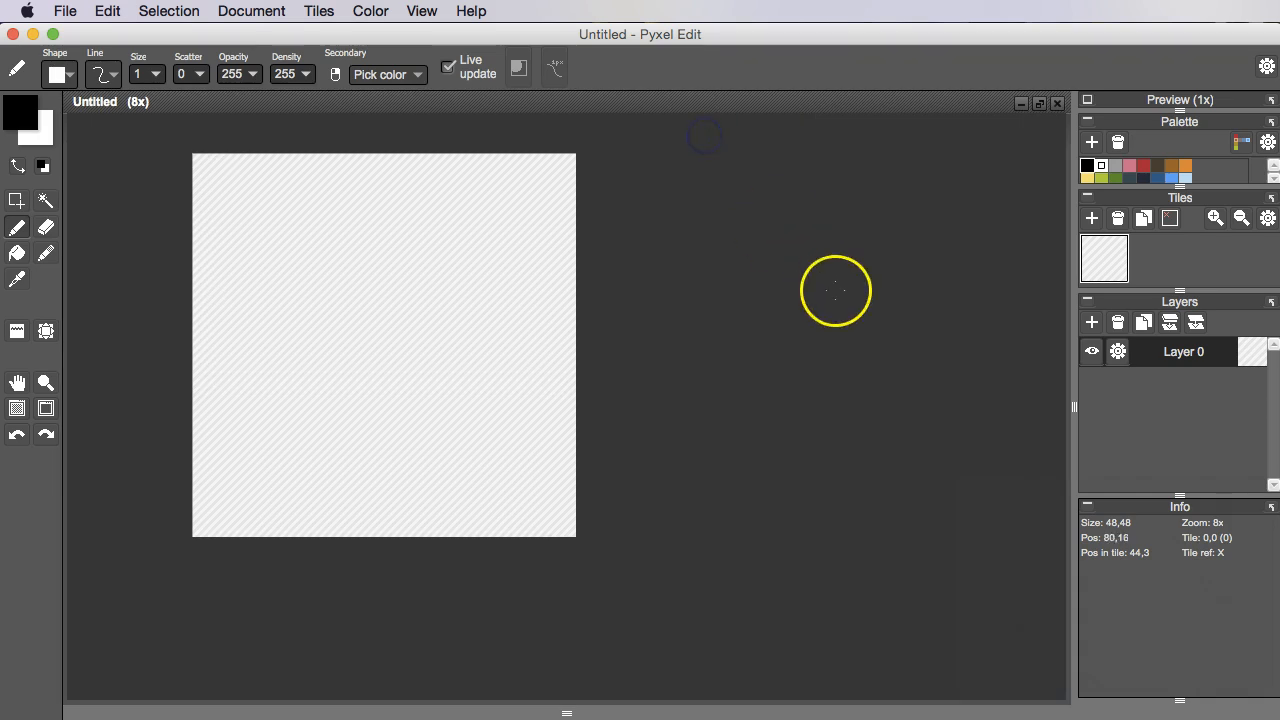
Fill the empty canvas with a dark grey background colour, ff535353.
{"action": "left_click_drag", "start_coordinate": [740, 290], "coordinate": [749, 290]}
{"action": "key", "text": "f"}
{"action": "left_click", "coordinate": [22, 118]}
{"action": "mouse_move", "coordinate": [134, 277]}
{"action": "left_mouse_down"}
{"action": "mouse_move", "coordinate": [92, 236]}
{"action": "mouse_move", "coordinate": [108, 256]}
{"action": "left_mouse_up"}
{"action": "left_click", "coordinate": [524, 508]}
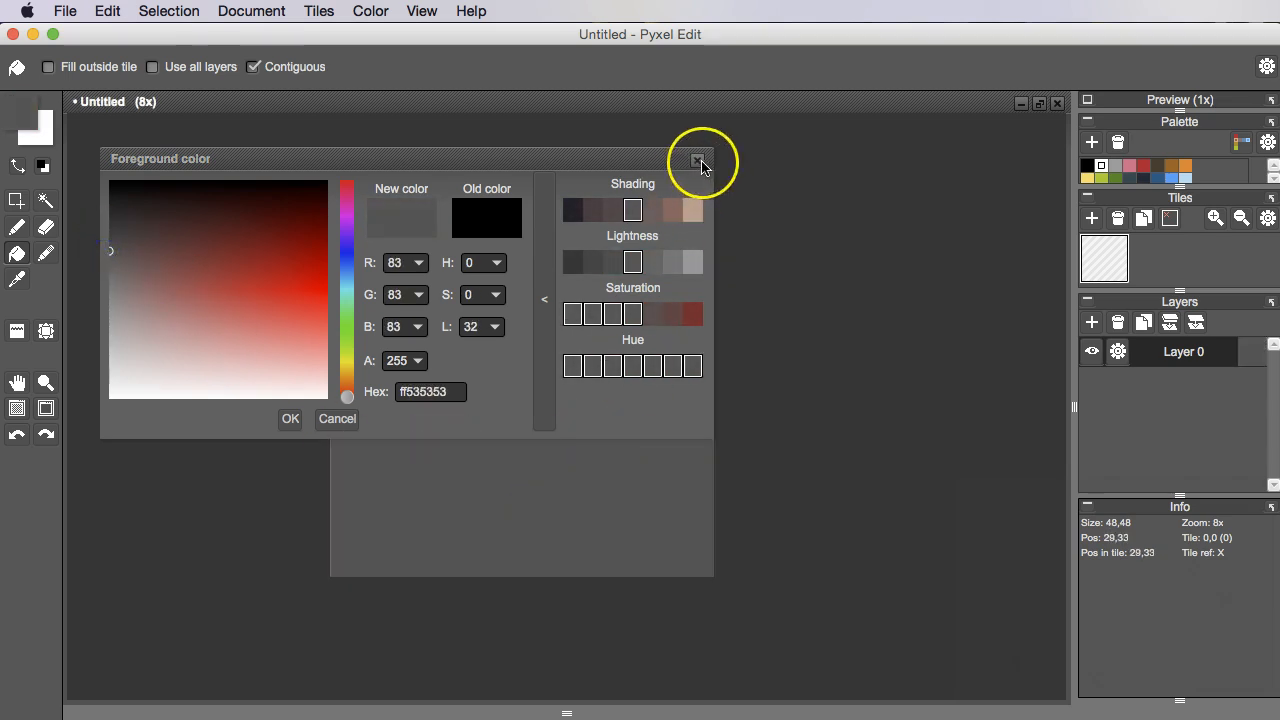
{"action": "left_click", "coordinate": [697, 160]}
Add a new layer above the grey background and reset the drawing colours to default black for the Pen tool.
{"action": "left_click", "coordinate": [1093, 322]}
{"action": "left_click", "coordinate": [684, 406]}
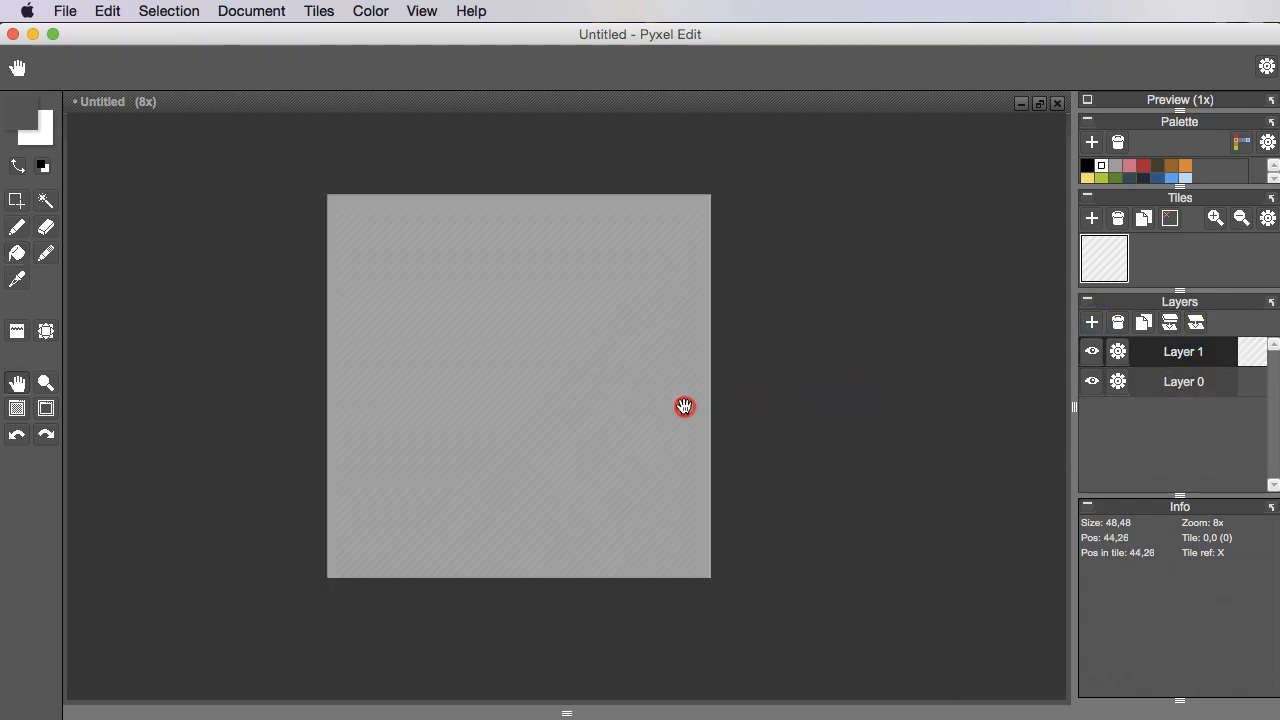
{"action": "key", "text": "b"}
{"action": "left_click", "coordinate": [44, 168]}
{"action": "left_click", "coordinate": [467, 367]}
{"action": "scroll", "coordinate": [467, 368], "scroll_direction": "up", "scroll_amount": 1}
{"action": "left_click", "coordinate": [503, 377]}
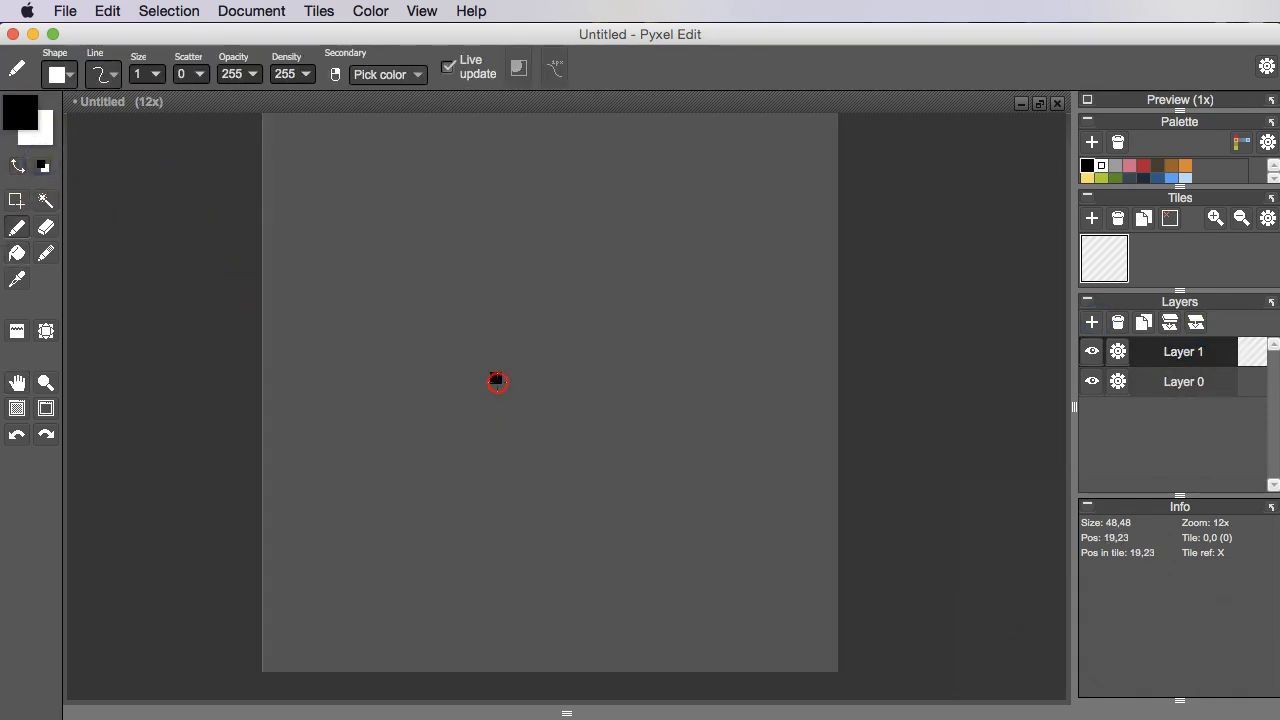
Draw the left leg and the lower and left edges of a rounded body outline in black, starting its top edge.
{"action": "left_click_drag", "start_coordinate": [497, 382], "coordinate": [480, 394]}
{"action": "left_click", "coordinate": [441, 595]}
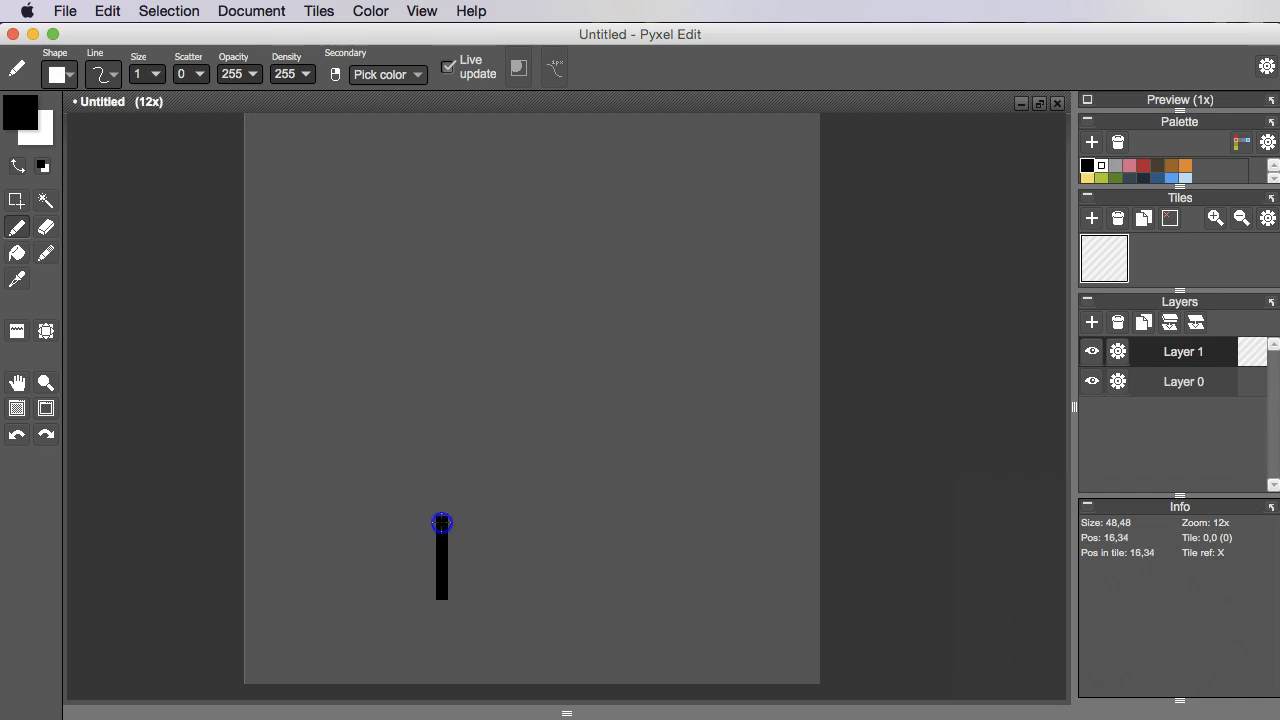
{"action": "left_click_drag", "start_coordinate": [478, 497], "coordinate": [584, 486]}
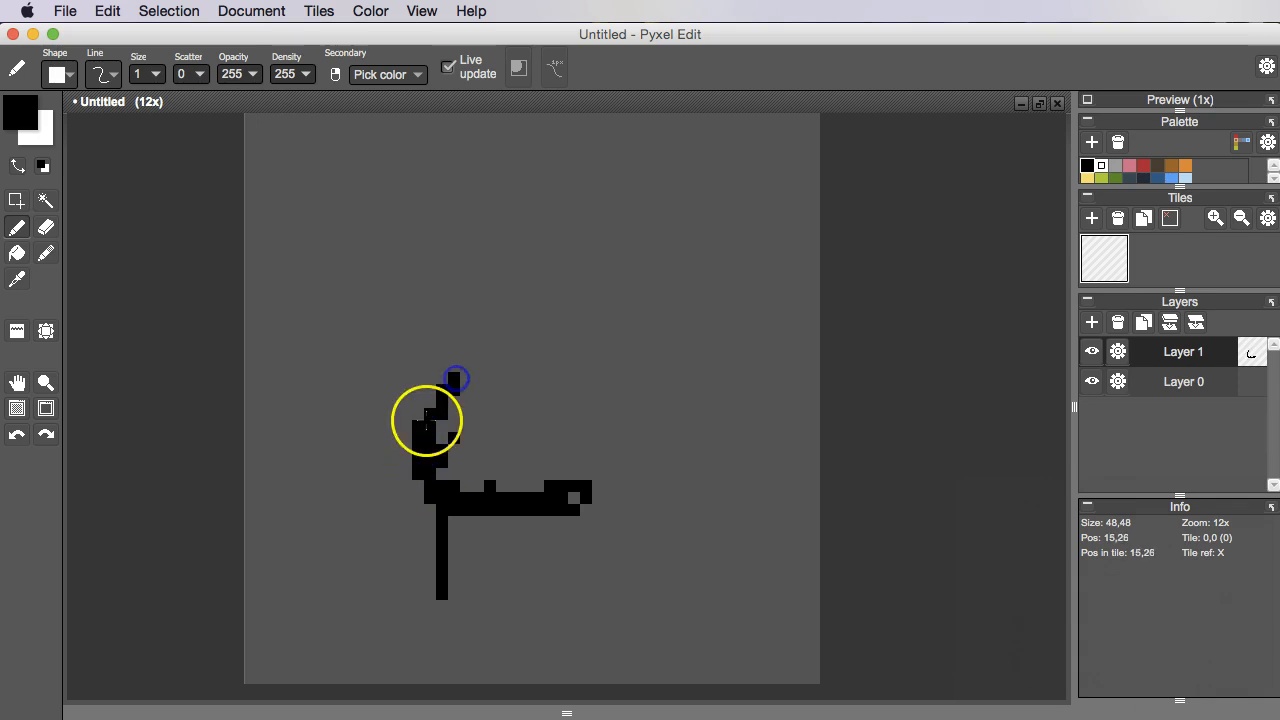
{"action": "left_click", "coordinate": [464, 365]}
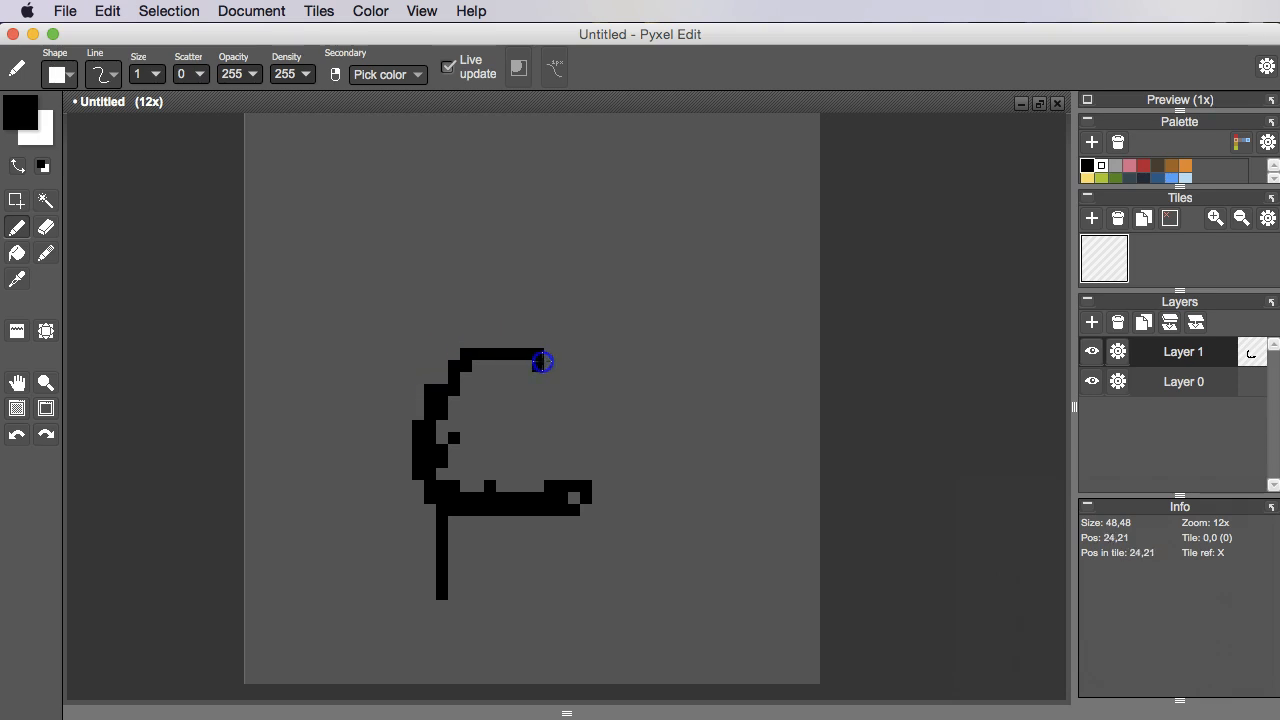
Redraw the upper right curve of the body, close the rounded outline and fill it with black.
{"action": "key", "text": "super+z"}
{"action": "left_click_drag", "start_coordinate": [545, 355], "coordinate": [574, 378]}
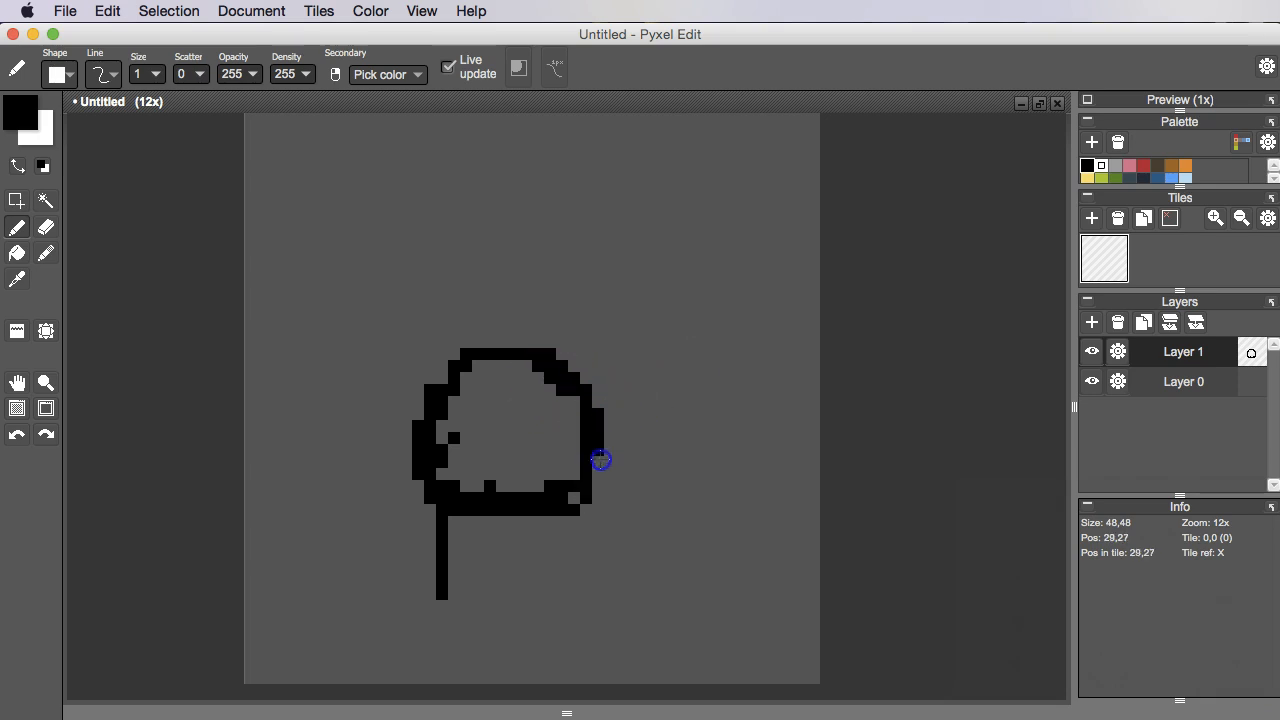
{"action": "key", "text": "super+z"}
{"action": "mouse_move", "coordinate": [595, 411]}
{"action": "left_mouse_down"}
{"action": "mouse_move", "coordinate": [595, 470]}
{"action": "mouse_move", "coordinate": [573, 497]}
{"action": "mouse_move", "coordinate": [552, 420]}
{"action": "mouse_move", "coordinate": [575, 418]}
{"action": "mouse_move", "coordinate": [574, 477]}
{"action": "mouse_move", "coordinate": [566, 460]}
{"action": "mouse_move", "coordinate": [556, 470]}
{"action": "mouse_move", "coordinate": [526, 469]}
{"action": "left_mouse_up"}
{"action": "left_click", "coordinate": [574, 497]}
{"action": "key", "text": "g"}
{"action": "left_click", "coordinate": [521, 444]}
Draw the right leg in black and thicken the tops of both legs where they meet the body.
{"action": "left_click_drag", "start_coordinate": [549, 526], "coordinate": [549, 490]}
{"action": "key", "text": "b"}
{"action": "scroll", "coordinate": [545, 565], "scroll_direction": "up", "scroll_amount": 3}
{"action": "left_click_drag", "start_coordinate": [632, 438], "coordinate": [625, 630]}
{"action": "left_click_drag", "start_coordinate": [594, 442], "coordinate": [596, 515]}
{"action": "left_click_drag", "start_coordinate": [373, 474], "coordinate": [363, 440]}
{"action": "left_click", "coordinate": [398, 452]}
{"action": "left_click", "coordinate": [566, 446]}
{"action": "scroll", "coordinate": [560, 420], "scroll_direction": "down", "scroll_amount": 3}
{"action": "scroll", "coordinate": [528, 406], "scroll_direction": "up", "scroll_amount": 3}
{"action": "left_click", "coordinate": [410, 264]}
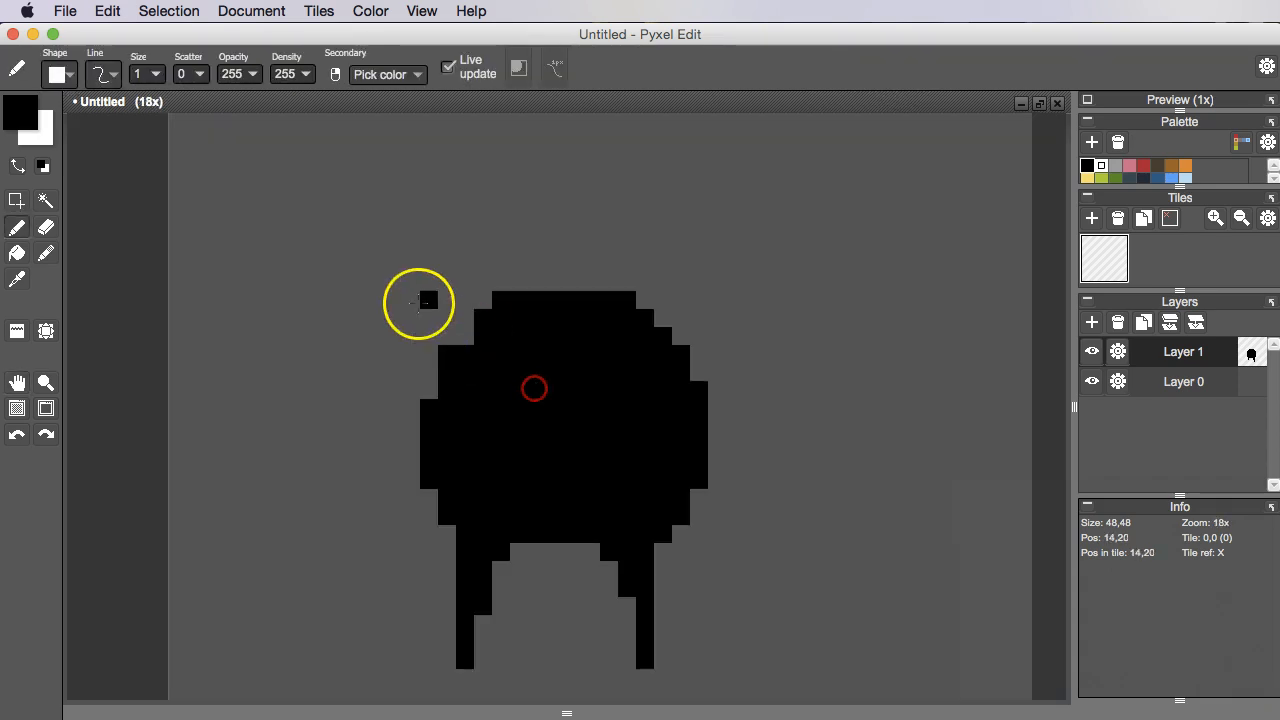
{"action": "key", "text": "super+z"}
{"action": "key", "text": "super+z"}
Extend the left shoulder outward in black pixels and draw a thin left arm hanging beside the body.
{"action": "left_click", "coordinate": [485, 302]}
{"action": "left_click", "coordinate": [466, 316]}
{"action": "mouse_move", "coordinate": [469, 302]}
{"action": "left_mouse_down"}
{"action": "mouse_move", "coordinate": [409, 306]}
{"action": "mouse_move", "coordinate": [389, 348]}
{"action": "mouse_move", "coordinate": [457, 320]}
{"action": "mouse_move", "coordinate": [412, 342]}
{"action": "mouse_move", "coordinate": [408, 367]}
{"action": "mouse_move", "coordinate": [465, 334]}
{"action": "mouse_move", "coordinate": [439, 364]}
{"action": "left_mouse_up"}
{"action": "key", "text": "super+z"}
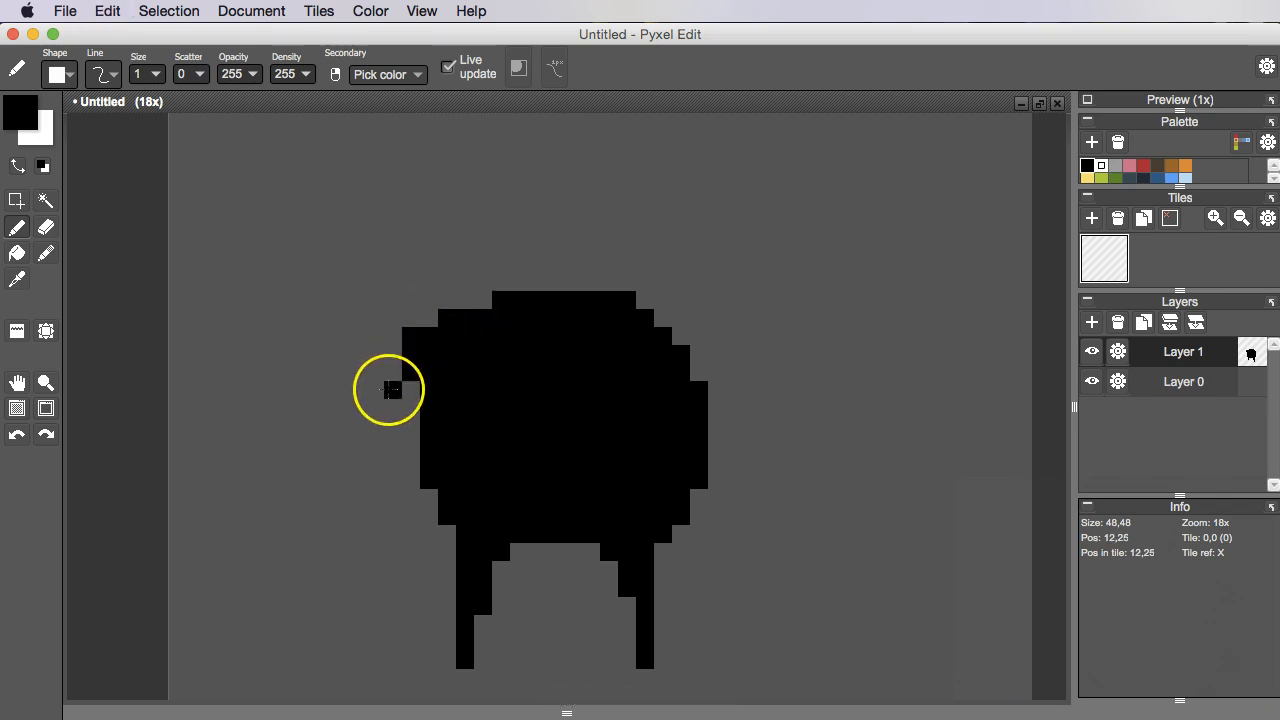
{"action": "mouse_move", "coordinate": [718, 464]}
{"action": "left_mouse_down"}
{"action": "mouse_move", "coordinate": [622, 479]}
{"action": "mouse_move", "coordinate": [628, 463]}
{"action": "left_mouse_up"}
Square off the right shoulder, undoing stray strokes, and draw the right arm with a blocky hand in black.
{"action": "mouse_move", "coordinate": [587, 314]}
{"action": "left_mouse_down"}
{"action": "mouse_move", "coordinate": [551, 293]}
{"action": "mouse_move", "coordinate": [600, 334]}
{"action": "left_mouse_up"}
{"action": "key", "text": "super+z"}
{"action": "left_click", "coordinate": [615, 350]}
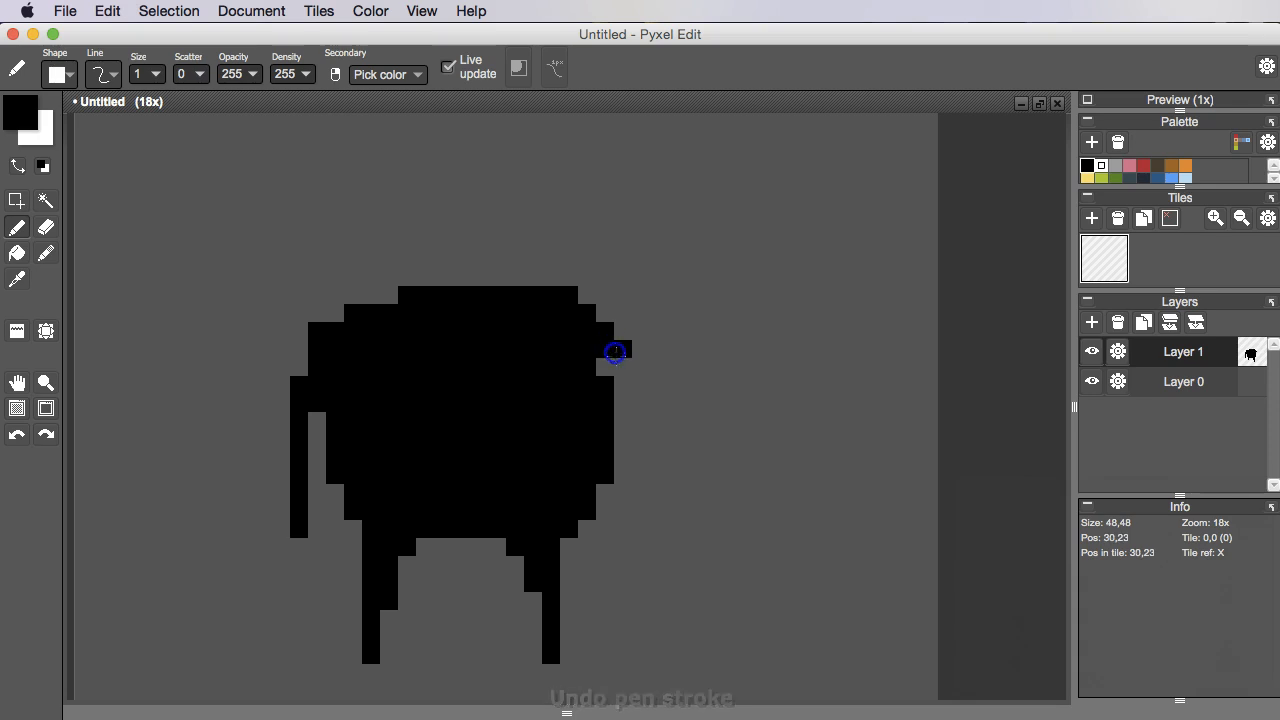
{"action": "key", "text": "super+z"}
{"action": "key", "text": "super+z"}
{"action": "mouse_move", "coordinate": [521, 289]}
{"action": "left_mouse_down"}
{"action": "mouse_move", "coordinate": [563, 306]}
{"action": "mouse_move", "coordinate": [605, 360]}
{"action": "left_mouse_up"}
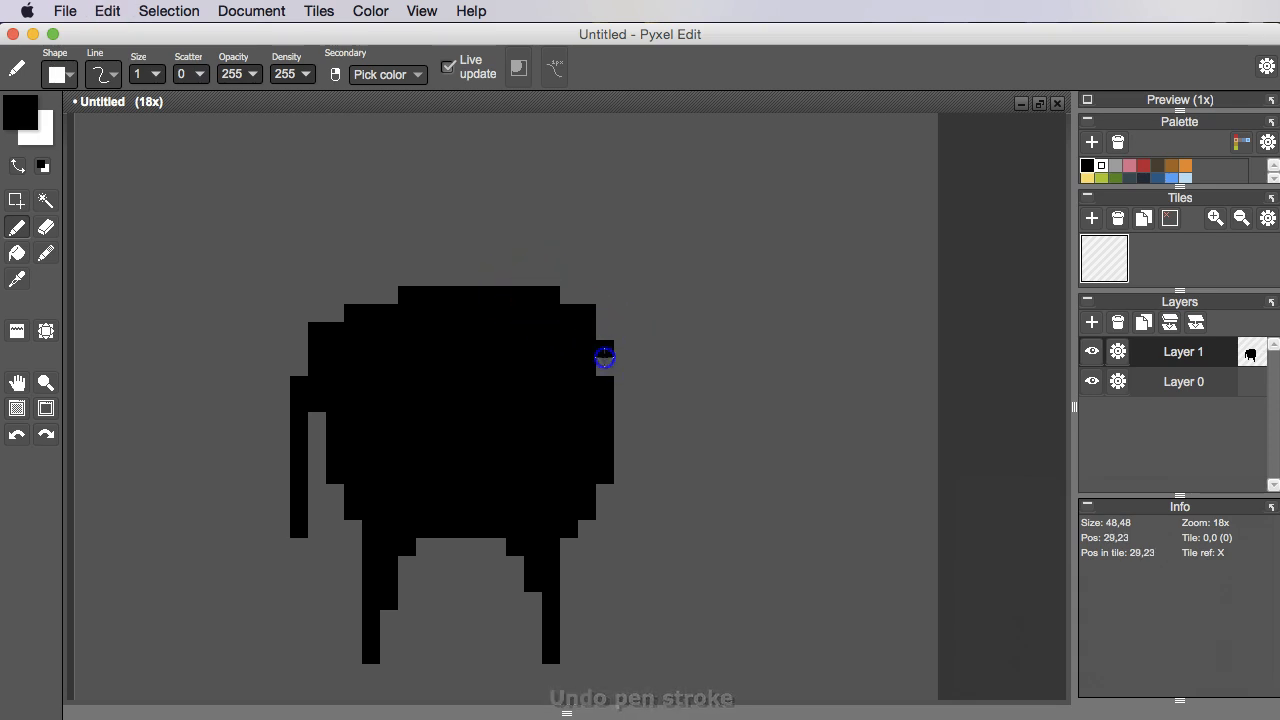
{"action": "left_click", "coordinate": [622, 509]}
{"action": "mouse_move", "coordinate": [625, 478]}
{"action": "left_mouse_down"}
{"action": "mouse_move", "coordinate": [623, 435]}
{"action": "mouse_move", "coordinate": [641, 529]}
{"action": "left_mouse_up"}
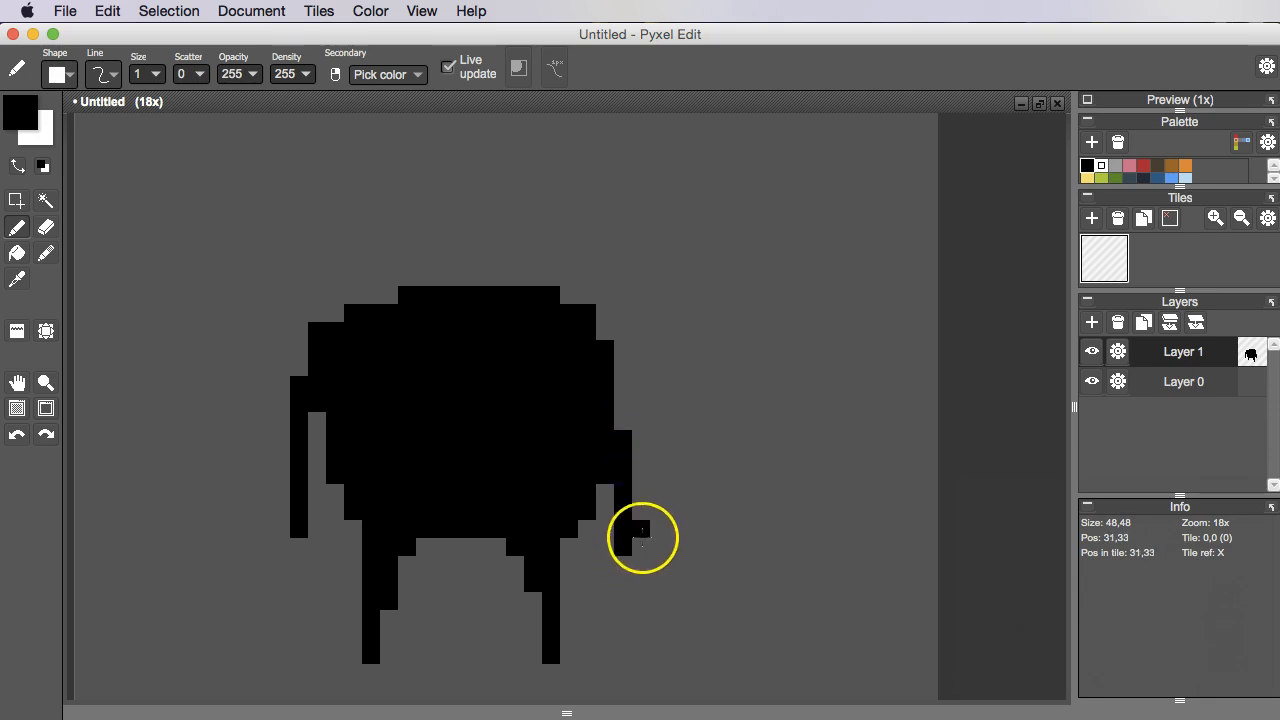
Block in a square left hand and widen the right hand with black pixels.
{"action": "left_click", "coordinate": [280, 527]}
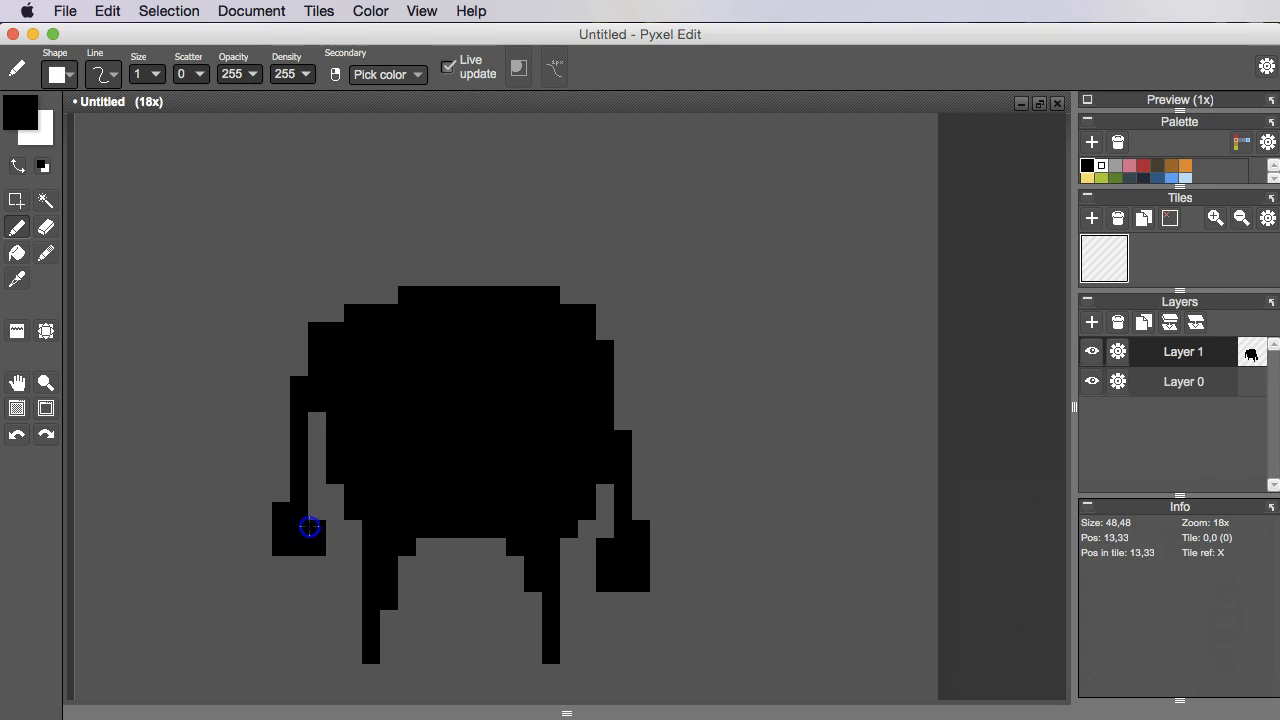
{"action": "left_click", "coordinate": [266, 529]}
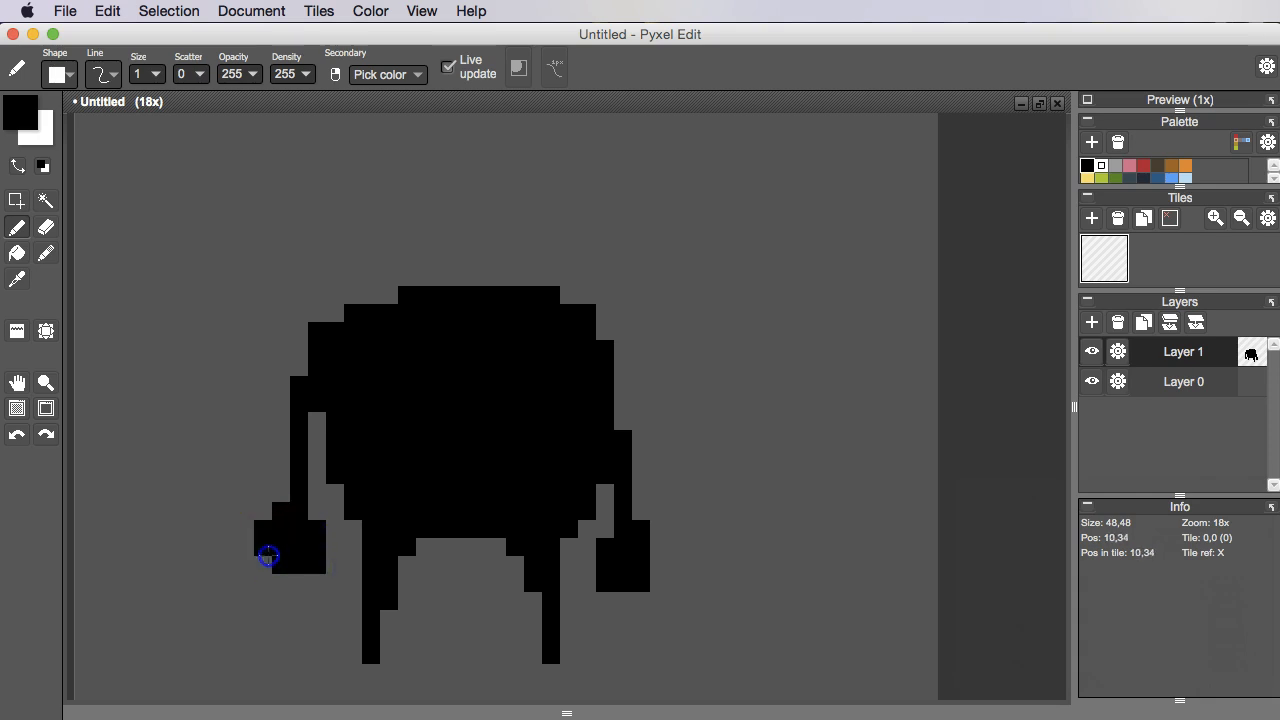
{"action": "left_click_drag", "start_coordinate": [352, 575], "coordinate": [277, 580]}
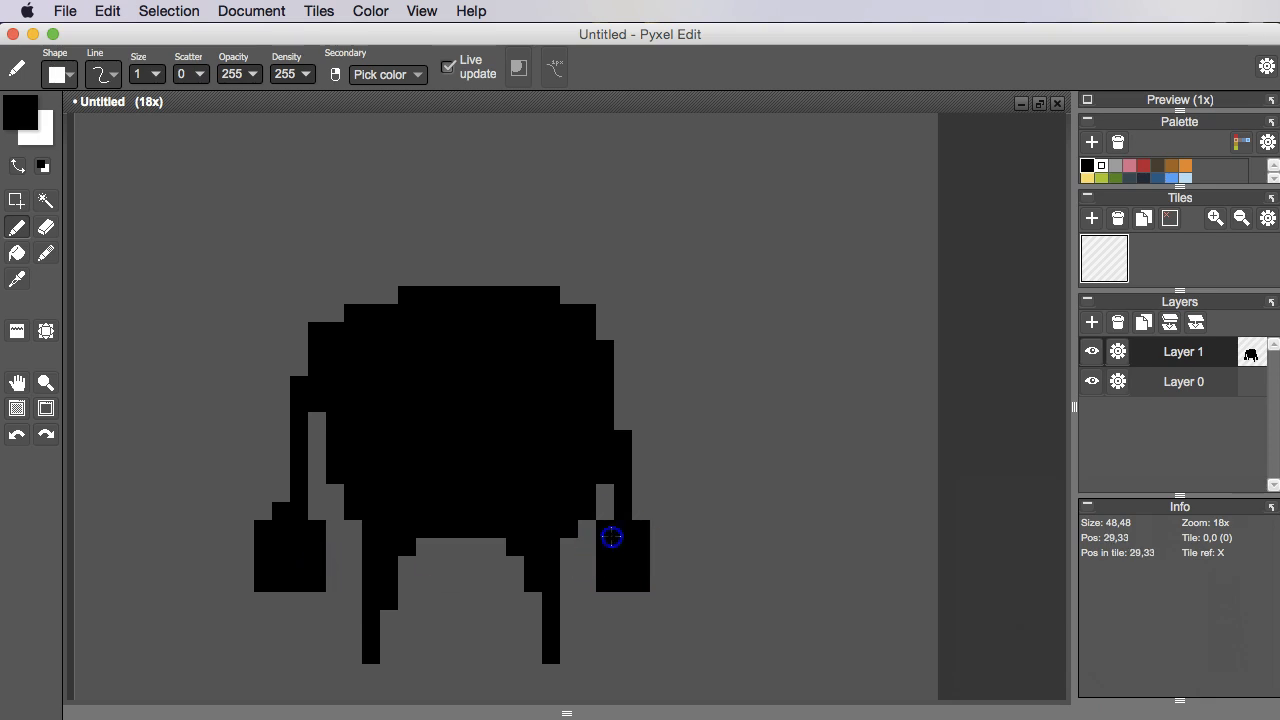
{"action": "left_click", "coordinate": [656, 553]}
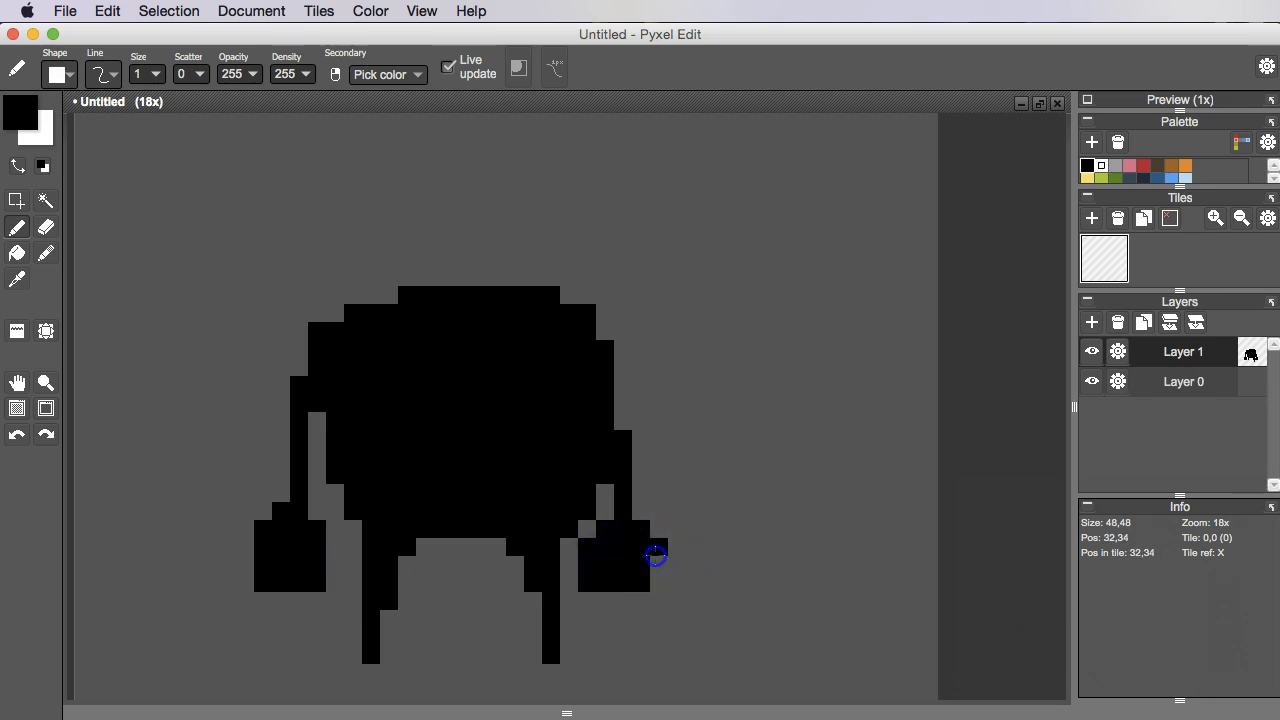
{"action": "key", "text": "super+z"}
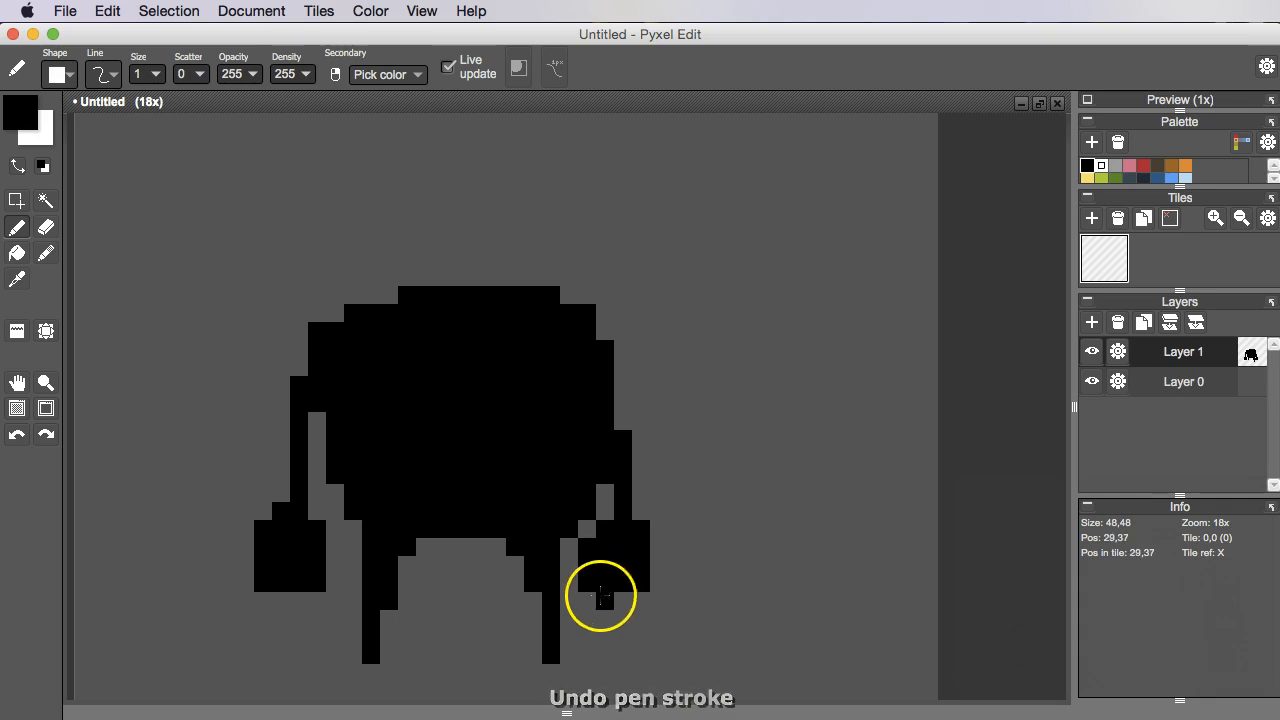
{"action": "left_click_drag", "start_coordinate": [657, 548], "coordinate": [651, 564]}
Round off both hands by adding edge pixels and erasing their corners.
{"action": "scroll", "coordinate": [668, 497], "scroll_direction": "down", "scroll_amount": 3}
{"action": "left_click_drag", "start_coordinate": [684, 479], "coordinate": [688, 498]}
{"action": "scroll", "coordinate": [610, 529], "scroll_direction": "up", "scroll_amount": 2}
{"action": "left_click_drag", "start_coordinate": [606, 560], "coordinate": [610, 538]}
{"action": "left_click_drag", "start_coordinate": [714, 553], "coordinate": [698, 566]}
{"action": "key", "text": "e"}
{"action": "left_click", "coordinate": [663, 556]}
{"action": "left_click", "coordinate": [447, 552]}
{"action": "scroll", "coordinate": [625, 470], "scroll_direction": "down", "scroll_amount": 2}
{"action": "left_click_drag", "start_coordinate": [677, 423], "coordinate": [592, 478]}
Draw a black head on top of the body with a flat hat whose brim extends to the right.
{"action": "scroll", "coordinate": [612, 456], "scroll_direction": "up", "scroll_amount": 2}
{"action": "key", "text": "b"}
{"action": "scroll", "coordinate": [580, 421], "scroll_direction": "up", "scroll_amount": 2}
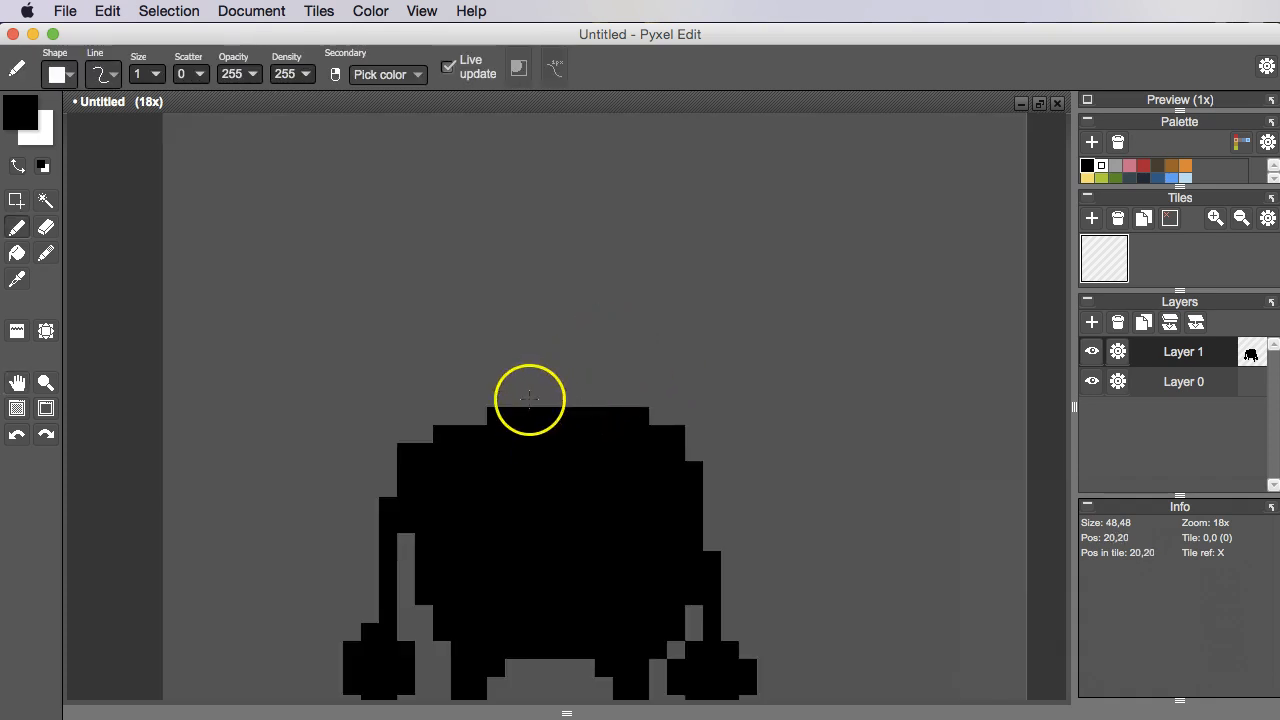
{"action": "left_click", "coordinate": [479, 409]}
{"action": "mouse_move", "coordinate": [479, 409]}
{"action": "left_mouse_down"}
{"action": "mouse_move", "coordinate": [557, 377]}
{"action": "mouse_move", "coordinate": [589, 403]}
{"action": "left_mouse_up"}
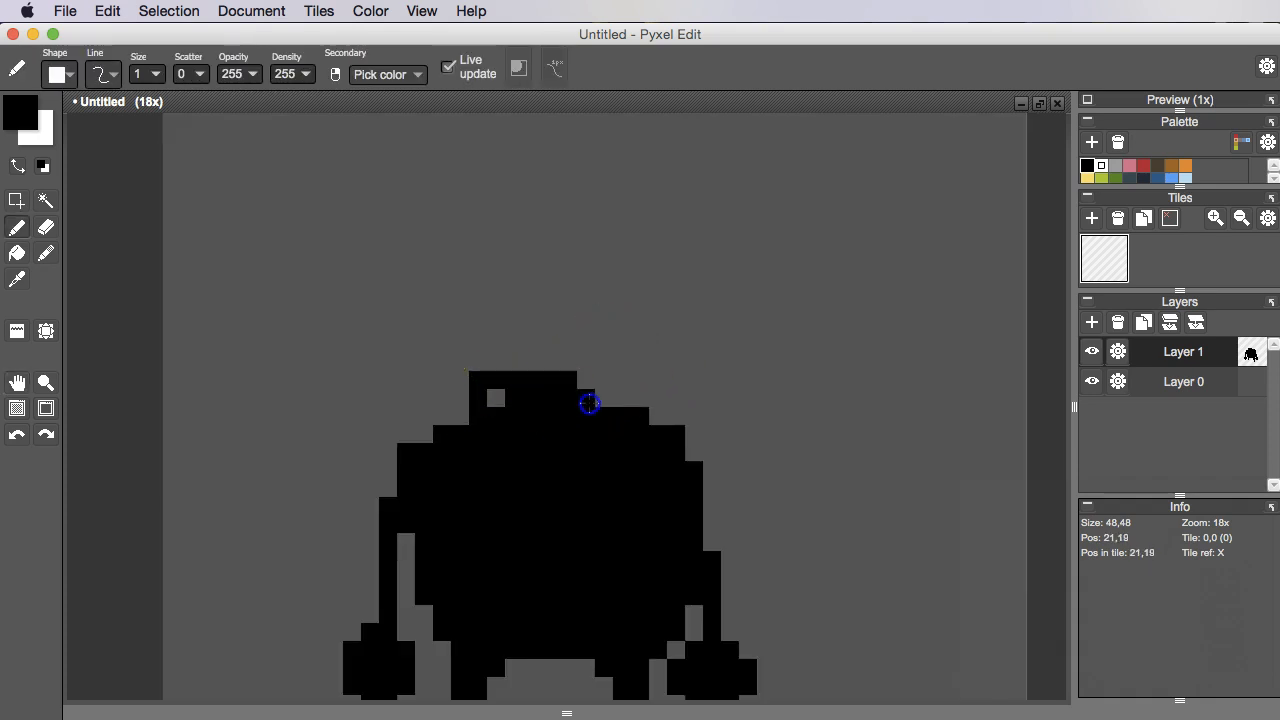
{"action": "left_click_drag", "start_coordinate": [510, 362], "coordinate": [594, 370]}
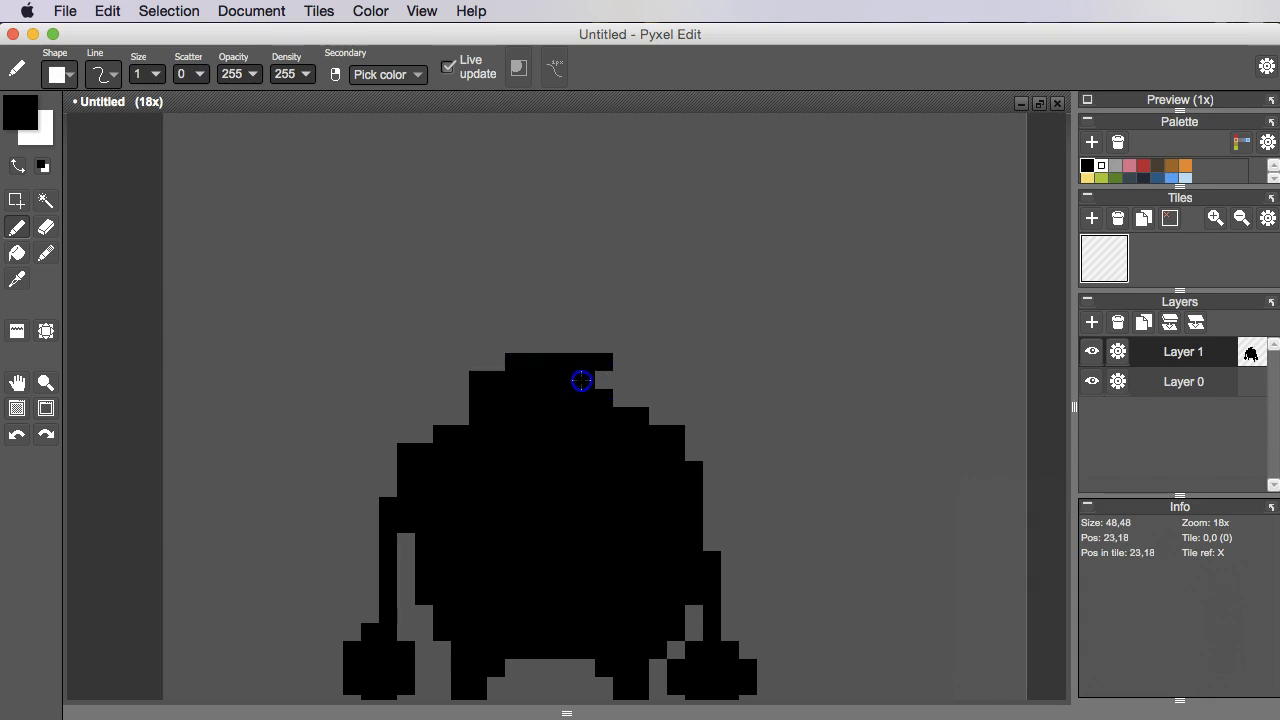
{"action": "mouse_move", "coordinate": [518, 343]}
{"action": "left_mouse_down"}
{"action": "mouse_move", "coordinate": [641, 359]}
{"action": "mouse_move", "coordinate": [585, 344]}
{"action": "left_mouse_up"}
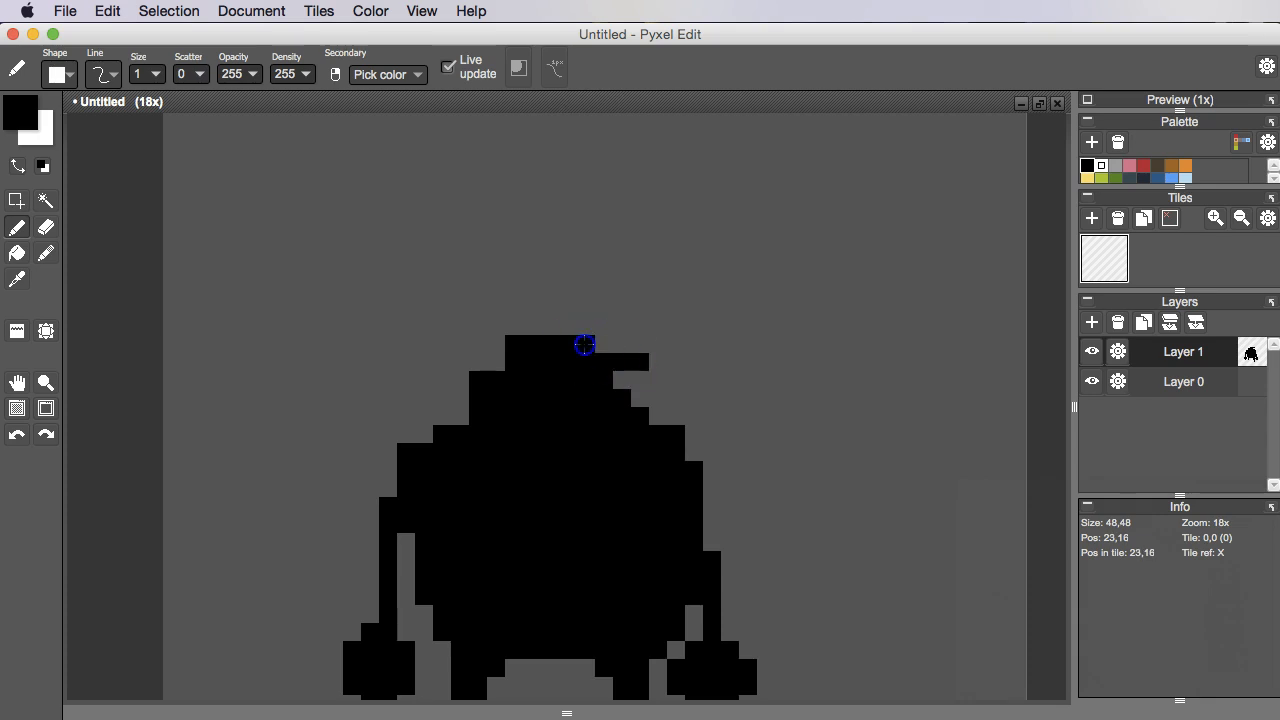
{"action": "scroll", "coordinate": [705, 460], "scroll_direction": "down", "scroll_amount": 3}
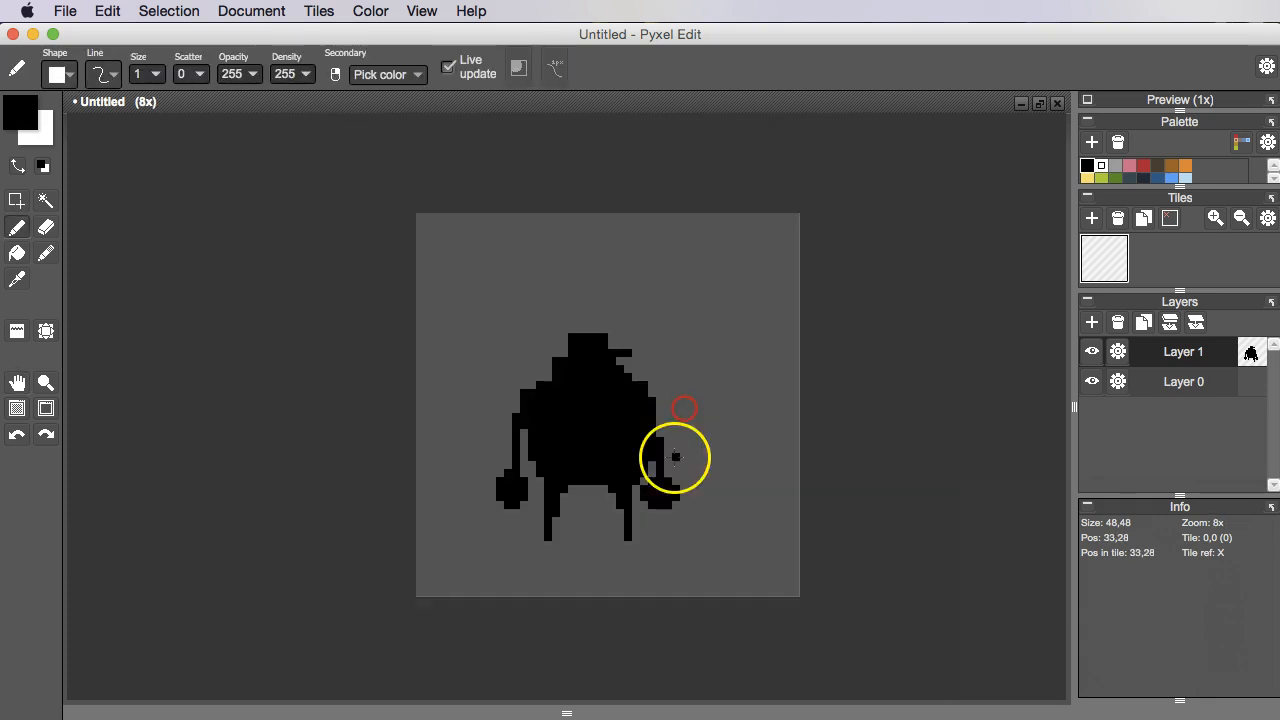
Fill most of the gap between the left arm and the body with black to thicken the arm.
{"action": "scroll", "coordinate": [494, 380], "scroll_direction": "up", "scroll_amount": 3}
{"action": "key", "text": "space"}
{"action": "left_click_drag", "start_coordinate": [665, 454], "coordinate": [602, 447]}
{"action": "key", "text": "space"}
{"action": "left_click_drag", "start_coordinate": [757, 492], "coordinate": [754, 494]}
{"action": "key", "text": "space"}
{"action": "left_click_drag", "start_coordinate": [630, 398], "coordinate": [626, 426]}
{"action": "key", "text": "space"}
{"action": "left_click_drag", "start_coordinate": [690, 495], "coordinate": [626, 447]}
{"action": "key", "text": "space"}
{"action": "left_click_drag", "start_coordinate": [531, 398], "coordinate": [597, 457]}
{"action": "key", "text": "space"}
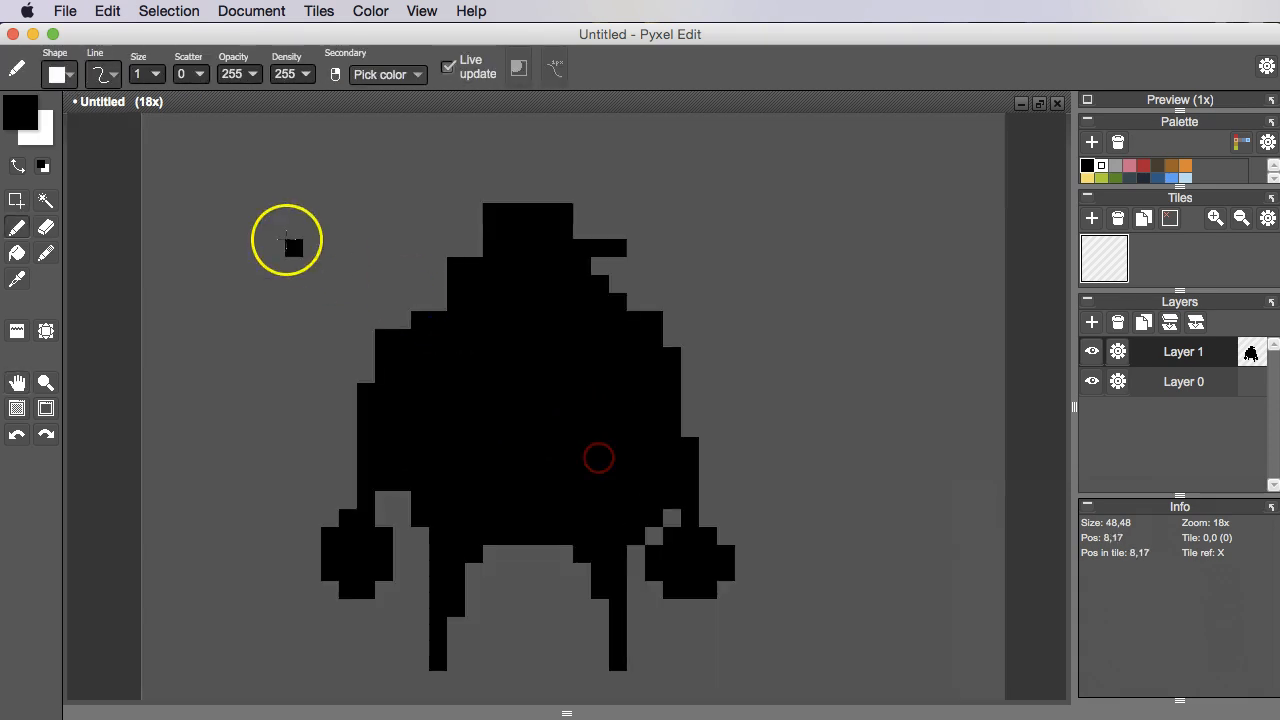
Set the foreground colour to a tan skin tone, ffd3a86c.
{"action": "left_click", "coordinate": [16, 121]}
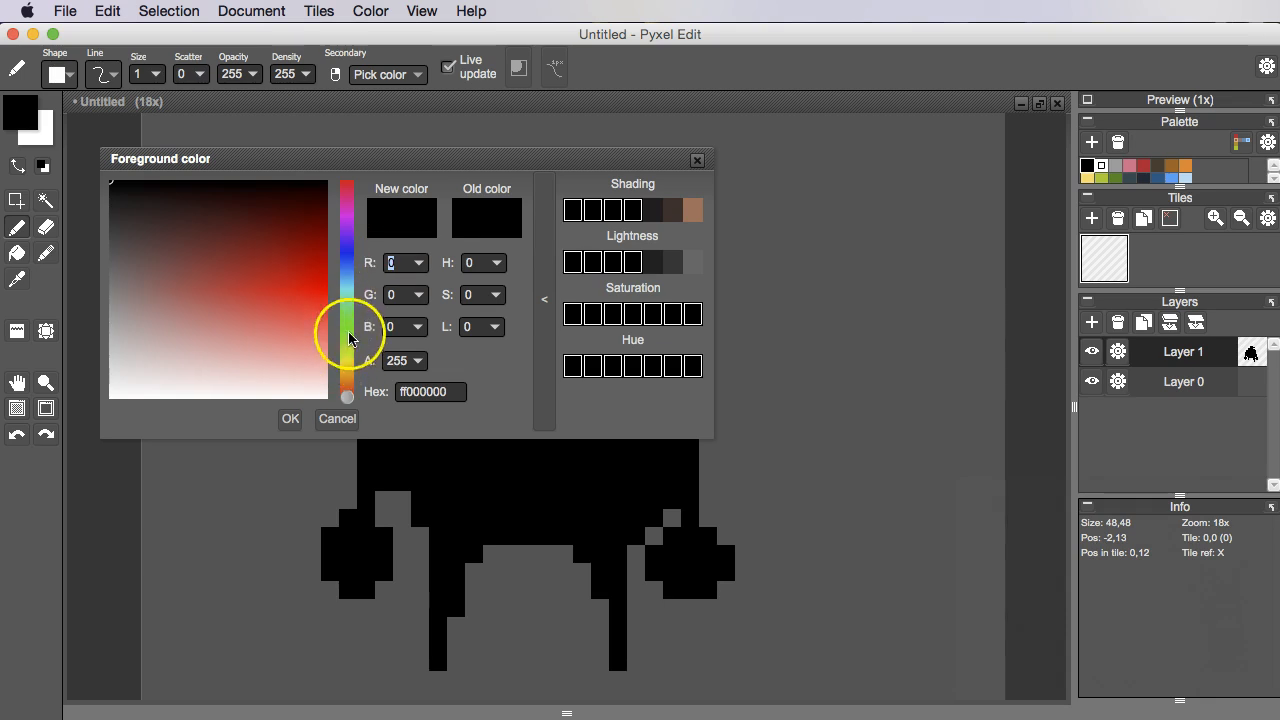
{"action": "left_click", "coordinate": [347, 355]}
{"action": "left_click_drag", "start_coordinate": [346, 366], "coordinate": [346, 377]}
{"action": "left_click", "coordinate": [220, 322]}
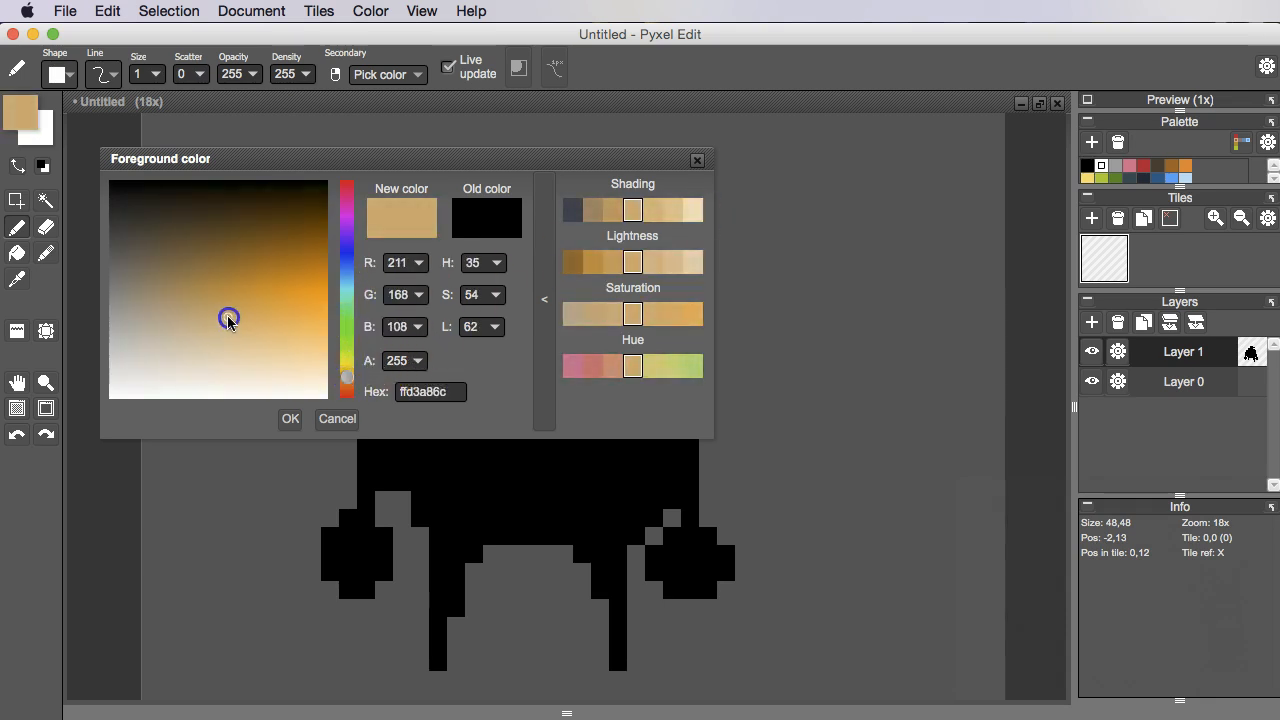
{"action": "left_click", "coordinate": [697, 160]}
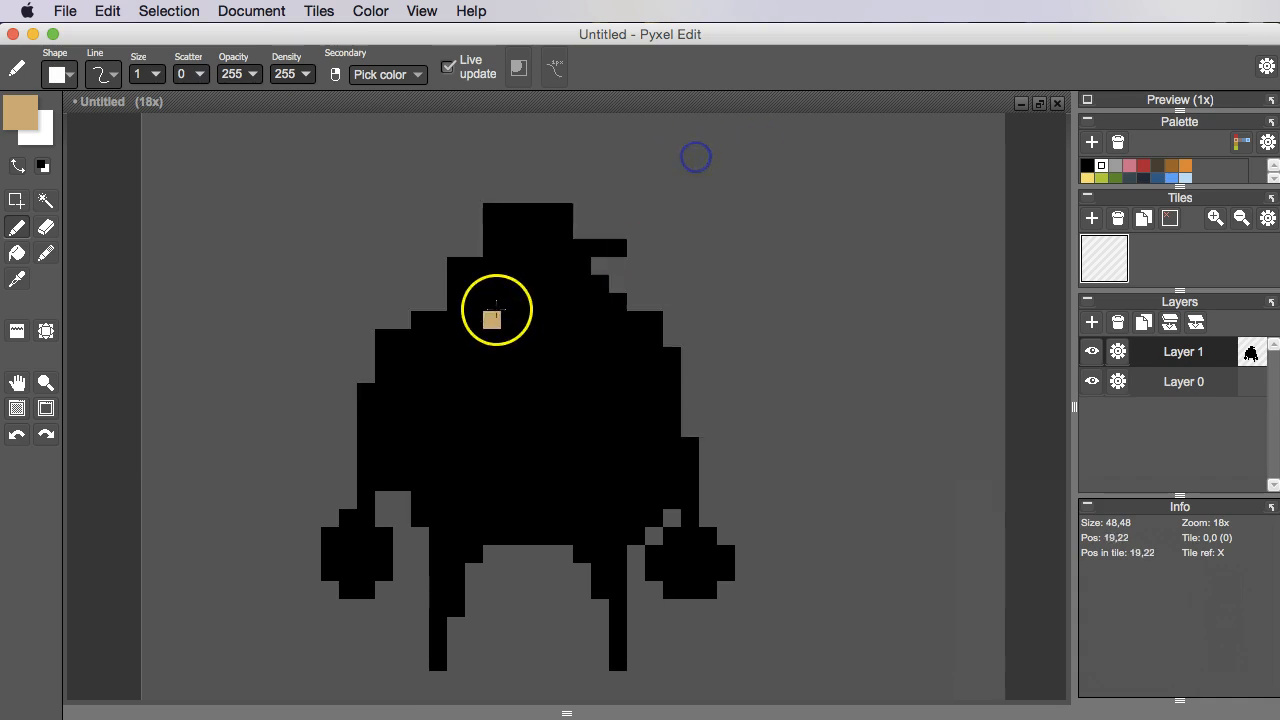
Paint the face in tan below the hat brim, narrowing it at the chin and widening it on the left.
{"action": "left_click", "coordinate": [491, 270]}
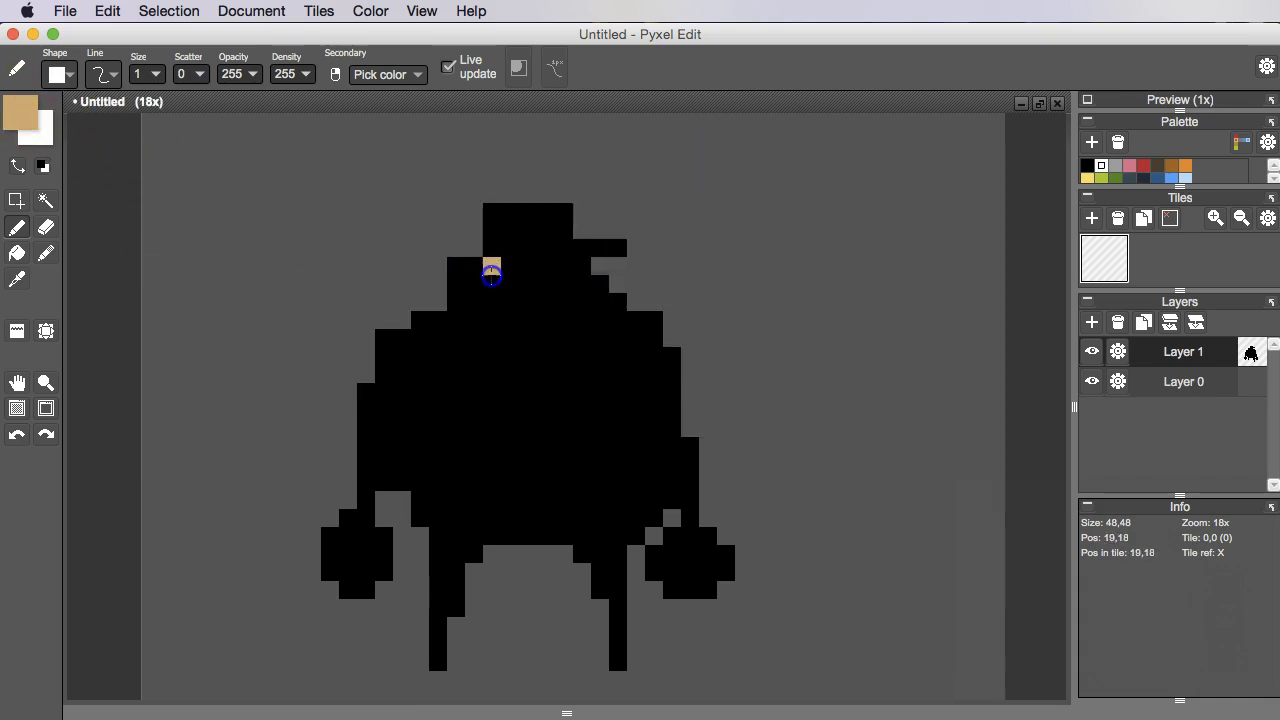
{"action": "mouse_move", "coordinate": [494, 276]}
{"action": "left_mouse_down"}
{"action": "mouse_move", "coordinate": [552, 307]}
{"action": "mouse_move", "coordinate": [562, 281]}
{"action": "mouse_move", "coordinate": [527, 273]}
{"action": "mouse_move", "coordinate": [567, 270]}
{"action": "mouse_move", "coordinate": [523, 294]}
{"action": "left_mouse_up"}
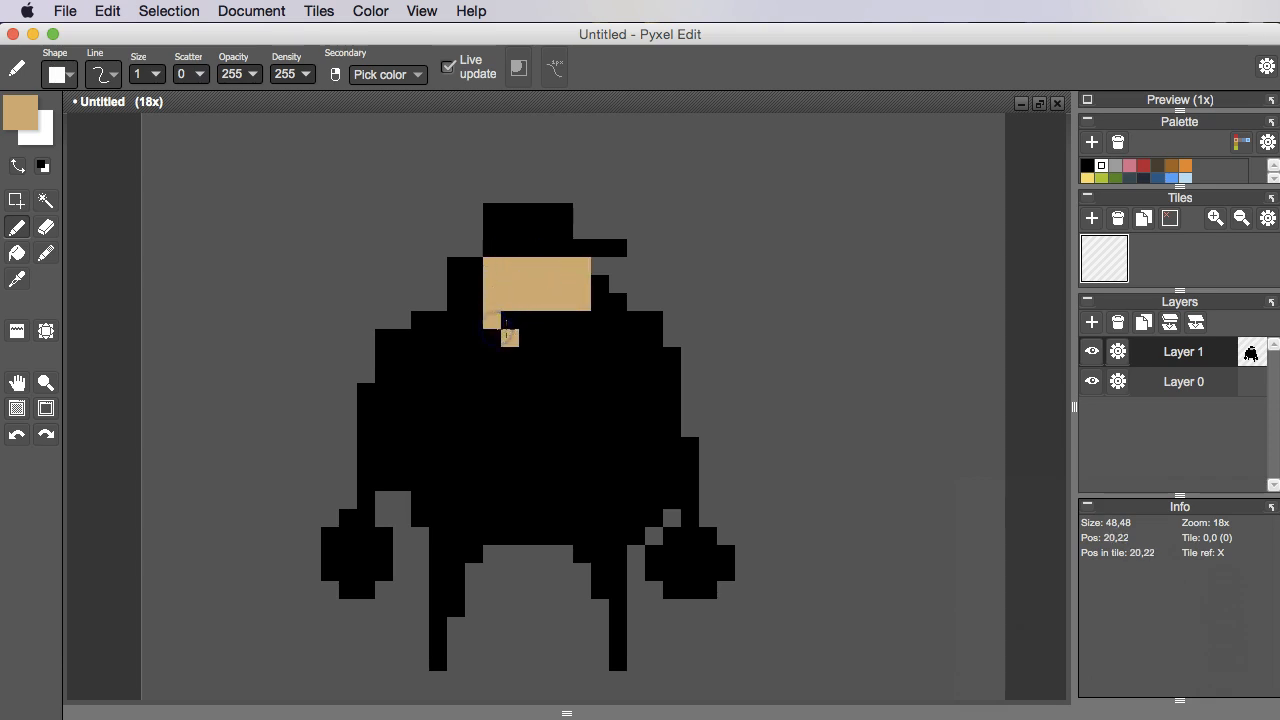
{"action": "mouse_move", "coordinate": [503, 337]}
{"action": "left_mouse_down"}
{"action": "mouse_move", "coordinate": [575, 318]}
{"action": "mouse_move", "coordinate": [517, 335]}
{"action": "left_mouse_up"}
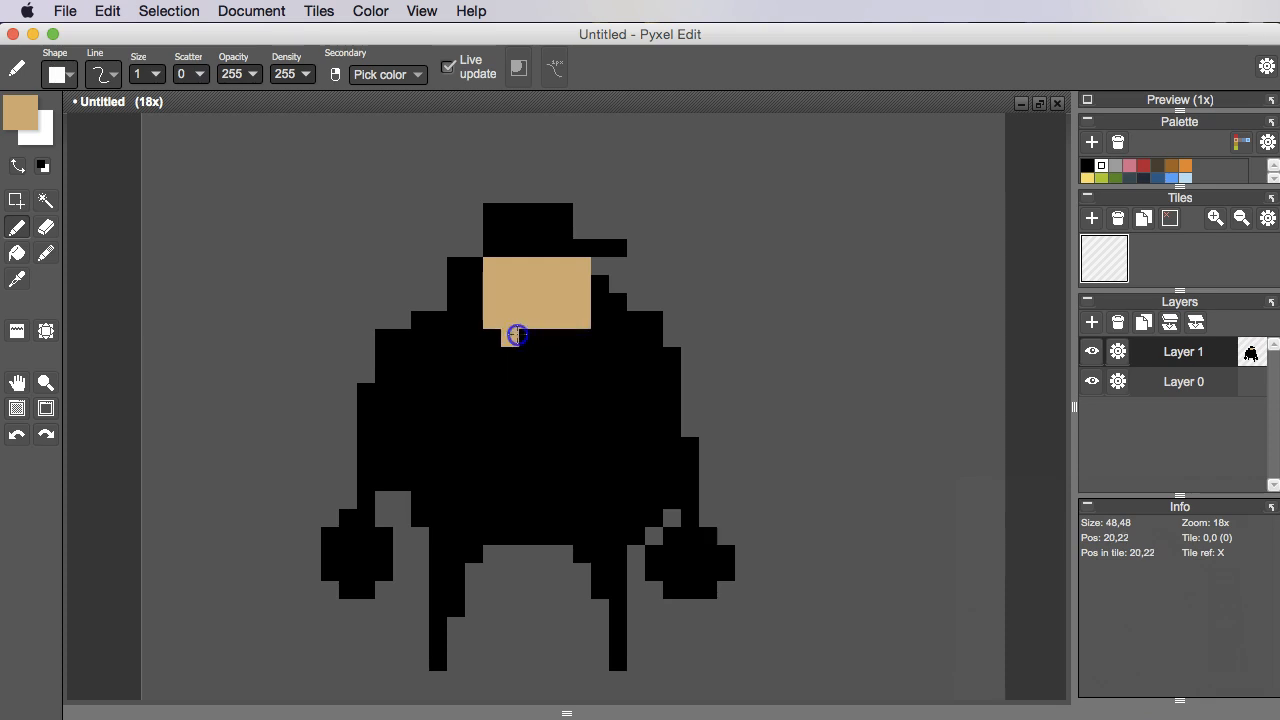
{"action": "left_click_drag", "start_coordinate": [474, 286], "coordinate": [474, 303]}
{"action": "mouse_move", "coordinate": [618, 284]}
{"action": "left_mouse_down"}
{"action": "mouse_move", "coordinate": [603, 312]}
{"action": "mouse_move", "coordinate": [637, 309]}
{"action": "left_mouse_up"}
{"action": "key", "text": "super+z"}
{"action": "mouse_move", "coordinate": [526, 294]}
{"action": "left_mouse_down"}
{"action": "mouse_move", "coordinate": [496, 311]}
{"action": "mouse_move", "coordinate": [461, 258]}
{"action": "left_mouse_up"}
Erase the excess black pixels beside the face to shape the collar and shoulders.
{"action": "key", "text": "e"}
{"action": "key", "text": "super+z"}
{"action": "mouse_move", "coordinate": [611, 293]}
{"action": "left_mouse_down"}
{"action": "mouse_move", "coordinate": [628, 313]}
{"action": "mouse_move", "coordinate": [589, 317]}
{"action": "left_mouse_up"}
{"action": "left_click_drag", "start_coordinate": [609, 369], "coordinate": [600, 381]}
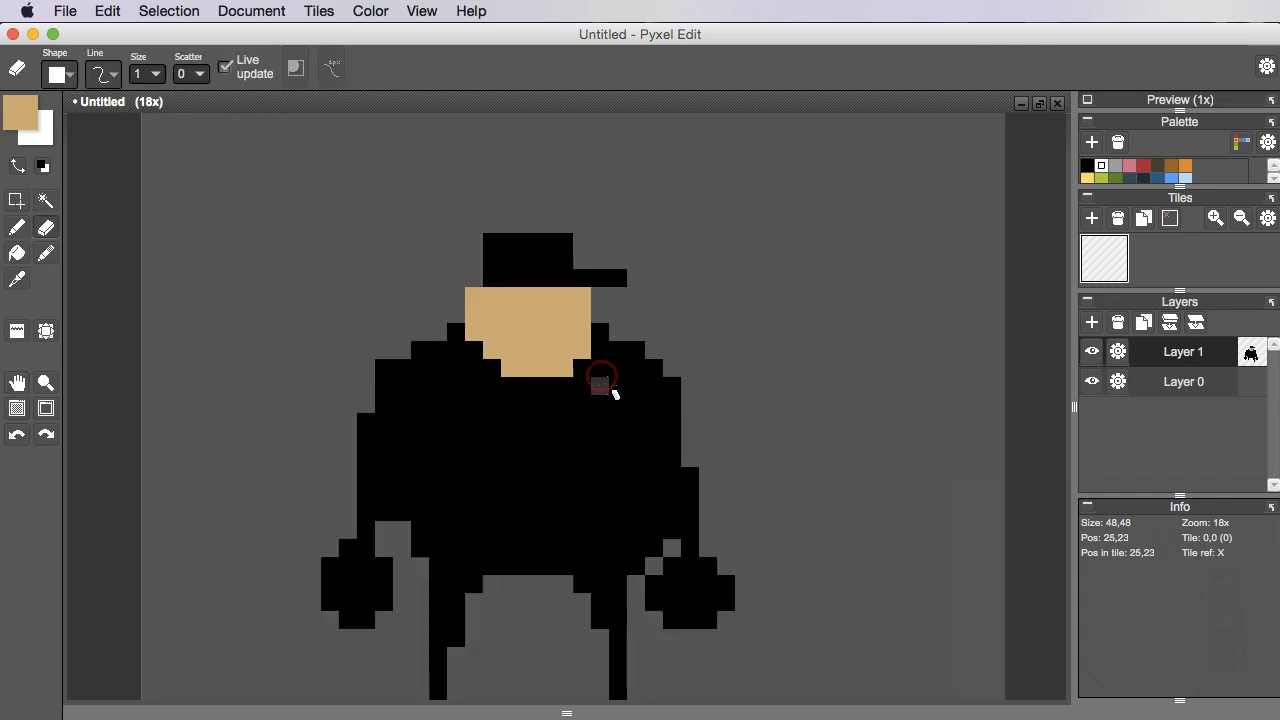
Sample black from the hat with the colour picker and return to the Pen tool at the torso.
{"action": "key", "text": "b"}
{"action": "scroll", "coordinate": [531, 354], "scroll_direction": "up", "scroll_amount": 3}
{"action": "key", "text": "i"}
{"action": "left_click", "coordinate": [513, 222]}
{"action": "left_click", "coordinate": [536, 208]}
{"action": "key", "text": "b"}
{"action": "key", "text": "space"}
{"action": "left_click_drag", "start_coordinate": [568, 374], "coordinate": [580, 278]}
{"action": "left_click_drag", "start_coordinate": [607, 445], "coordinate": [623, 428]}
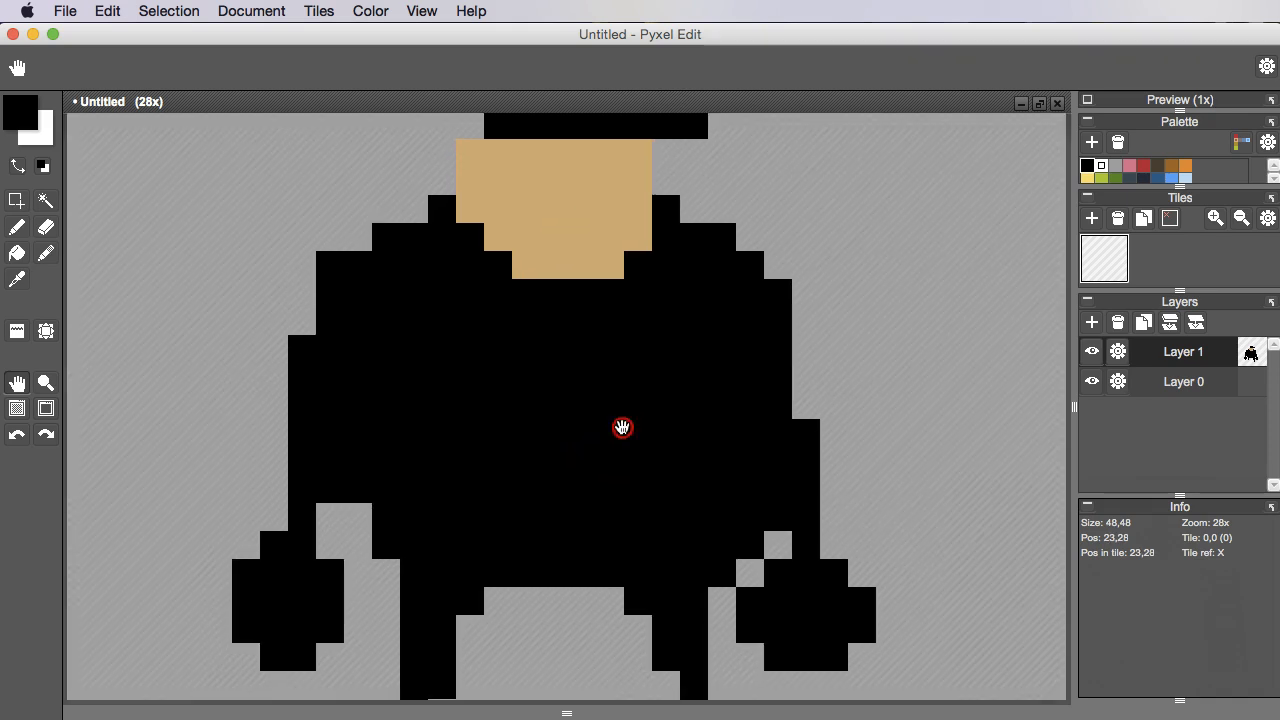
Thicken the left forearm along its outer edge in black and fill the small hole inside the right arm.
{"action": "key", "text": "i"}
{"action": "scroll", "coordinate": [471, 492], "scroll_direction": "down", "scroll_amount": 2}
{"action": "key", "text": "space"}
{"action": "left_click_drag", "start_coordinate": [530, 497], "coordinate": [494, 483]}
{"action": "scroll", "coordinate": [406, 480], "scroll_direction": "up", "scroll_amount": 1}
{"action": "key", "text": "space"}
{"action": "key", "text": "b"}
{"action": "right_click", "coordinate": [349, 451]}
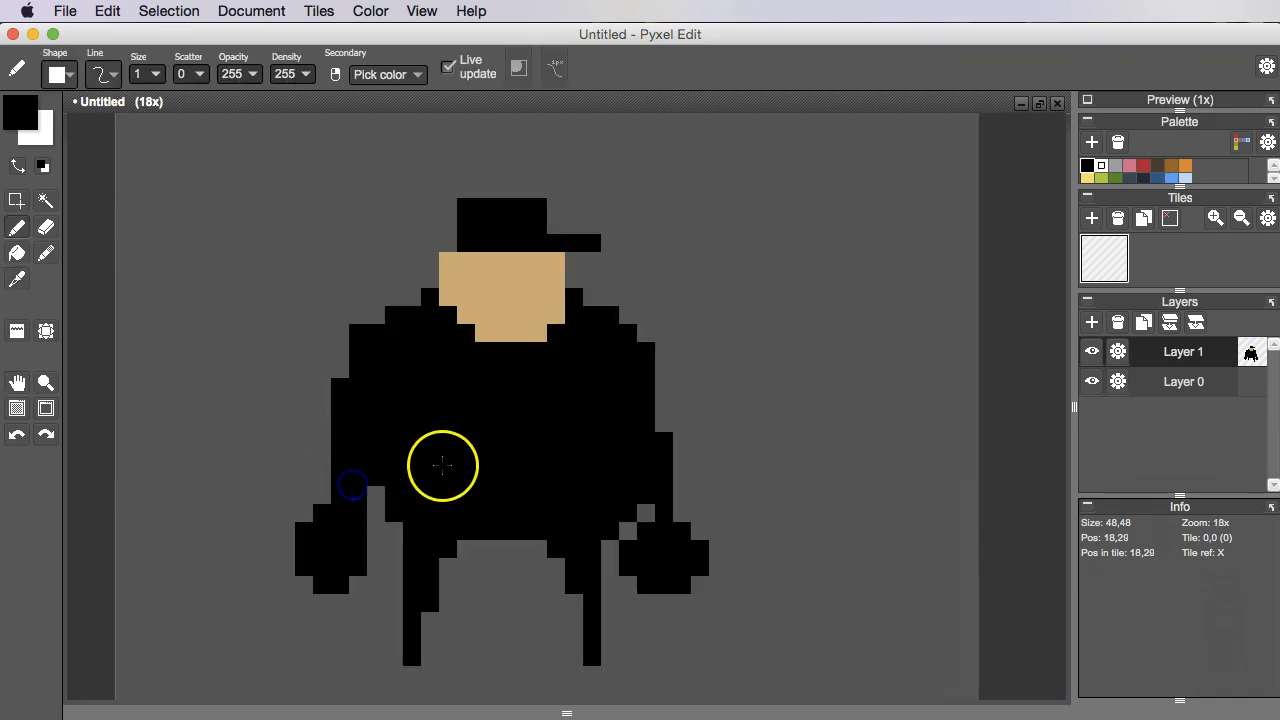
{"action": "key", "text": "super+z"}
{"action": "right_click", "coordinate": [500, 480]}
{"action": "left_click_drag", "start_coordinate": [323, 443], "coordinate": [324, 501]}
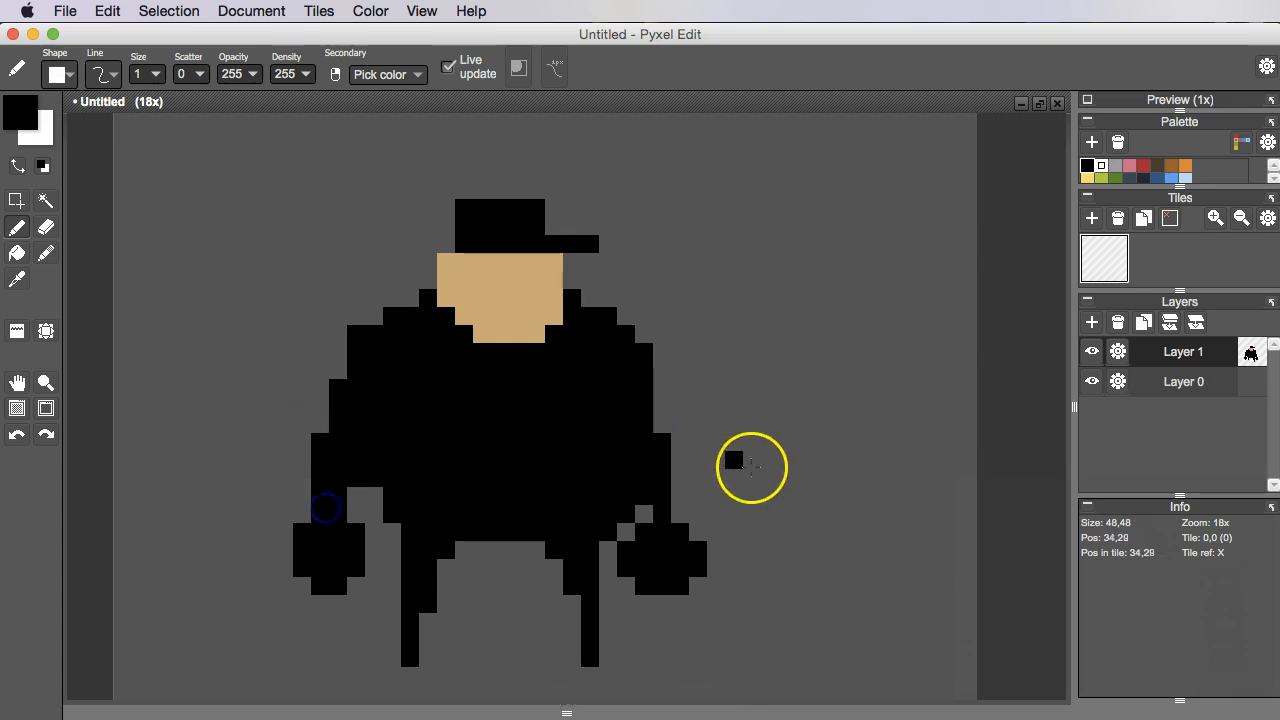
{"action": "left_click", "coordinate": [643, 514]}
Choose a strong red as the foreground colour and fill the hat with it.
{"action": "key", "text": "space"}
{"action": "left_click_drag", "start_coordinate": [673, 452], "coordinate": [671, 482]}
{"action": "right_click", "coordinate": [529, 392]}
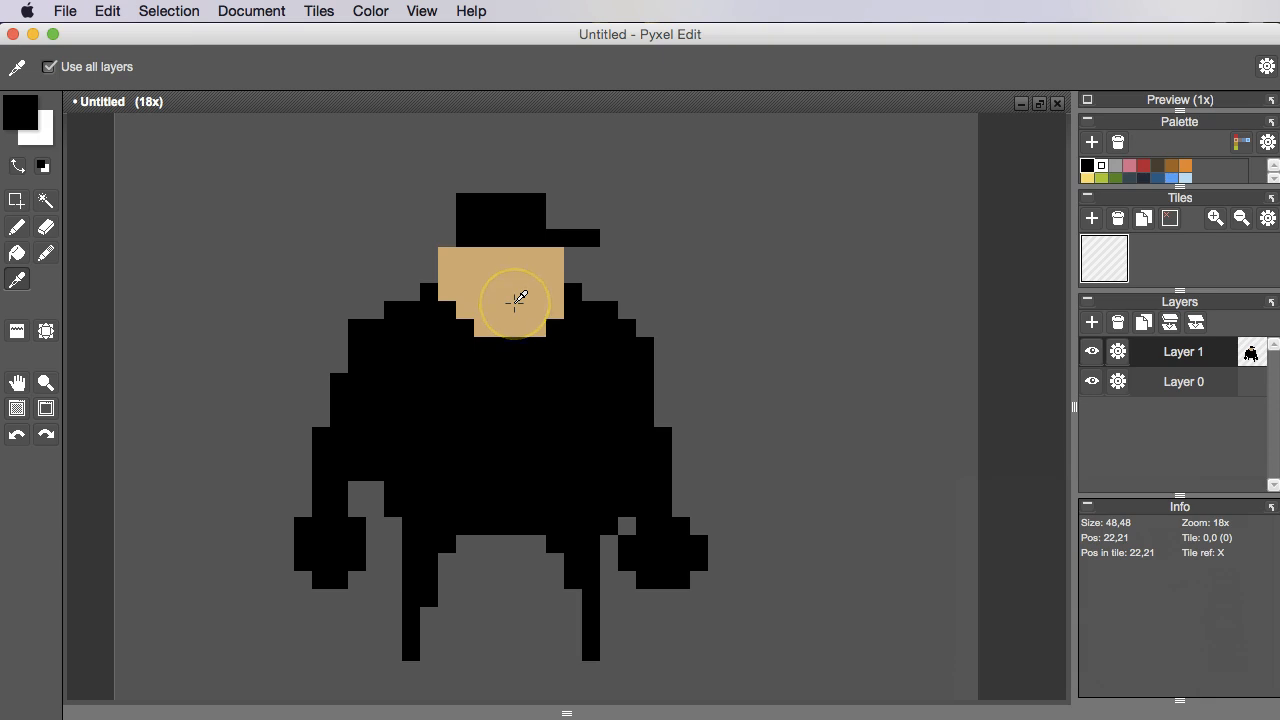
{"action": "left_click", "coordinate": [17, 115]}
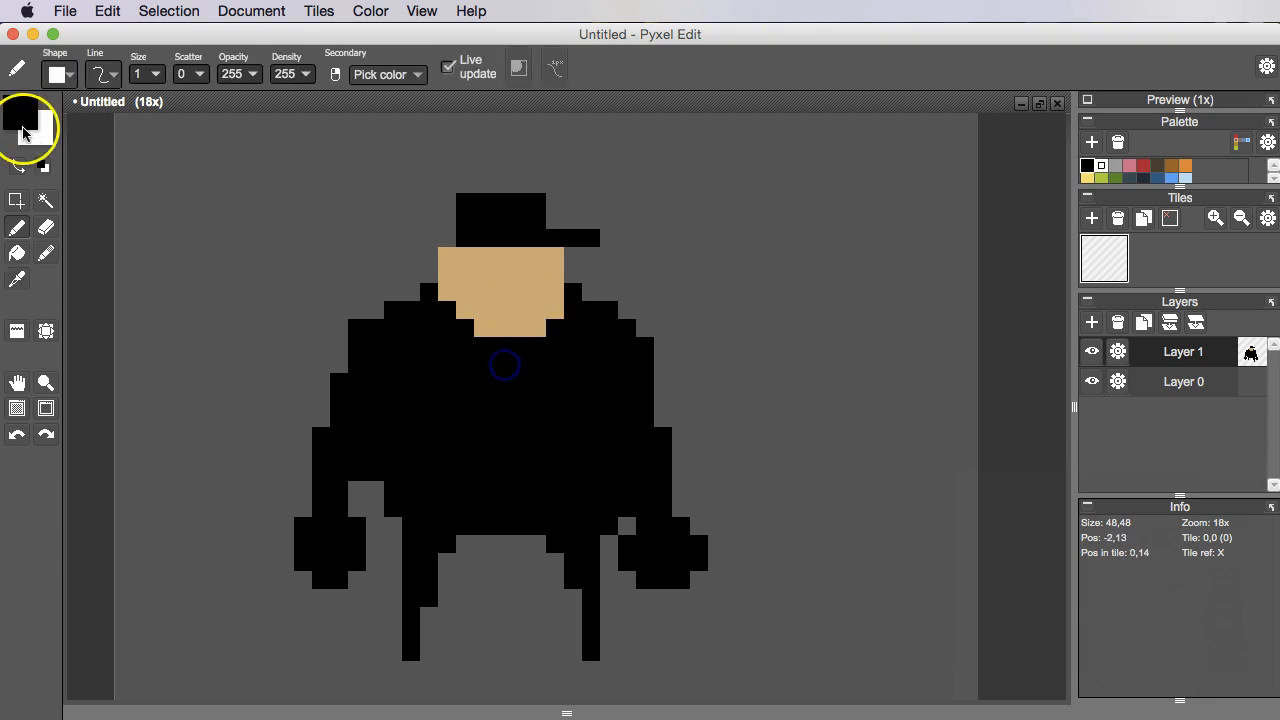
{"action": "left_click_drag", "start_coordinate": [306, 300], "coordinate": [291, 285]}
{"action": "left_click", "coordinate": [697, 160]}
{"action": "left_click", "coordinate": [489, 212]}
{"action": "key", "text": "f"}
{"action": "left_click", "coordinate": [515, 226]}
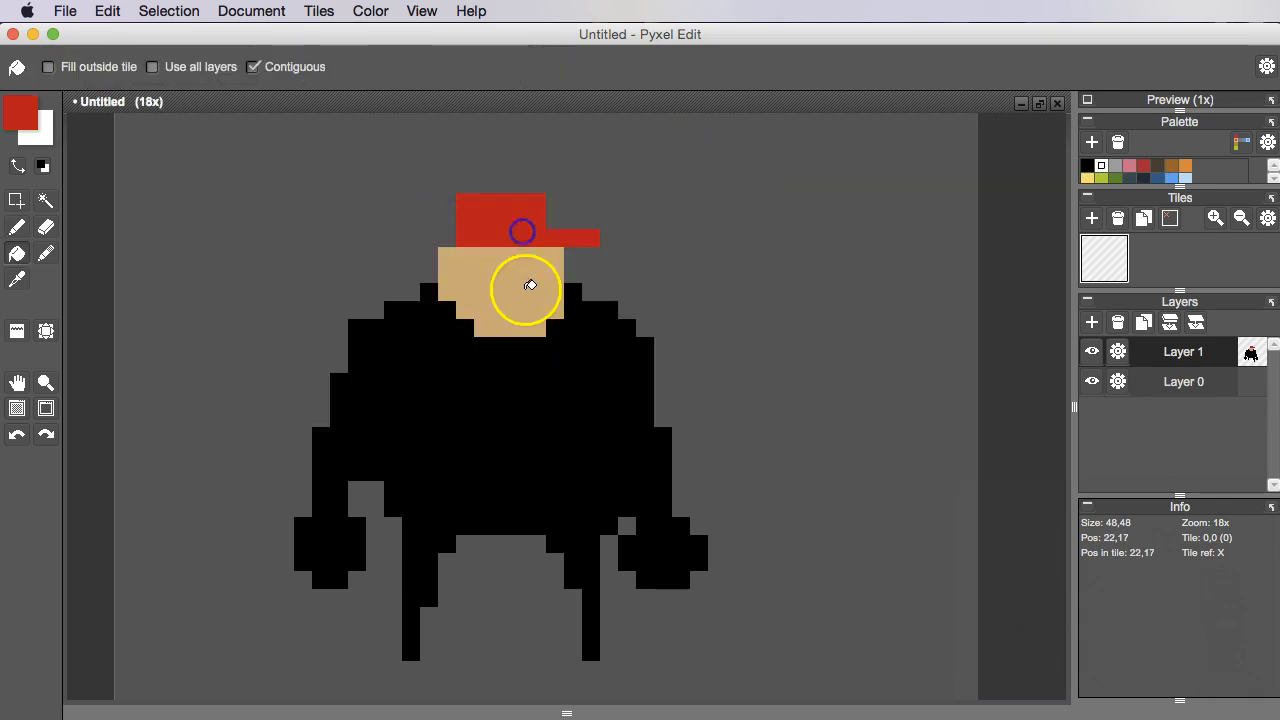
Paint a red shirt block directly below the chin, between the two shoulder straps.
{"action": "key", "text": "b"}
{"action": "key", "text": "space"}
{"action": "mouse_move", "coordinate": [526, 394]}
{"action": "left_mouse_down"}
{"action": "mouse_move", "coordinate": [530, 334]}
{"action": "mouse_move", "coordinate": [514, 323]}
{"action": "mouse_move", "coordinate": [529, 325]}
{"action": "left_mouse_up"}
{"action": "key", "text": "super+z"}
{"action": "left_click", "coordinate": [533, 340]}
{"action": "left_click", "coordinate": [481, 362]}
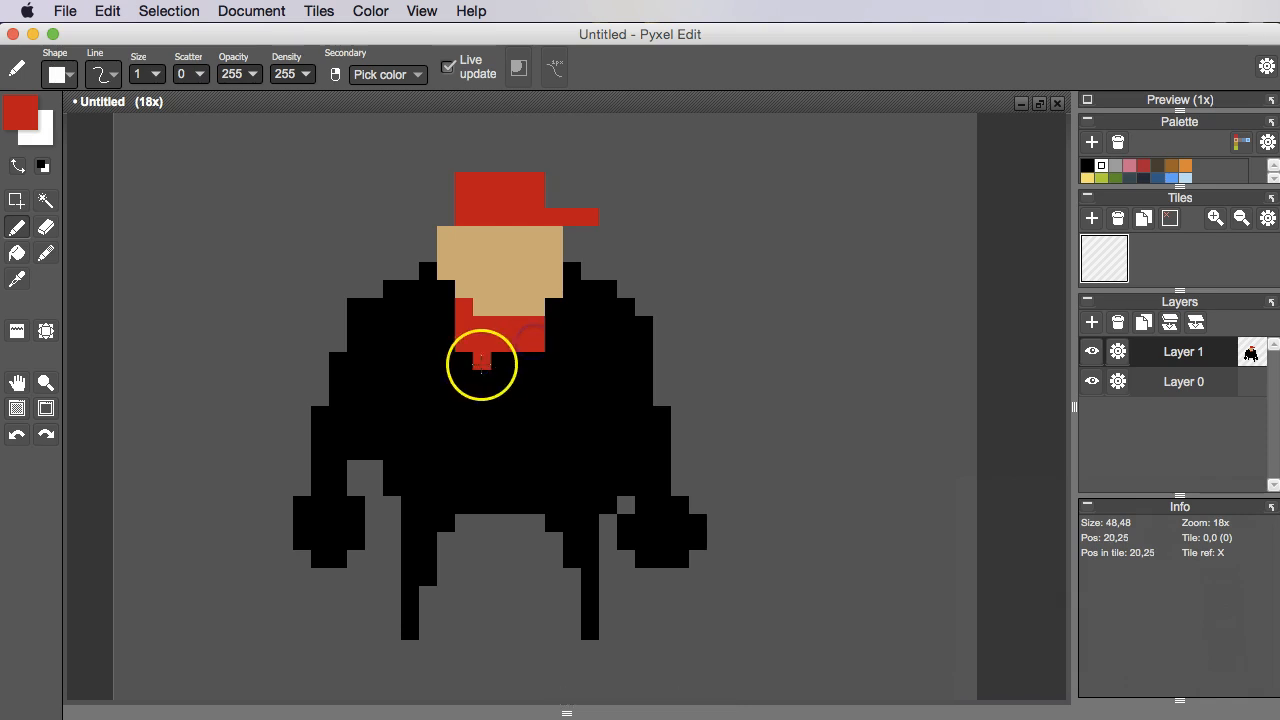
{"action": "left_click", "coordinate": [463, 362]}
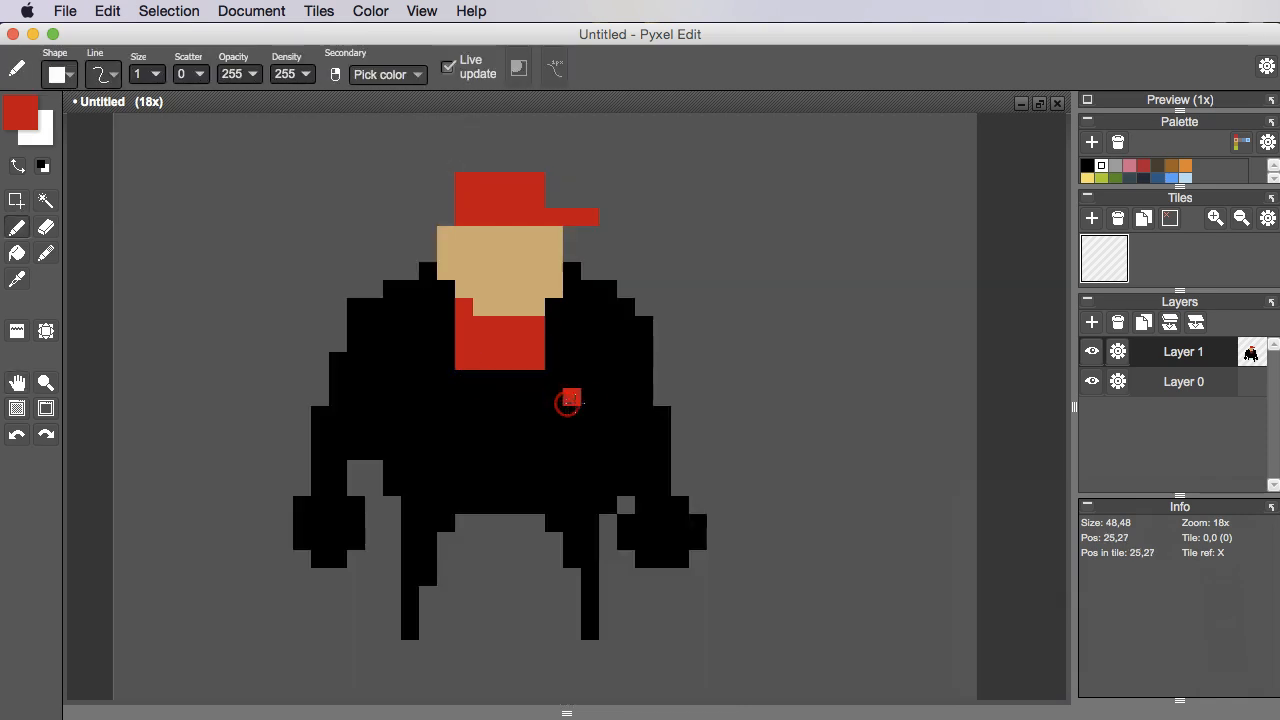
Paint the left sleeve red from the shoulder down to the wrist, leaving the black strap beside it.
{"action": "left_click", "coordinate": [410, 290]}
{"action": "left_click", "coordinate": [373, 450]}
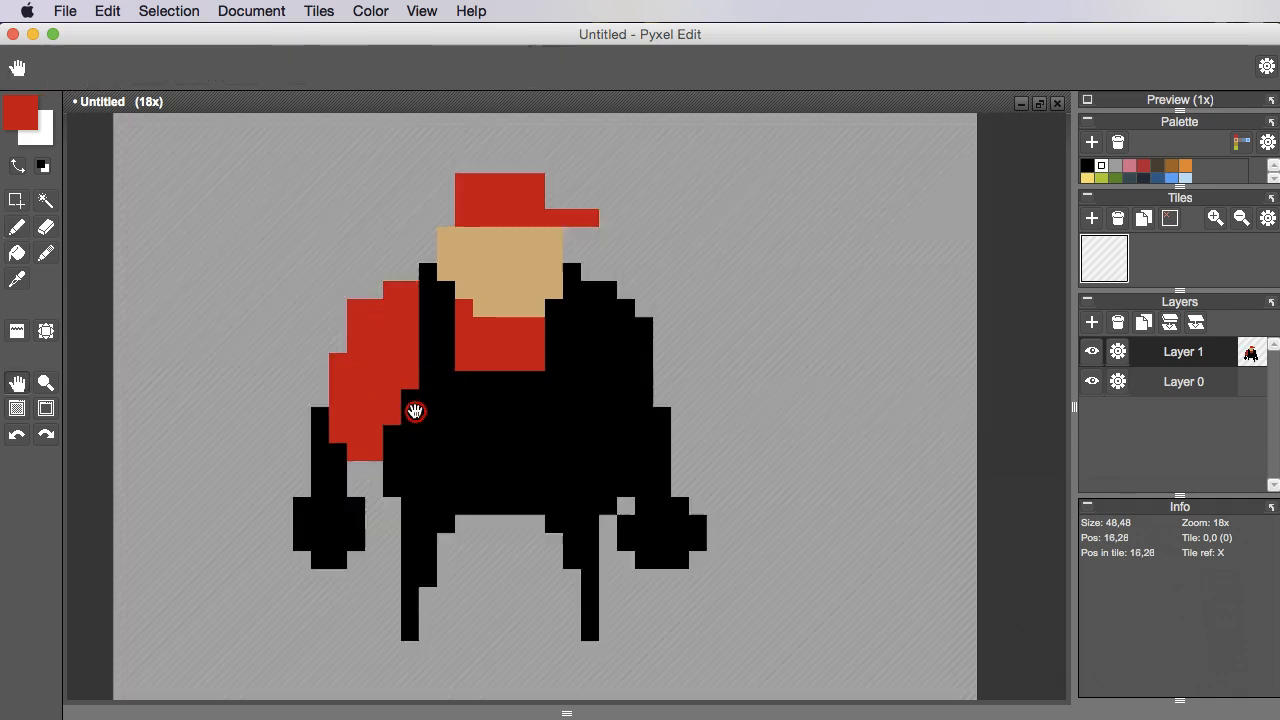
{"action": "left_click_drag", "start_coordinate": [414, 411], "coordinate": [421, 435]}
{"action": "left_click_drag", "start_coordinate": [331, 489], "coordinate": [338, 465]}
{"action": "left_click", "coordinate": [335, 427]}
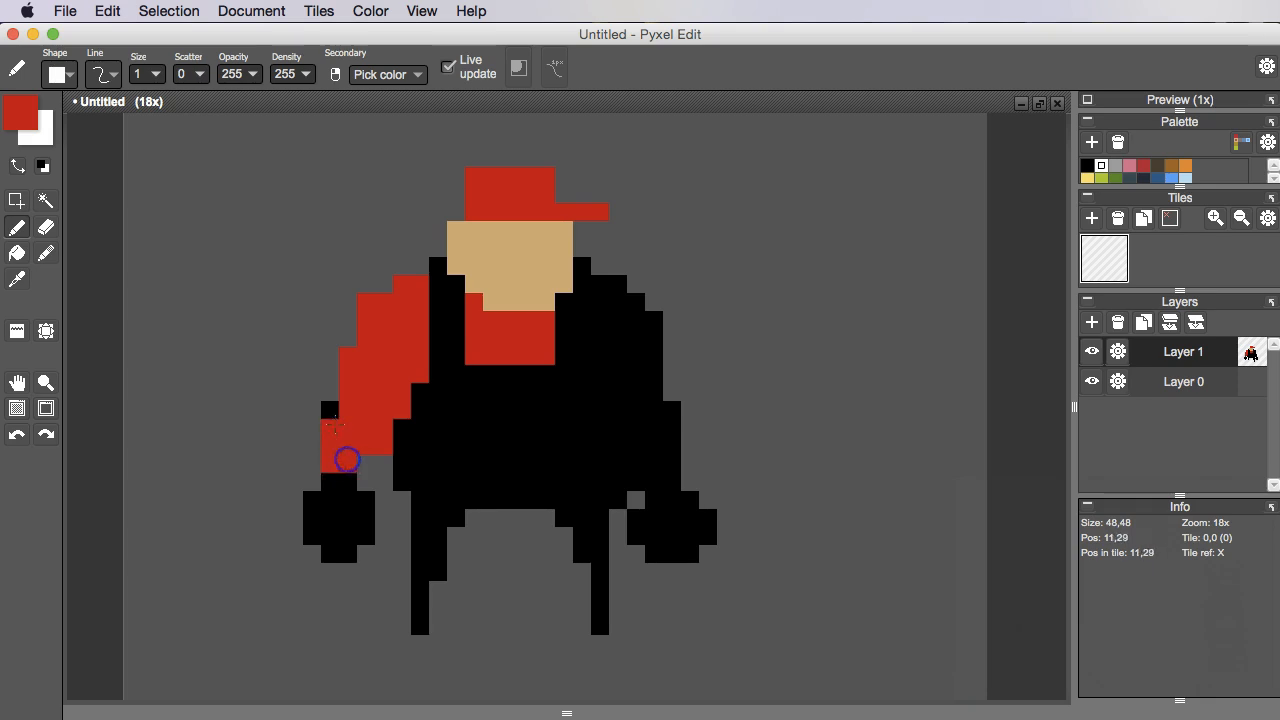
Paint the right sleeve red from the shoulder to the wrist, undoing the stray stroke near the shoulder.
{"action": "left_click_drag", "start_coordinate": [621, 407], "coordinate": [609, 419]}
{"action": "left_click", "coordinate": [588, 296]}
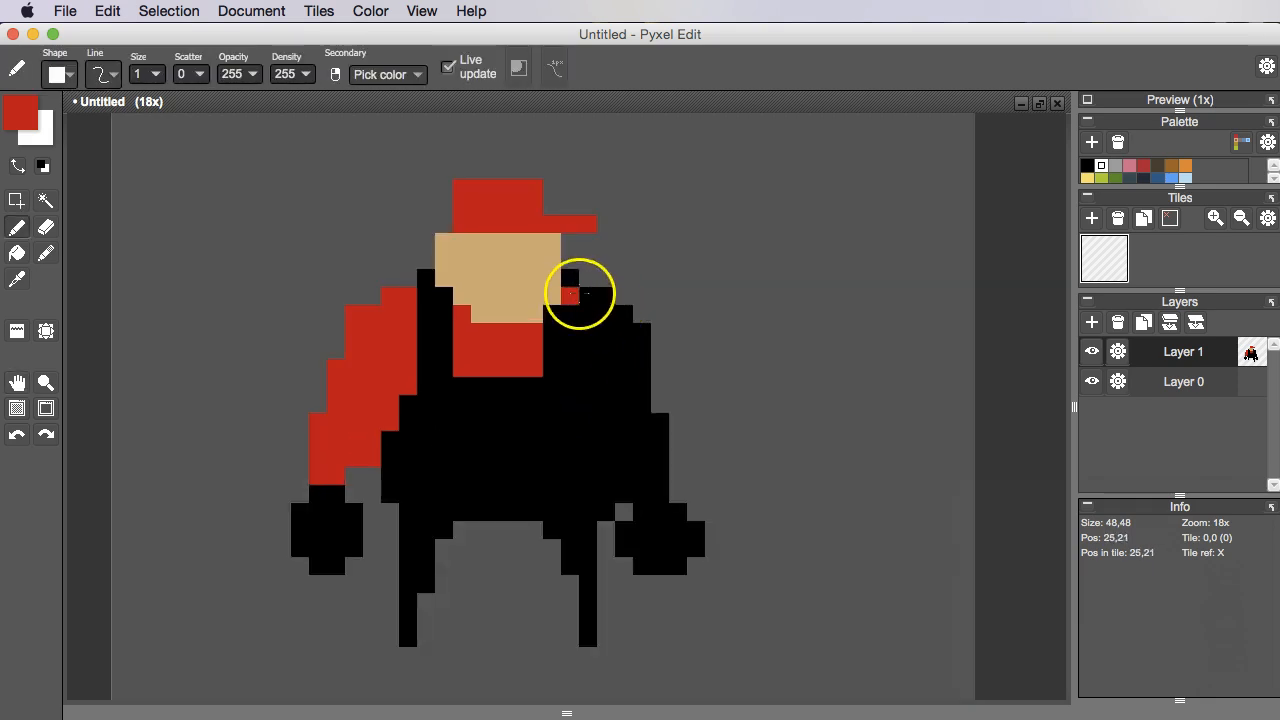
{"action": "mouse_move", "coordinate": [598, 296]}
{"action": "left_mouse_down"}
{"action": "mouse_move", "coordinate": [594, 349]}
{"action": "mouse_move", "coordinate": [607, 308]}
{"action": "left_mouse_up"}
{"action": "key", "text": "super+z"}
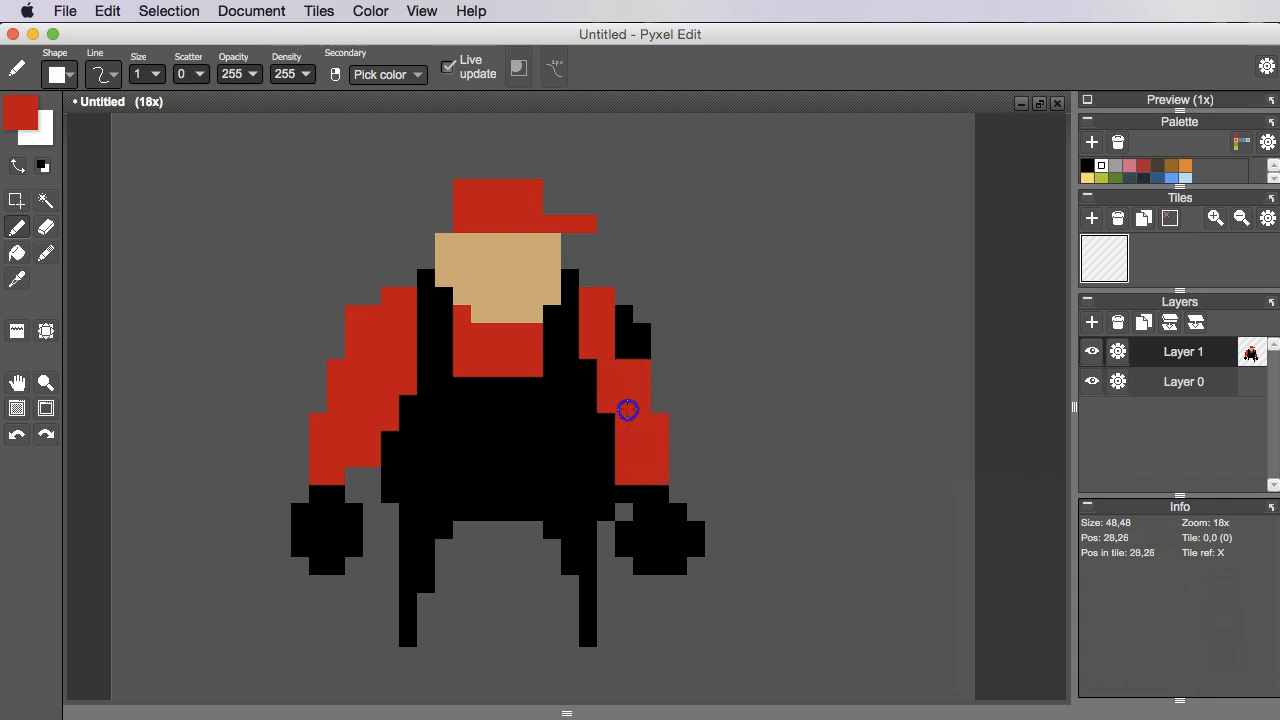
{"action": "scroll", "coordinate": [632, 411], "scroll_direction": "down", "scroll_amount": 2}
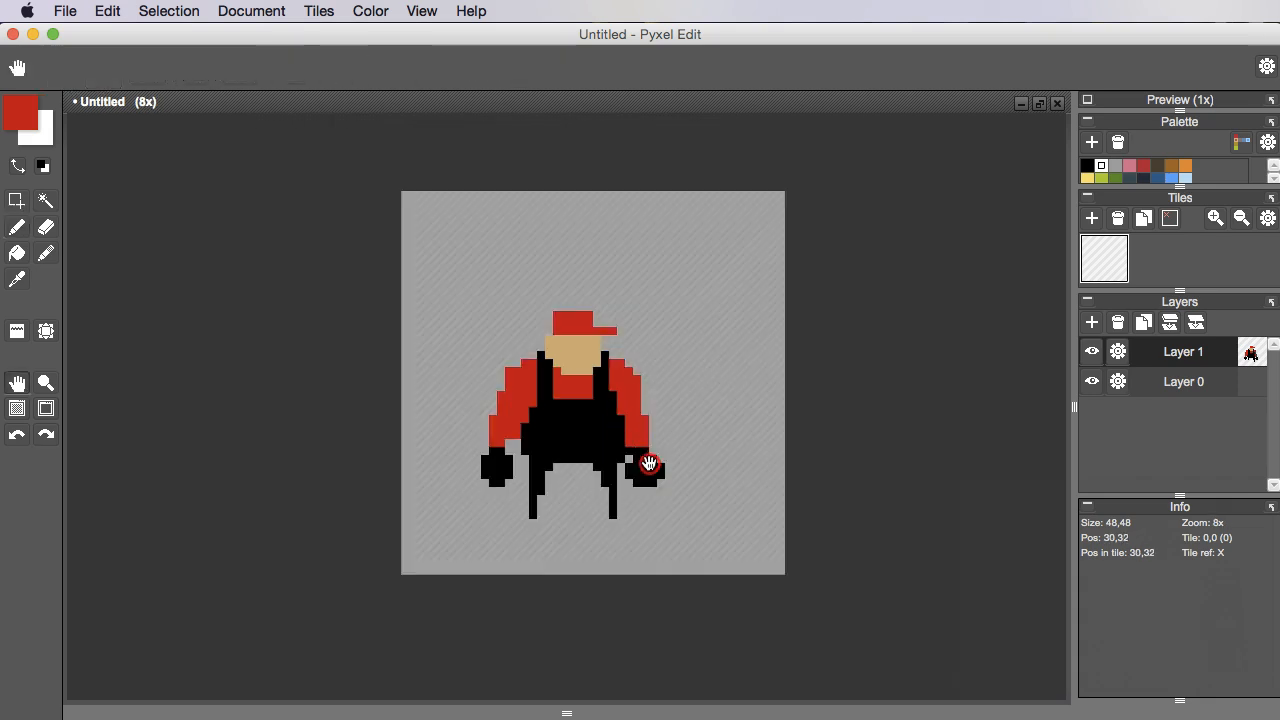
{"action": "scroll", "coordinate": [606, 415], "scroll_direction": "up", "scroll_amount": 2}
{"action": "right_click", "coordinate": [608, 434]}
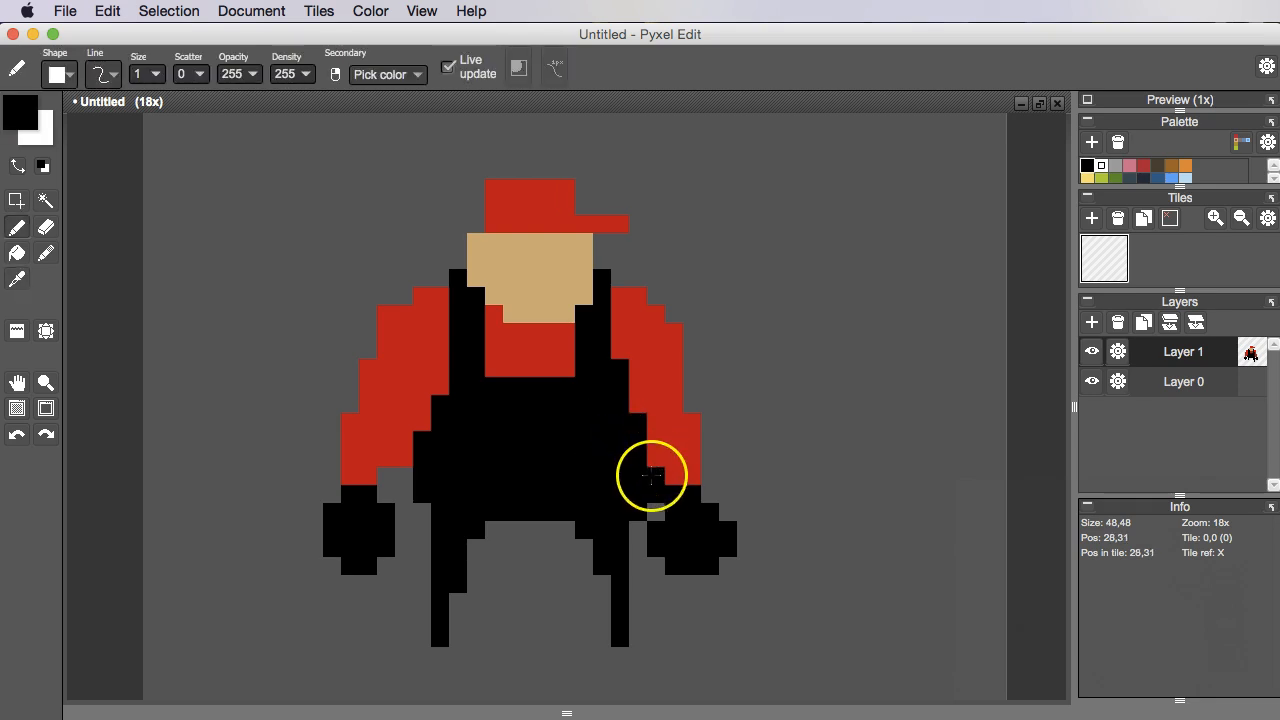
{"action": "key", "text": "space"}
{"action": "left_click_drag", "start_coordinate": [654, 506], "coordinate": [689, 510]}
{"action": "left_click", "coordinate": [727, 482]}
{"action": "right_click", "coordinate": [643, 394]}
{"action": "key", "text": "space"}
{"action": "left_click_drag", "start_coordinate": [606, 457], "coordinate": [679, 511]}
{"action": "scroll", "coordinate": [679, 511], "scroll_direction": "down", "scroll_amount": 1}
{"action": "key", "text": "space"}
{"action": "left_click_drag", "start_coordinate": [654, 500], "coordinate": [632, 486]}
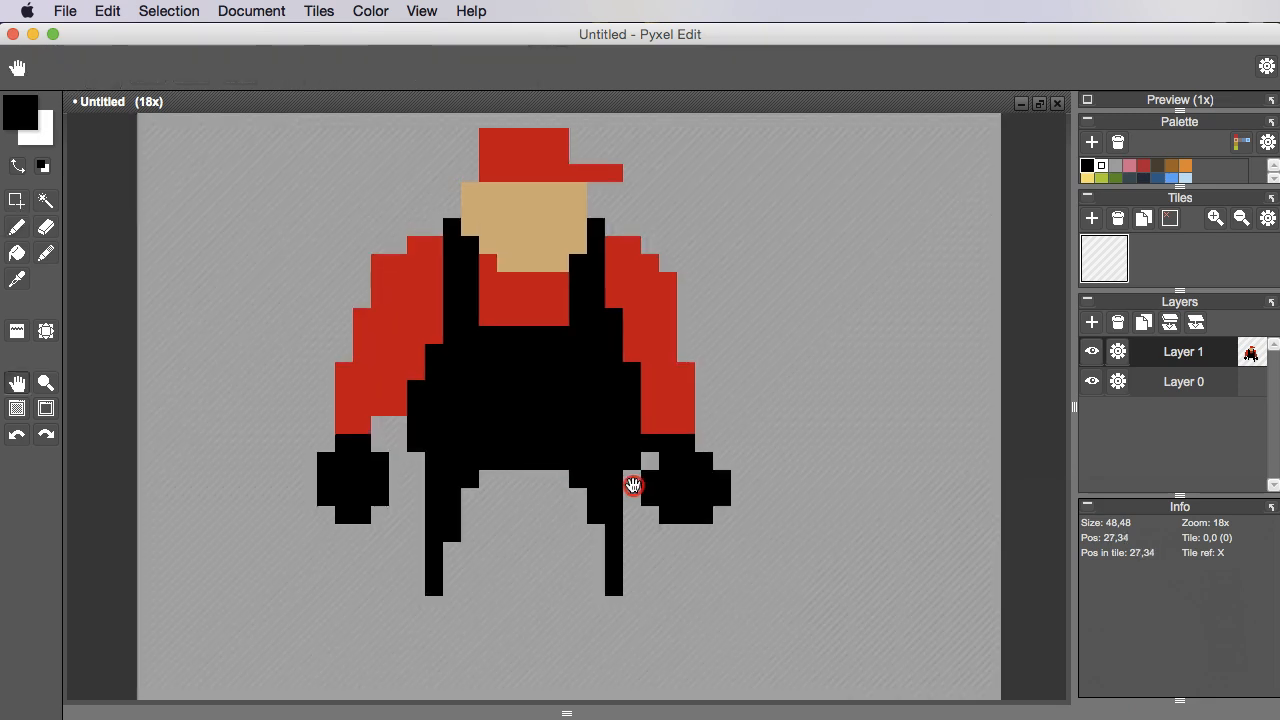
Choose a medium blue as the foreground colour and fill the black torso, straps and legs as overalls.
{"action": "right_click", "coordinate": [564, 411]}
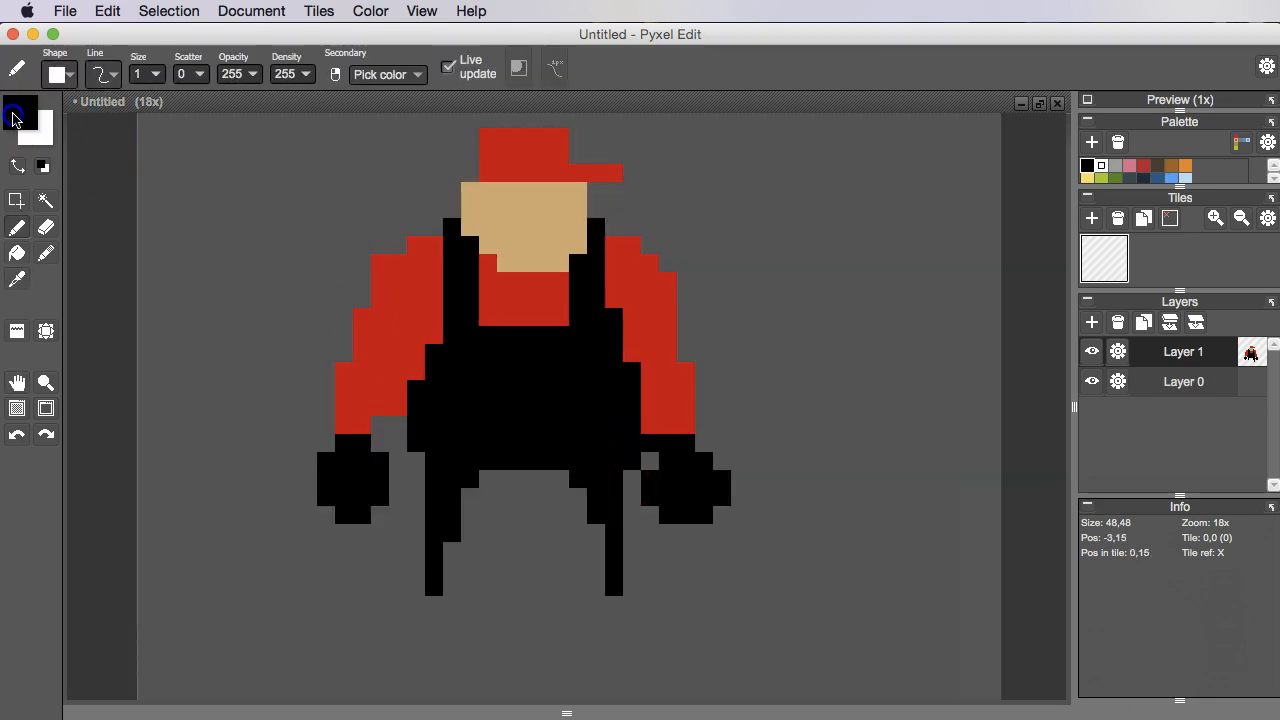
{"action": "left_click", "coordinate": [14, 119]}
{"action": "mouse_move", "coordinate": [348, 265]}
{"action": "left_mouse_down"}
{"action": "mouse_move", "coordinate": [346, 277]}
{"action": "mouse_move", "coordinate": [346, 266]}
{"action": "left_mouse_up"}
{"action": "left_click_drag", "start_coordinate": [268, 252], "coordinate": [306, 279]}
{"action": "left_click", "coordinate": [697, 160]}
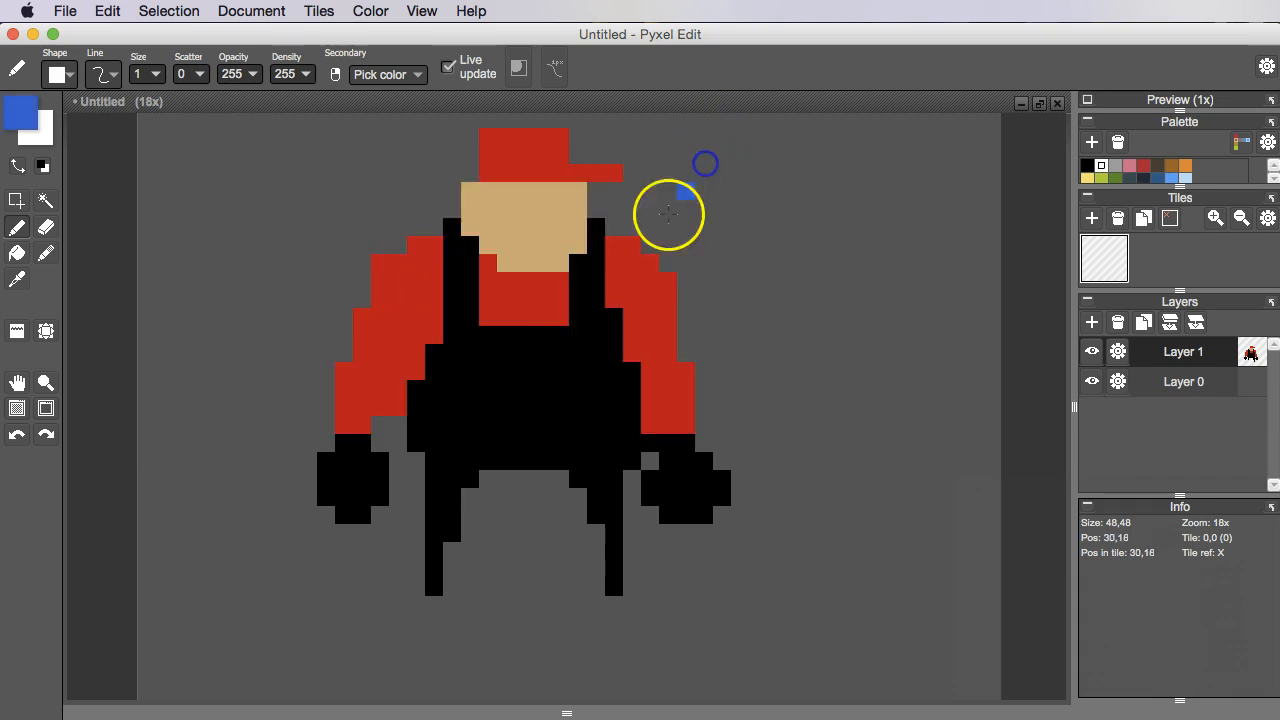
{"action": "key", "text": "f"}
{"action": "left_click", "coordinate": [586, 403]}
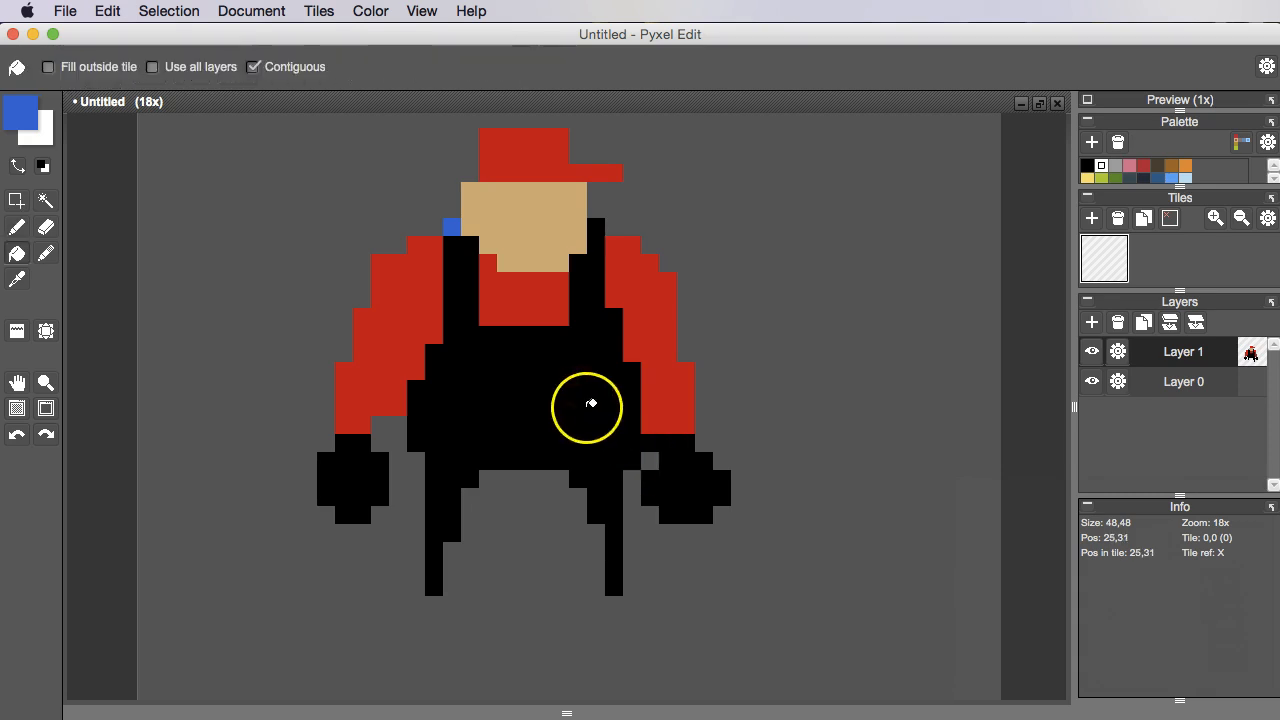
{"action": "scroll", "coordinate": [580, 389], "scroll_direction": "down", "scroll_amount": 3}
{"action": "scroll", "coordinate": [620, 425], "scroll_direction": "up", "scroll_amount": 3}
Choose a light grey with the Pen tool and paint over both hands as gloves.
{"action": "left_click_drag", "start_coordinate": [620, 433], "coordinate": [687, 465]}
{"action": "key", "text": "b"}
{"action": "right_click", "coordinate": [555, 389]}
{"action": "left_click", "coordinate": [397, 433]}
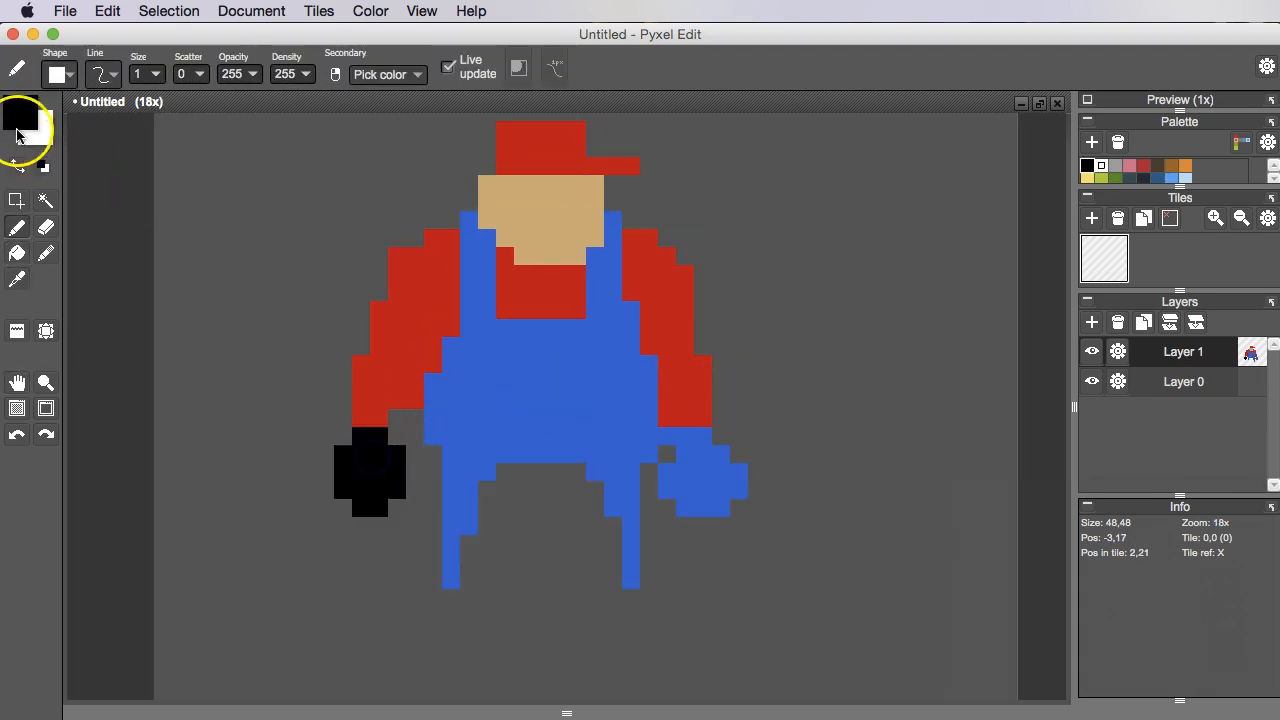
{"action": "left_click", "coordinate": [22, 114]}
{"action": "left_click_drag", "start_coordinate": [117, 284], "coordinate": [108, 367]}
{"action": "left_click", "coordinate": [697, 160]}
{"action": "left_click", "coordinate": [362, 436]}
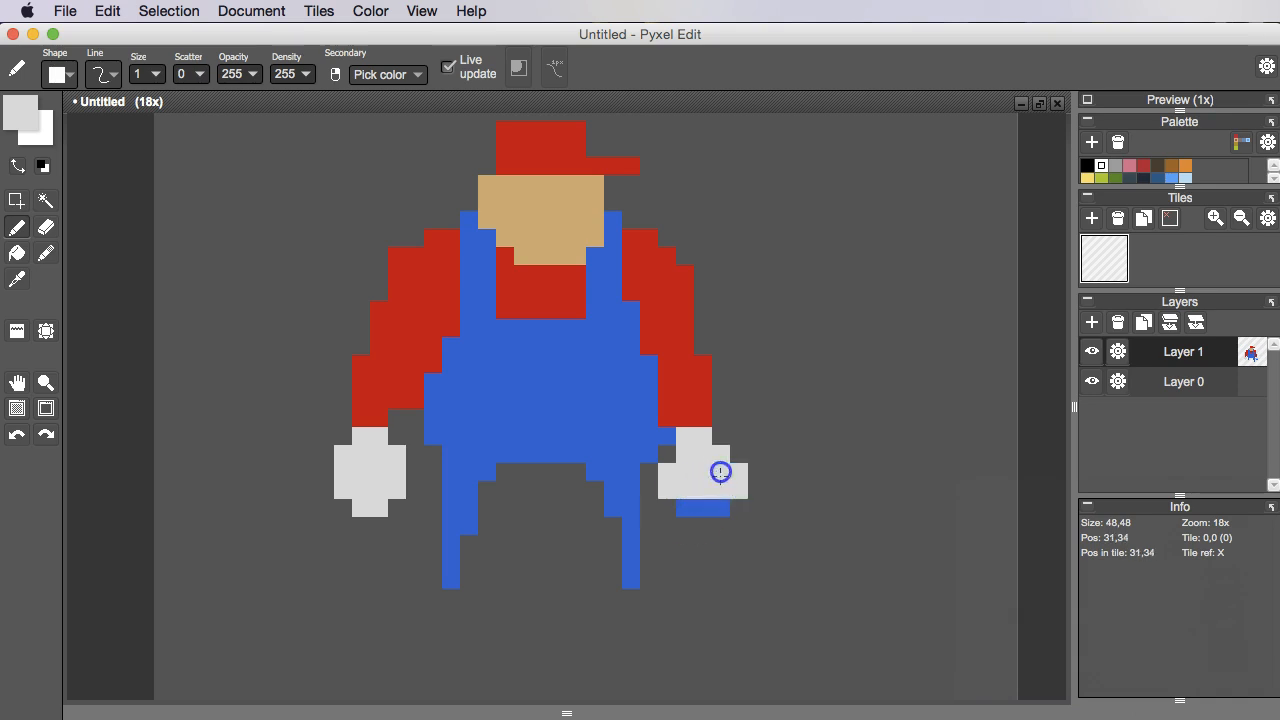
{"action": "scroll", "coordinate": [718, 505], "scroll_direction": "down", "scroll_amount": 2}
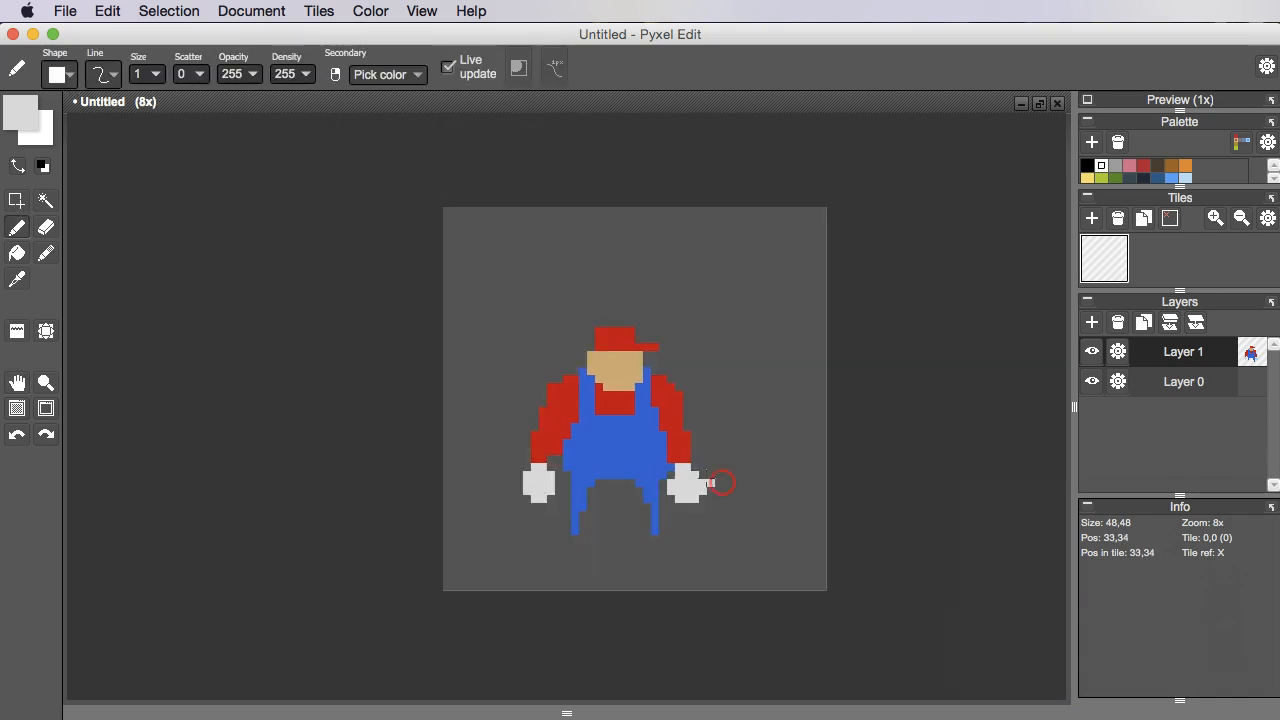
{"action": "scroll", "coordinate": [597, 500], "scroll_direction": "up", "scroll_amount": 3}
{"action": "scroll", "coordinate": [595, 462], "scroll_direction": "down", "scroll_amount": 3}
{"action": "scroll", "coordinate": [611, 463], "scroll_direction": "up", "scroll_amount": 4}
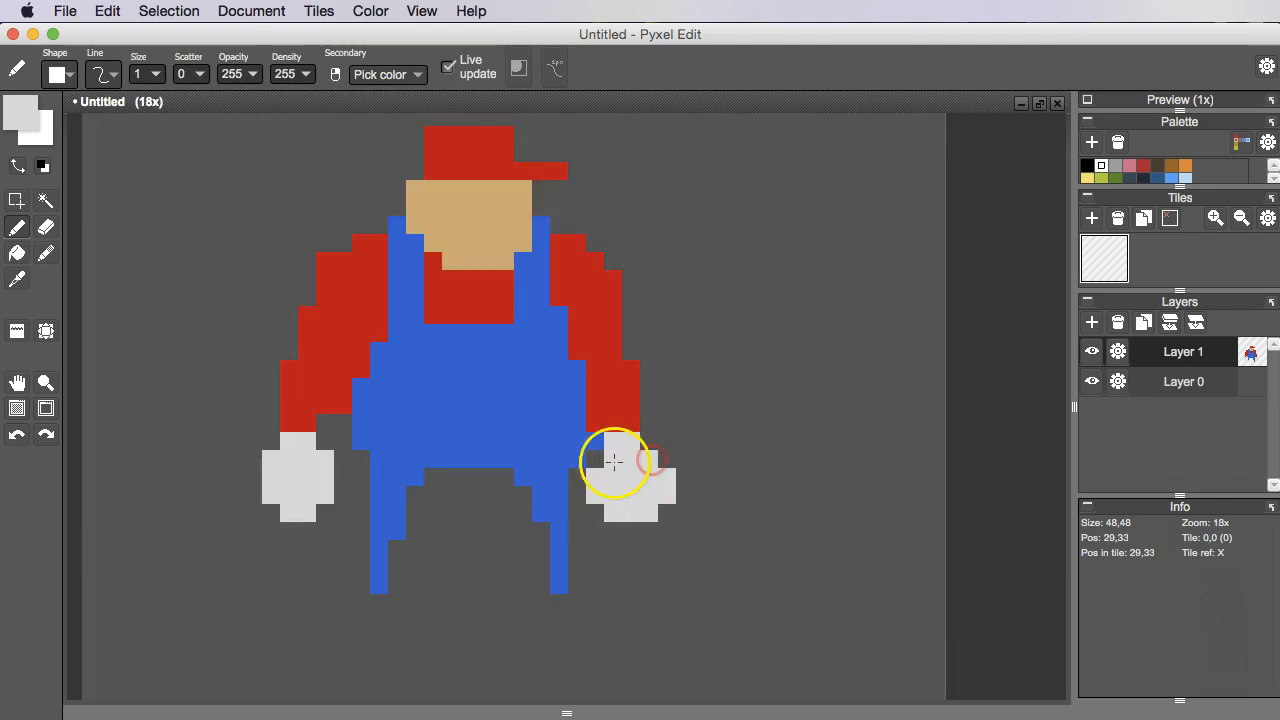
Undo the stray pen stroke and erase the leftover blue pixel between the overalls and the right wrist.
{"action": "left_click", "coordinate": [578, 420]}
{"action": "scroll", "coordinate": [583, 463], "scroll_direction": "down", "scroll_amount": 3}
{"action": "key", "text": "super+z"}
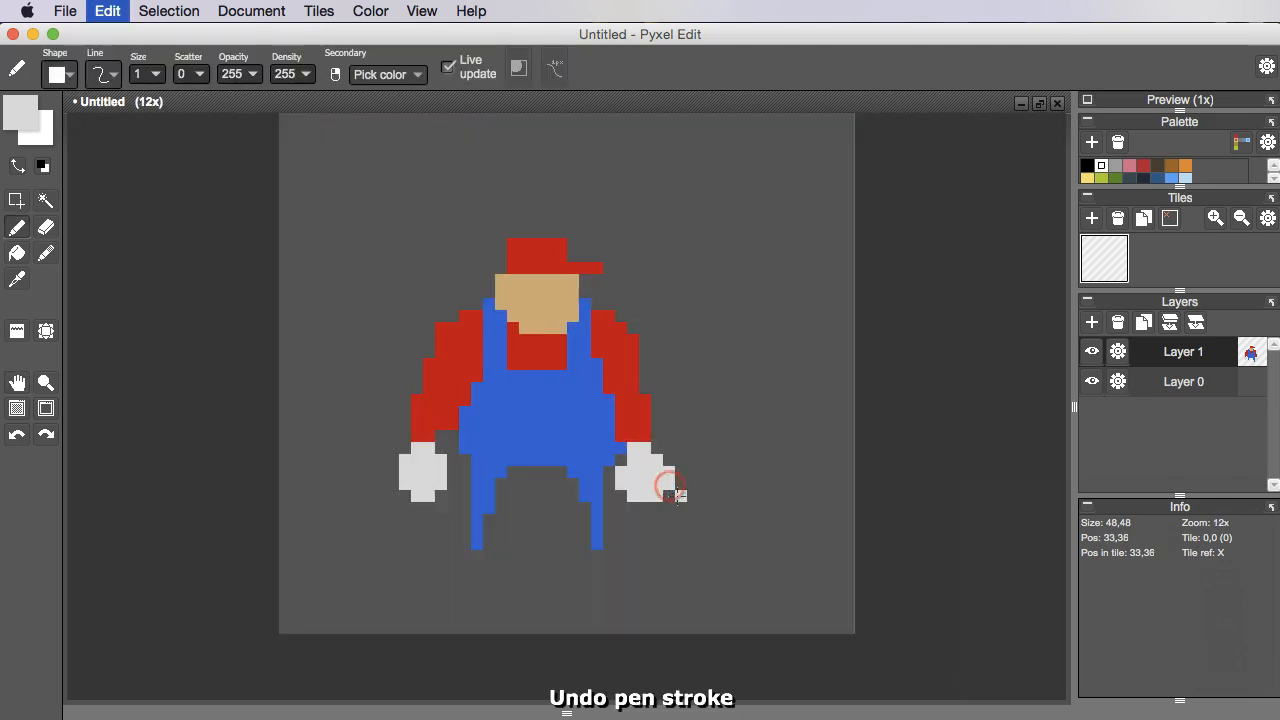
{"action": "scroll", "coordinate": [669, 480], "scroll_direction": "left", "scroll_amount": 2}
{"action": "scroll", "coordinate": [715, 474], "scroll_direction": "up", "scroll_amount": 1}
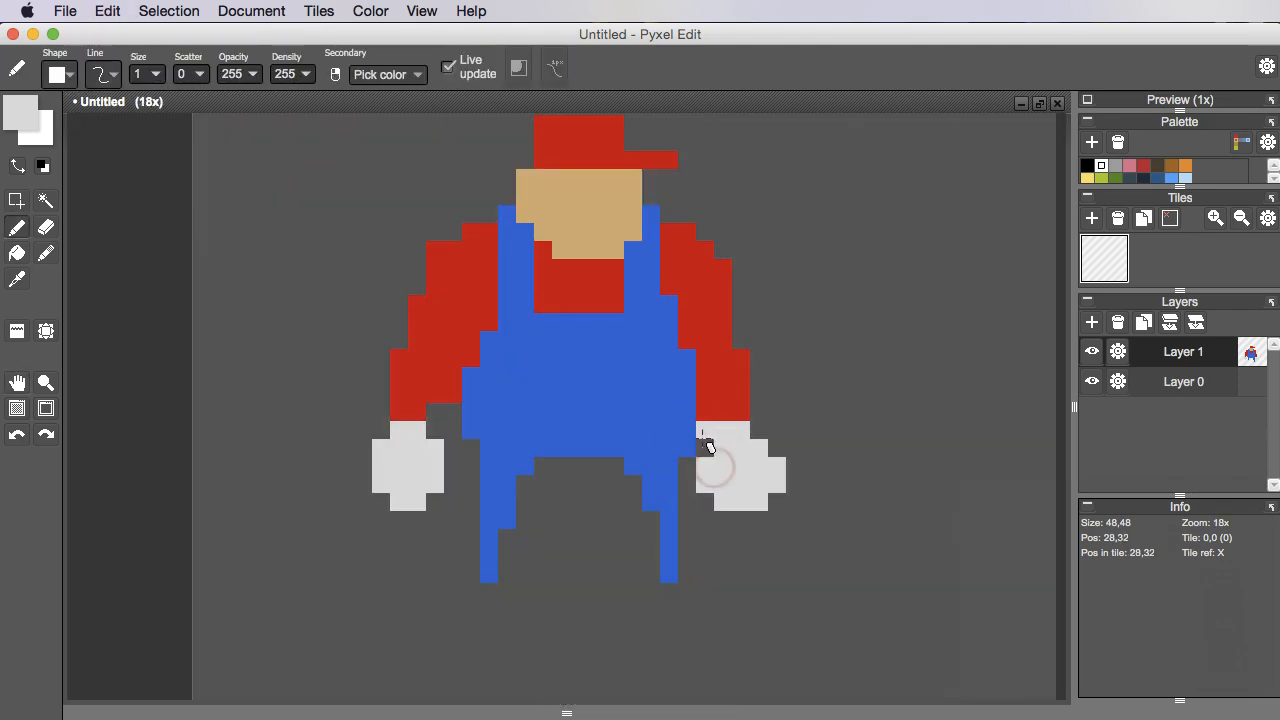
{"action": "key", "text": "e"}
{"action": "scroll", "coordinate": [706, 437], "scroll_direction": "down", "scroll_amount": 2}
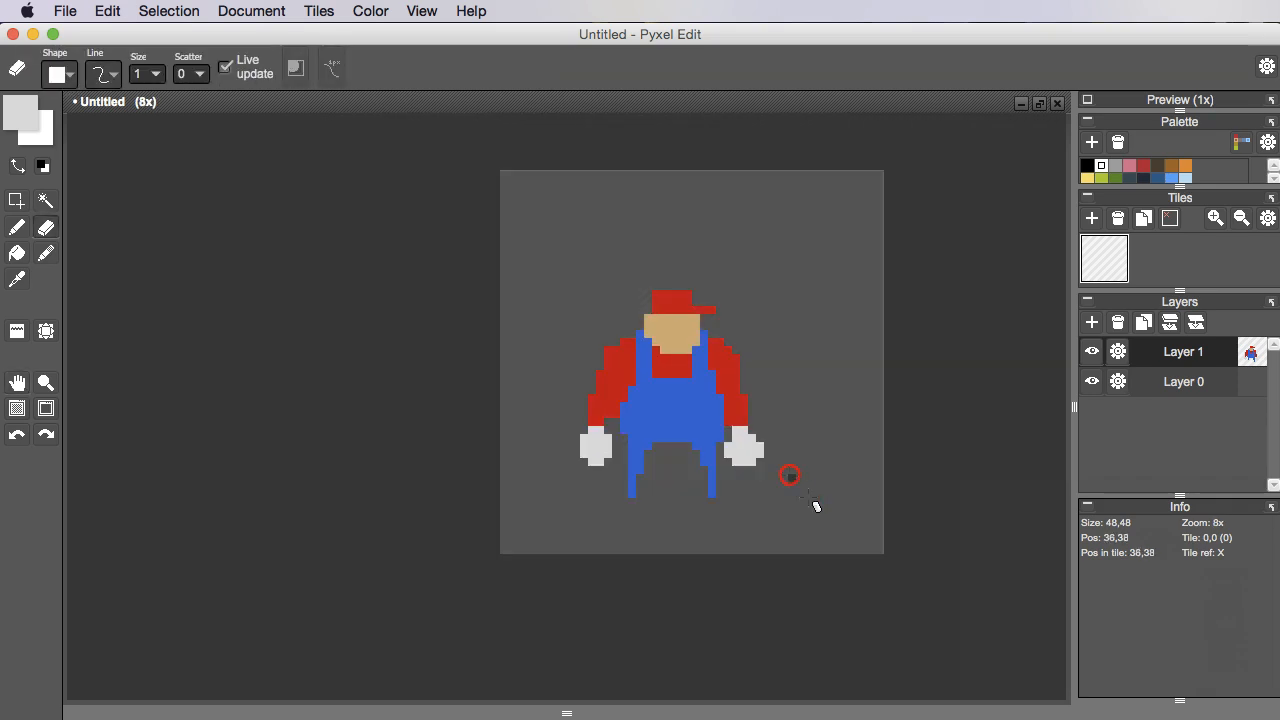
{"action": "scroll", "coordinate": [813, 500], "scroll_direction": "up", "scroll_amount": 2}
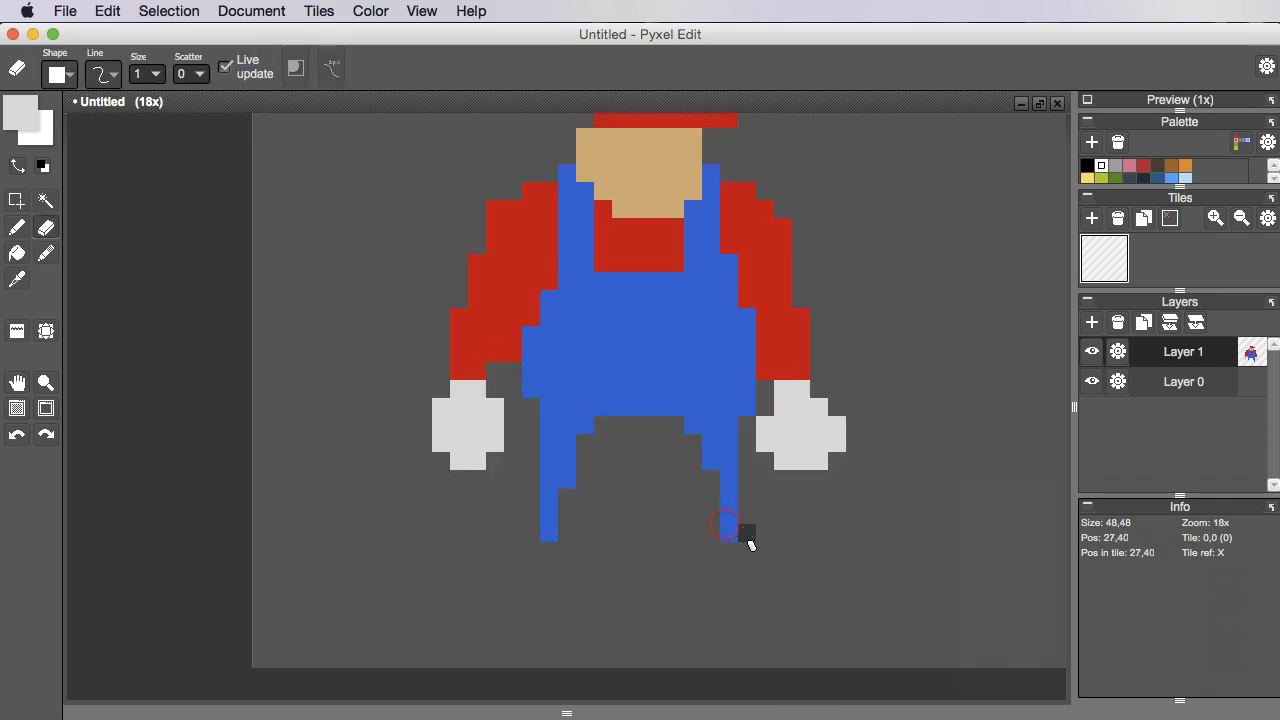
Choose the dark brown ff3a2404 and paint one shoe pixel at the bottom of each leg.
{"action": "key", "text": "i"}
{"action": "left_click", "coordinate": [612, 195]}
{"action": "key", "text": "b"}
{"action": "left_click", "coordinate": [22, 114]}
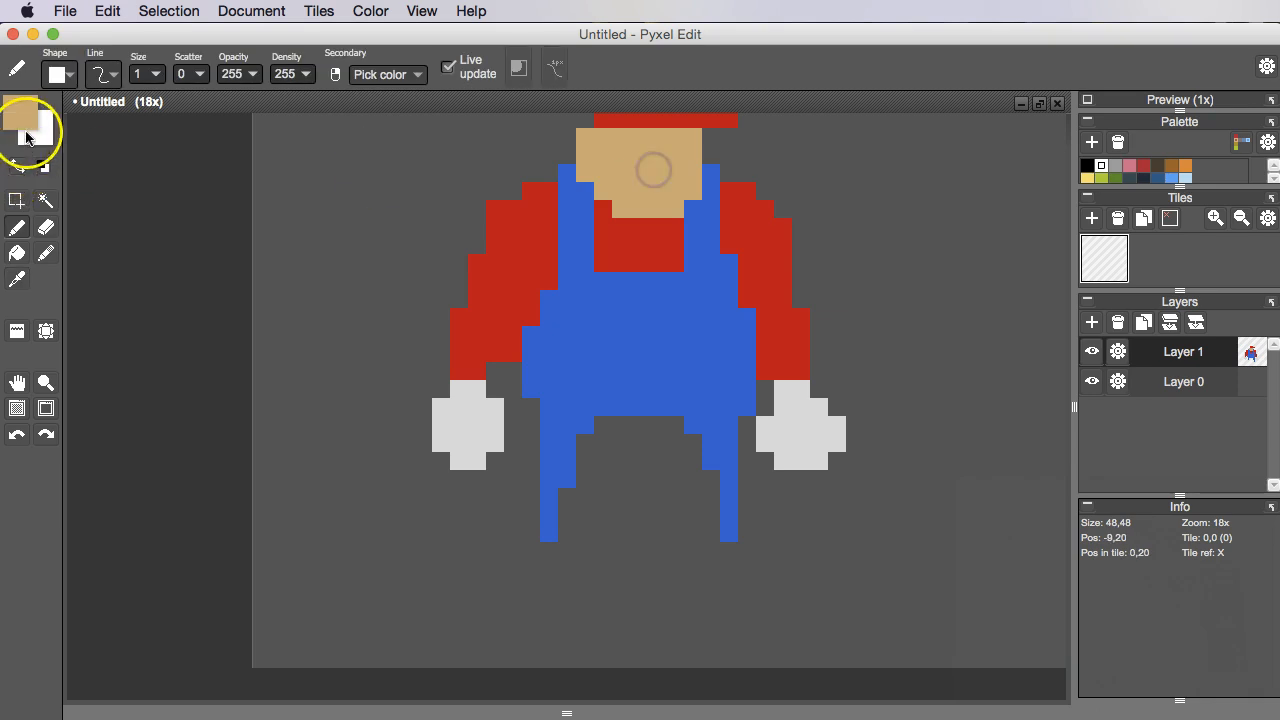
{"action": "left_click", "coordinate": [390, 262]}
{"action": "left_click_drag", "start_coordinate": [308, 268], "coordinate": [309, 234]}
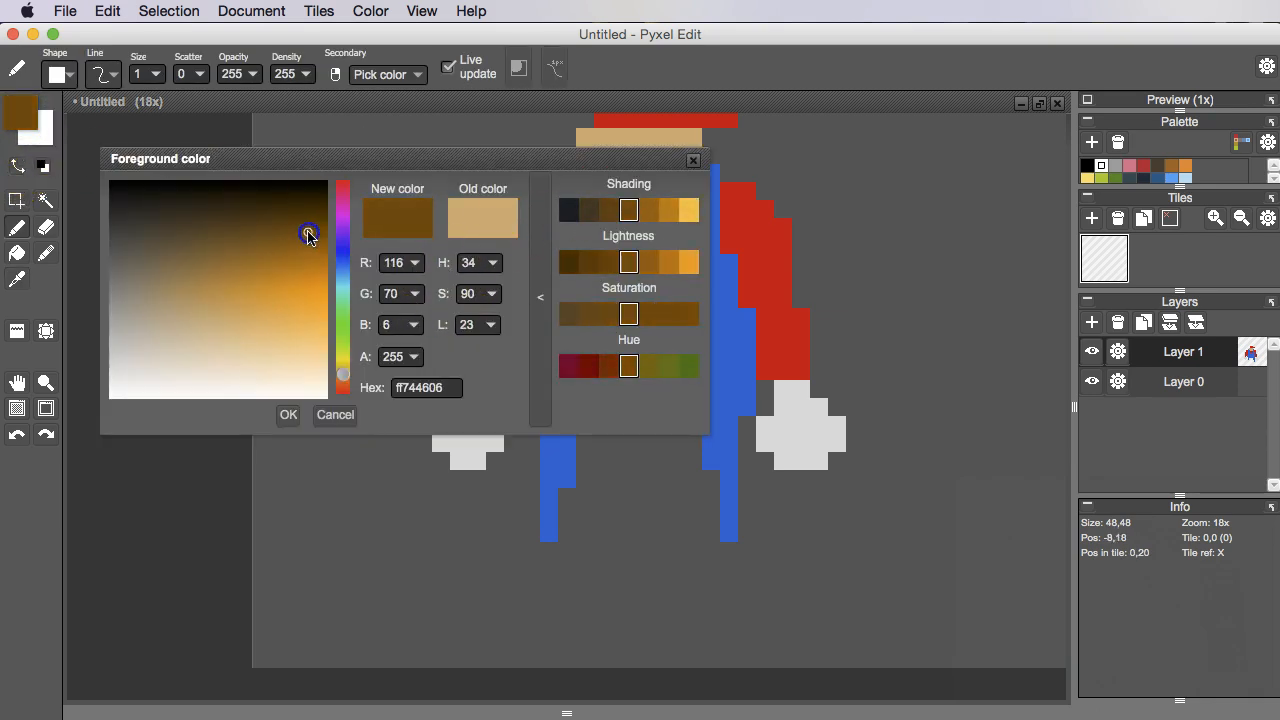
{"action": "left_click", "coordinate": [548, 532]}
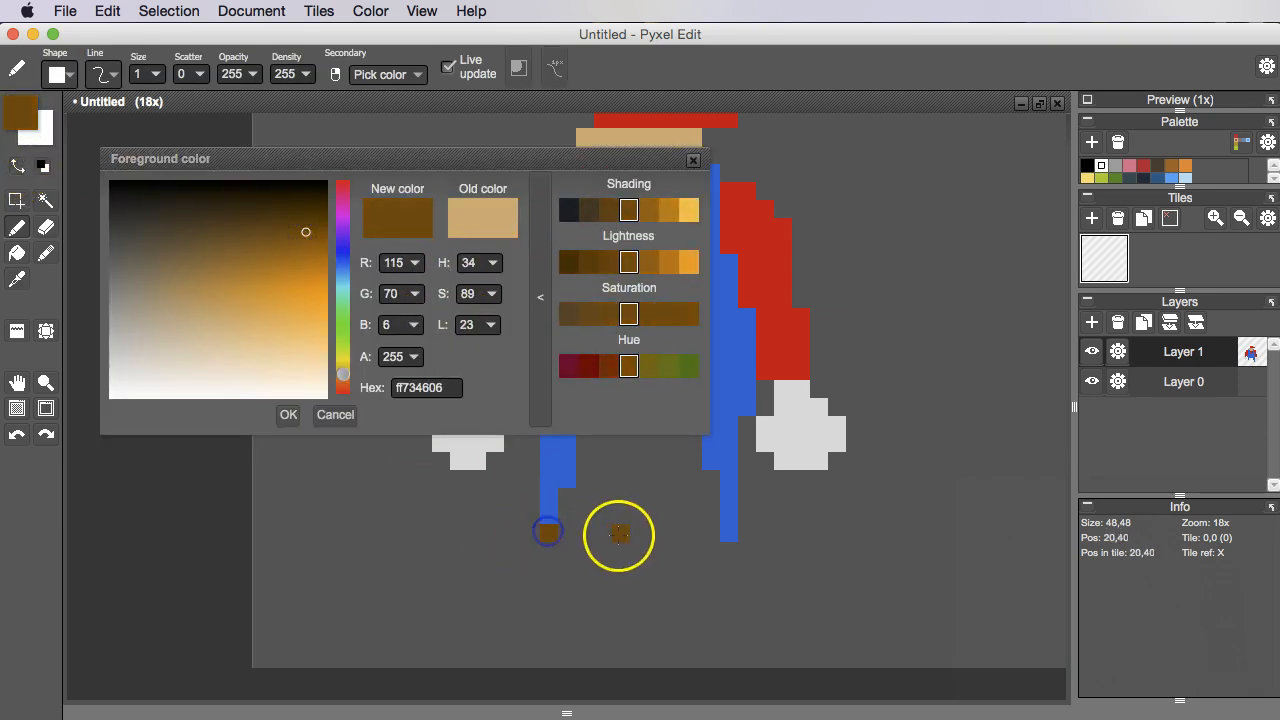
{"action": "left_click", "coordinate": [297, 209]}
{"action": "left_click", "coordinate": [548, 532]}
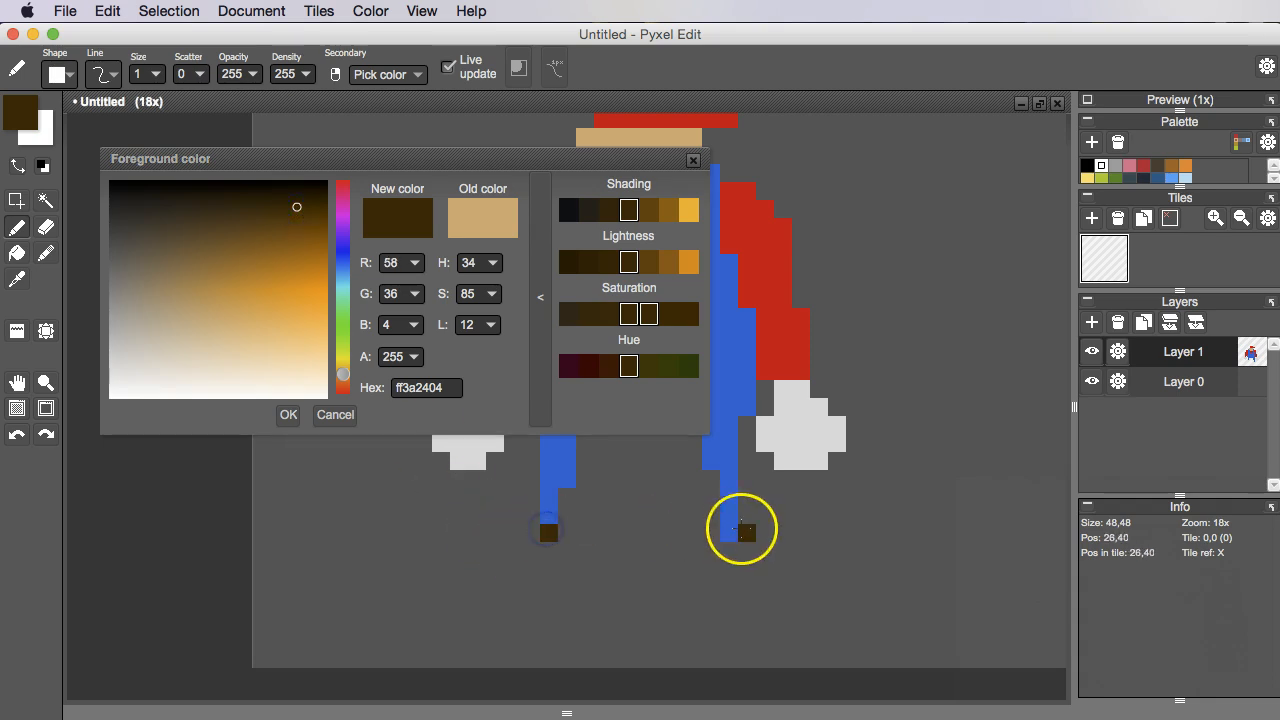
{"action": "key", "text": "ctrl+z"}
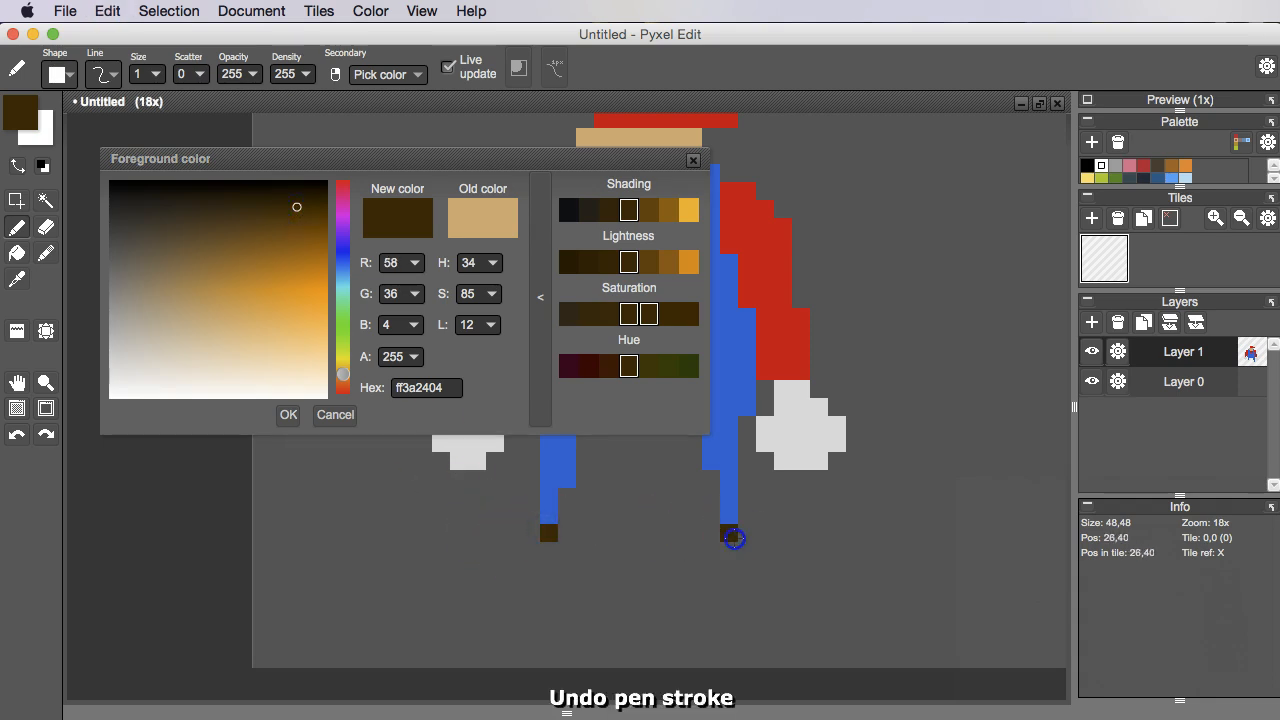
{"action": "left_click", "coordinate": [693, 160]}
Choose a bright yellow as the foreground colour and paint one button pixel at the base of each overall strap.
{"action": "scroll", "coordinate": [757, 383], "scroll_direction": "down", "scroll_amount": 1}
{"action": "left_click_drag", "start_coordinate": [757, 383], "coordinate": [673, 411]}
{"action": "scroll", "coordinate": [634, 334], "scroll_direction": "up", "scroll_amount": 1}
{"action": "right_click", "coordinate": [635, 440]}
{"action": "left_click", "coordinate": [21, 112]}
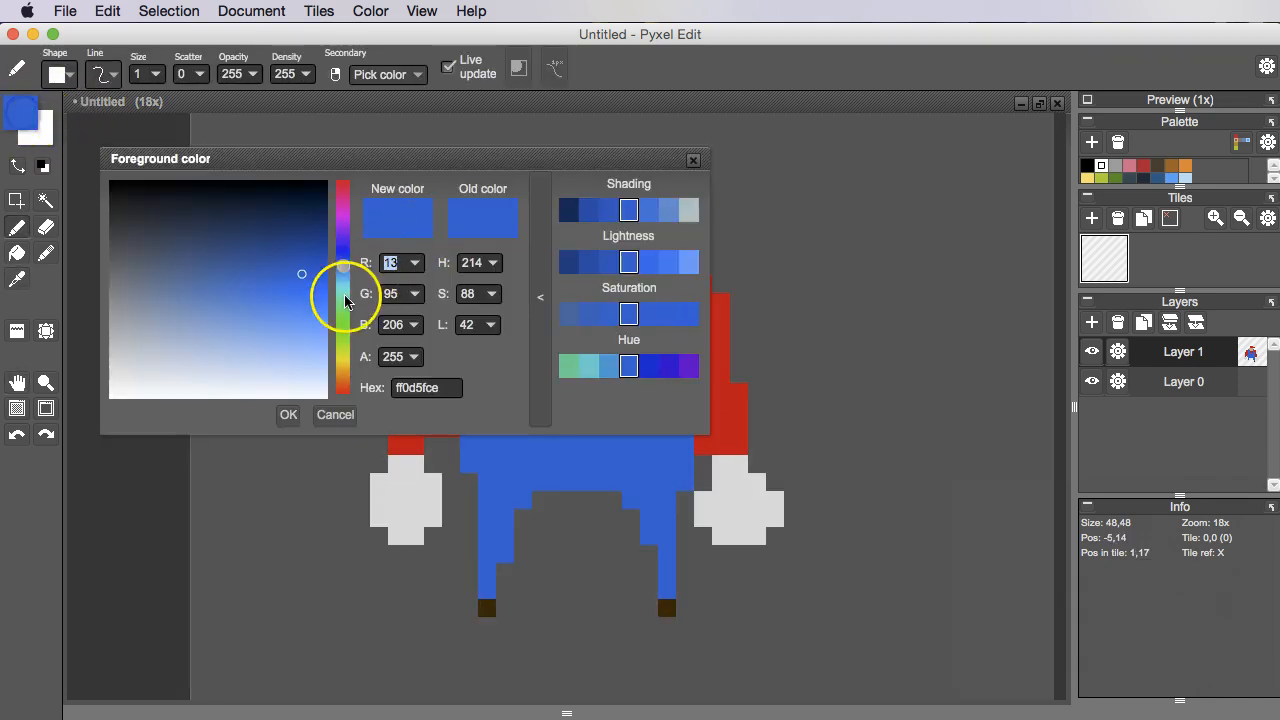
{"action": "left_click_drag", "start_coordinate": [343, 342], "coordinate": [346, 360]}
{"action": "mouse_move", "coordinate": [265, 281]}
{"action": "left_mouse_down"}
{"action": "mouse_move", "coordinate": [309, 294]}
{"action": "mouse_move", "coordinate": [289, 283]}
{"action": "left_mouse_up"}
{"action": "left_click_drag", "start_coordinate": [343, 358], "coordinate": [343, 364]}
{"action": "left_click_drag", "start_coordinate": [291, 298], "coordinate": [300, 298]}
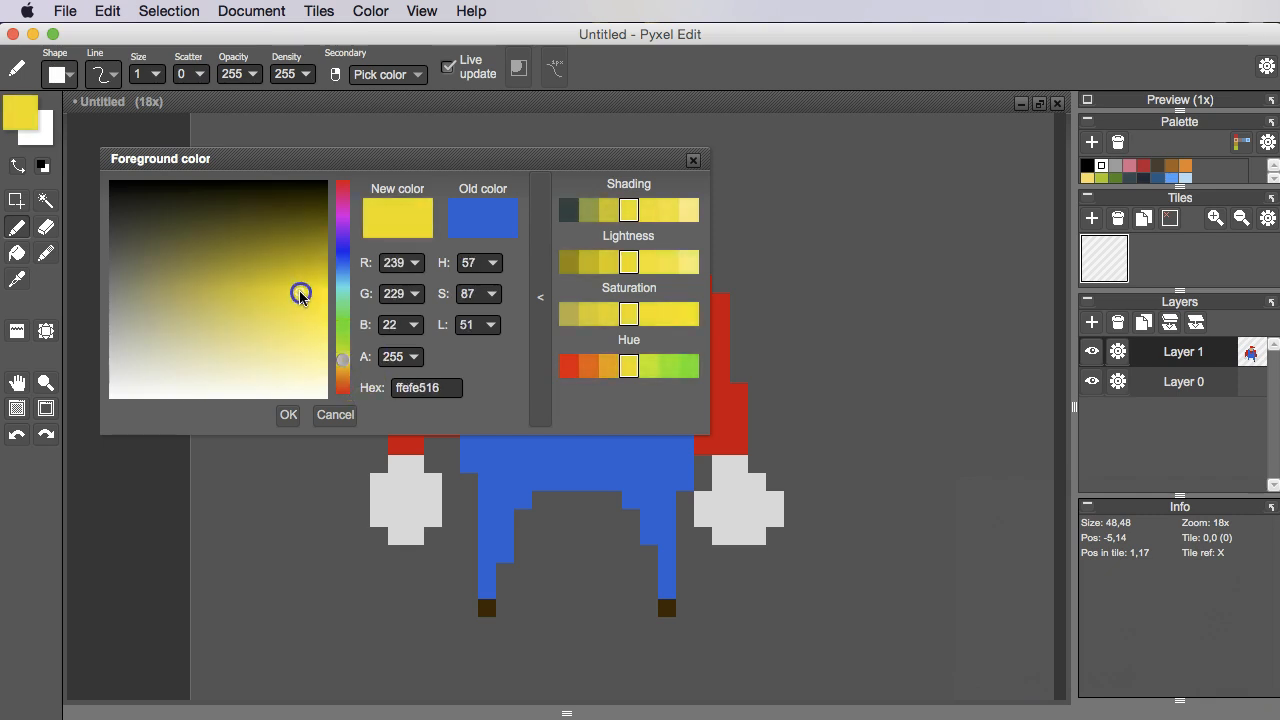
{"action": "left_click", "coordinate": [693, 161]}
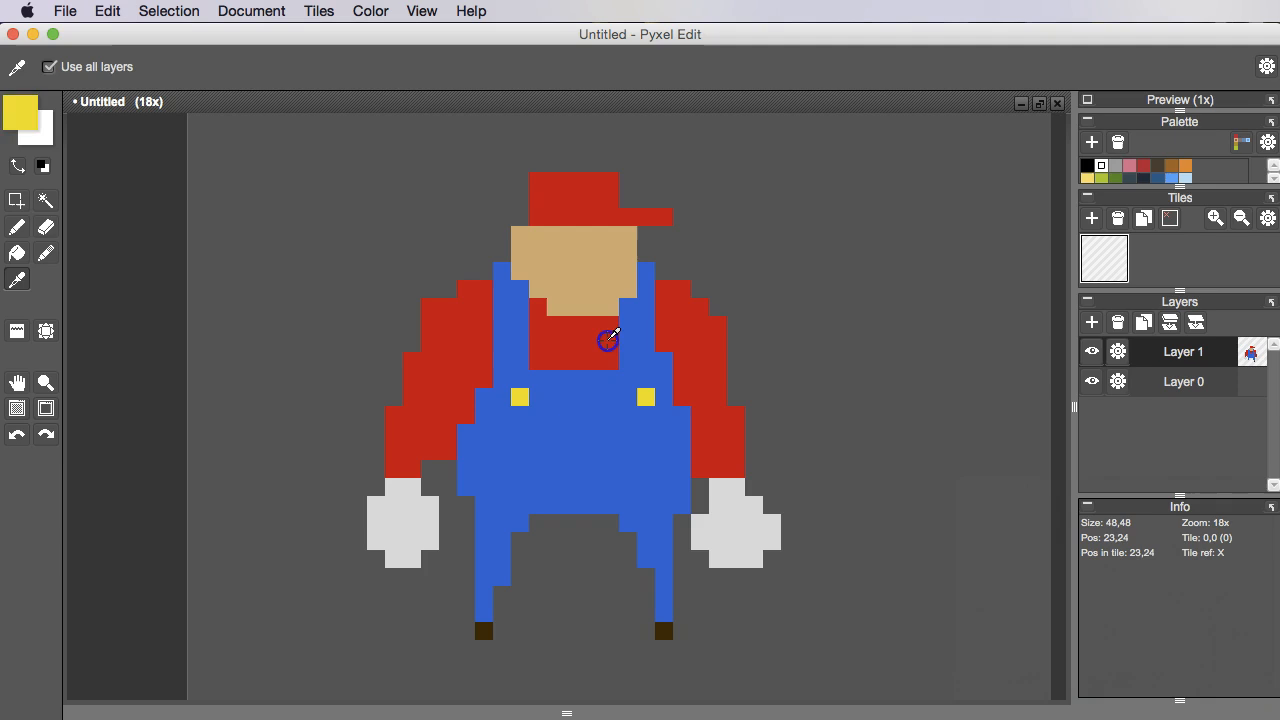
Sample the shirt's red and try retouching the edge between the right strap and sleeve.
{"action": "left_click", "coordinate": [607, 341], "text": "alt"}
{"action": "scroll", "coordinate": [650, 385], "scroll_direction": "down", "scroll_amount": 2}
{"action": "scroll", "coordinate": [660, 390], "scroll_direction": "up", "scroll_amount": 2}
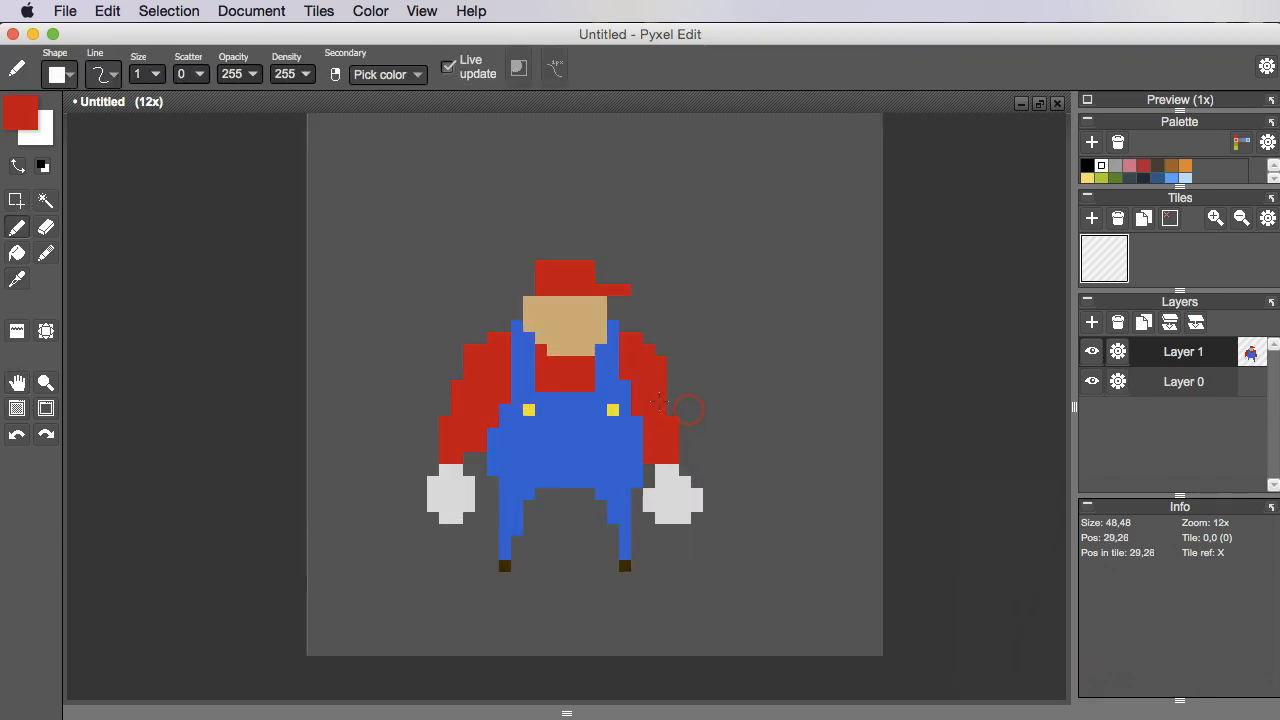
{"action": "left_click", "coordinate": [617, 391]}
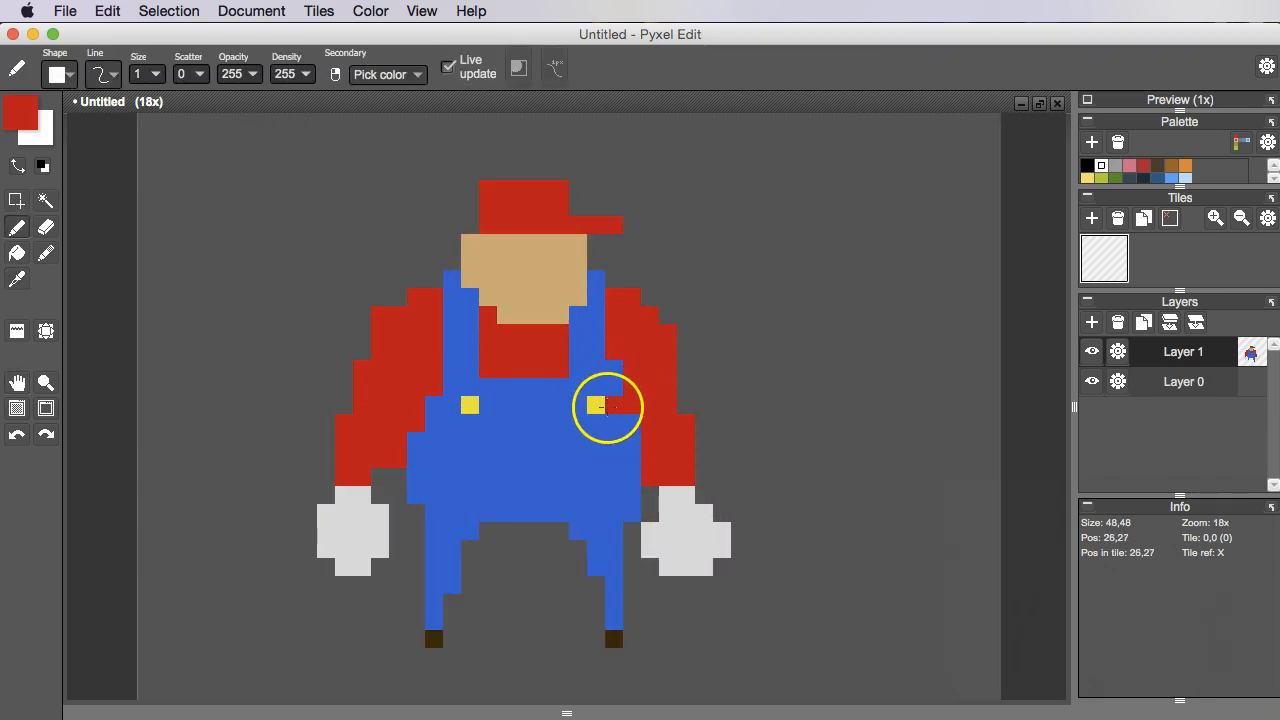
{"action": "scroll", "coordinate": [660, 373], "scroll_direction": "down", "scroll_amount": 1}
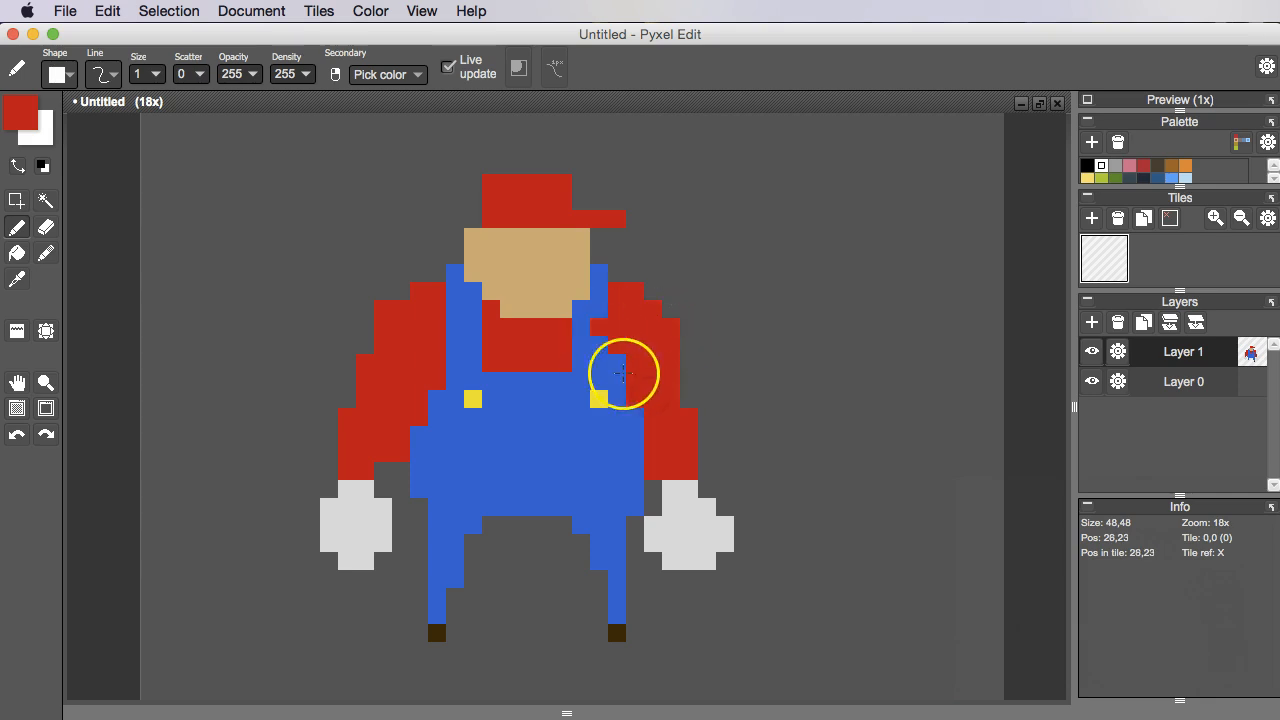
{"action": "key", "text": "space"}
{"action": "left_click_drag", "start_coordinate": [549, 360], "coordinate": [551, 366]}
{"action": "key", "text": "space"}
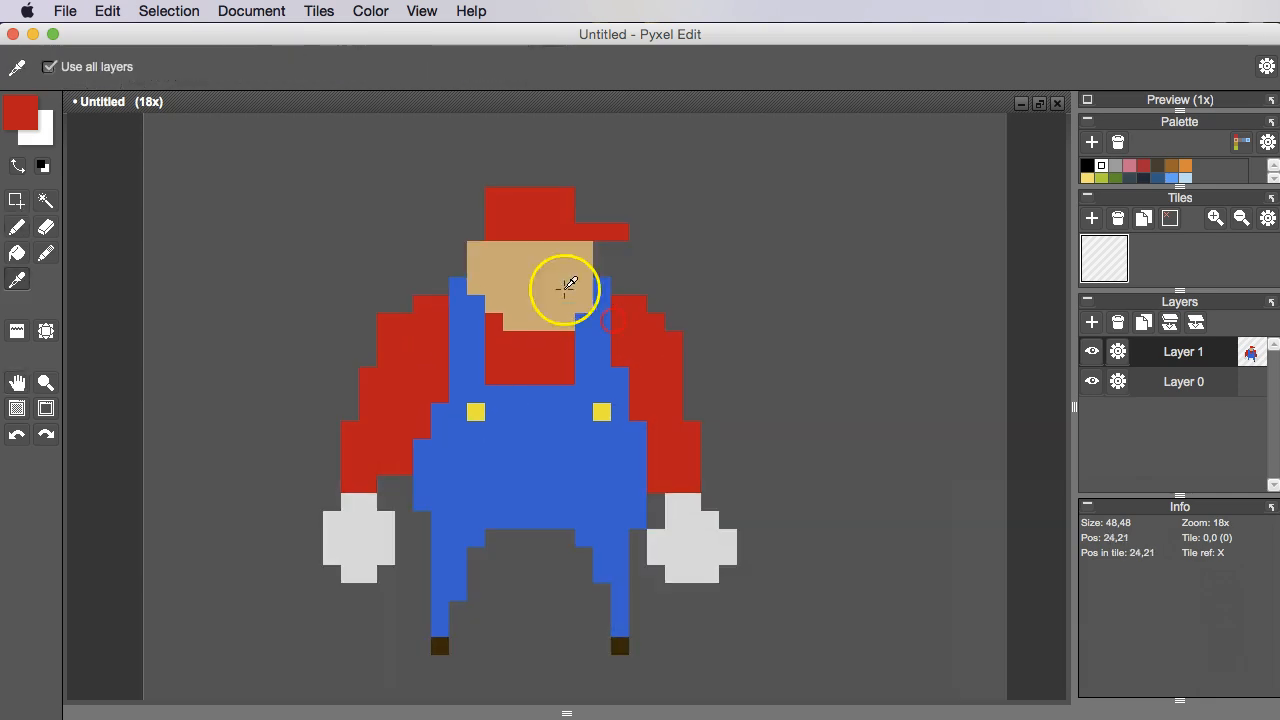
Sample the shoe's dark brown and paint a mouth with upturned corners across the lower face, cleaning up the extra pixel with the face's tan.
{"action": "left_click", "coordinate": [530, 276], "text": "alt"}
{"action": "left_click", "coordinate": [600, 270]}
{"action": "key", "text": "space"}
{"action": "left_click_drag", "start_coordinate": [586, 314], "coordinate": [596, 333]}
{"action": "right_click", "coordinate": [550, 308]}
{"action": "key", "text": "alt"}
{"action": "left_click", "coordinate": [505, 306]}
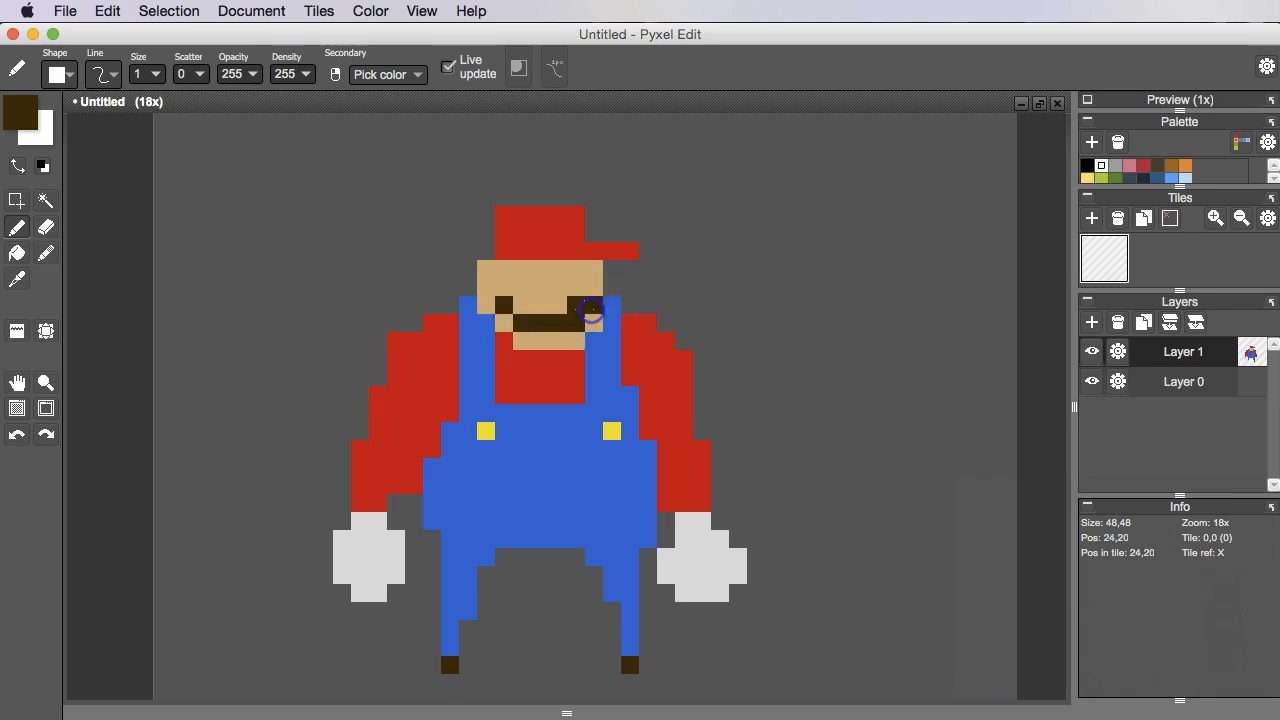
{"action": "left_click", "coordinate": [551, 294], "text": "alt"}
{"action": "left_click", "coordinate": [576, 304]}
Sample the mouth's dark brown and paint two single-pixel eyes just below the cap.
{"action": "key", "text": "alt"}
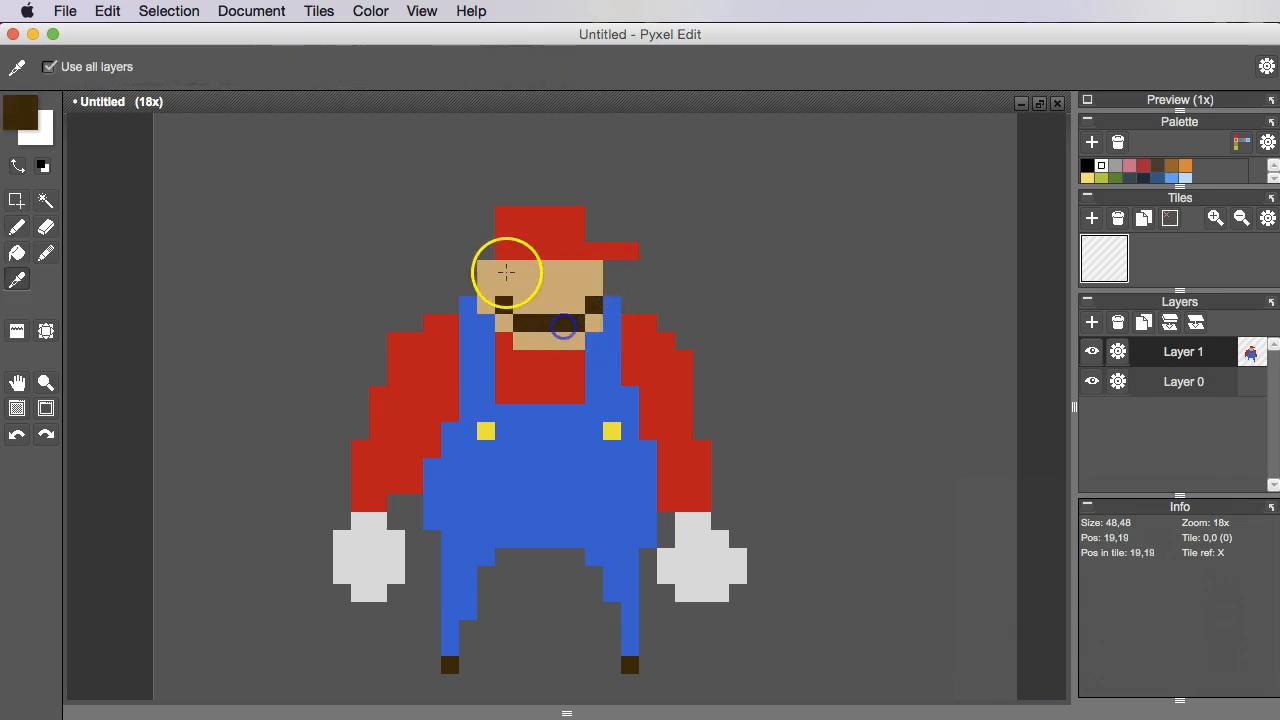
{"action": "left_click", "coordinate": [536, 271]}
{"action": "left_click", "coordinate": [575, 272]}
{"action": "scroll", "coordinate": [676, 394], "scroll_direction": "down", "scroll_amount": 5}
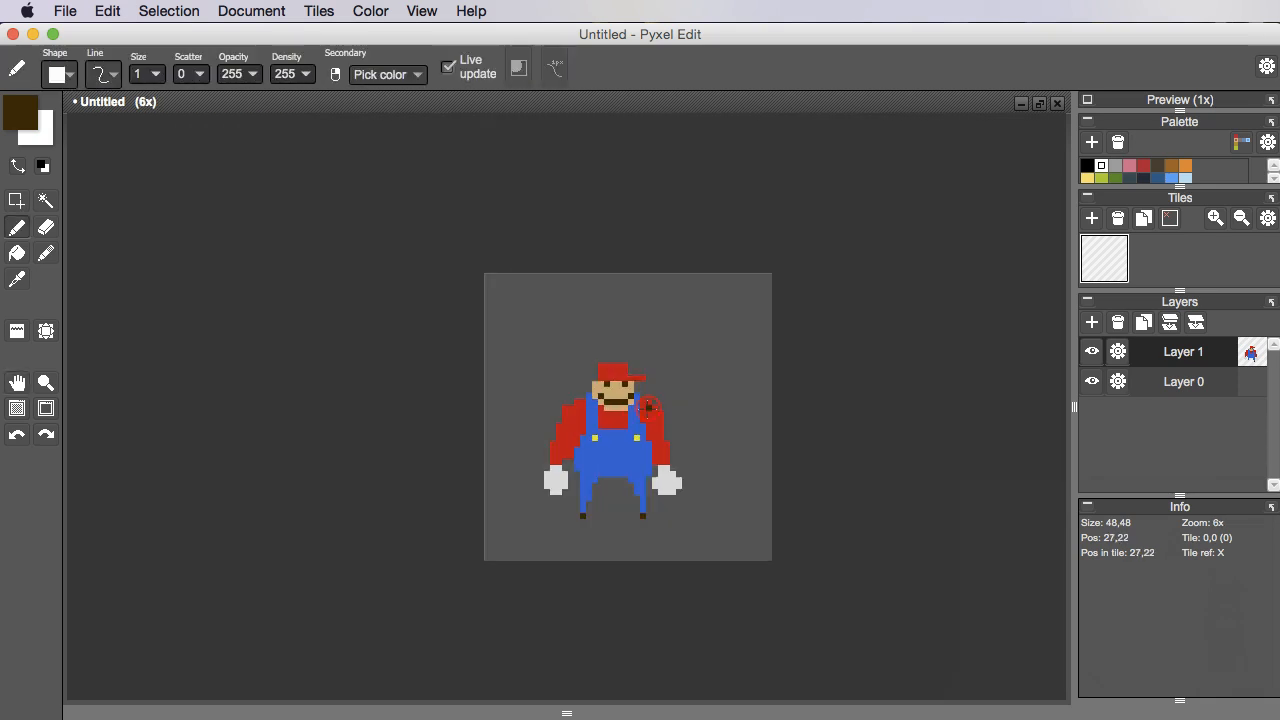
Sample the face's tan, choose its darker shade ffa18662 as the foreground colour and repaint both eyes with it.
{"action": "scroll", "coordinate": [649, 408], "scroll_direction": "up", "scroll_amount": 7}
{"action": "mouse_move", "coordinate": [729, 434]}
{"action": "left_mouse_down"}
{"action": "mouse_move", "coordinate": [731, 446]}
{"action": "mouse_move", "coordinate": [677, 404]}
{"action": "left_mouse_up"}
{"action": "key", "text": "alt"}
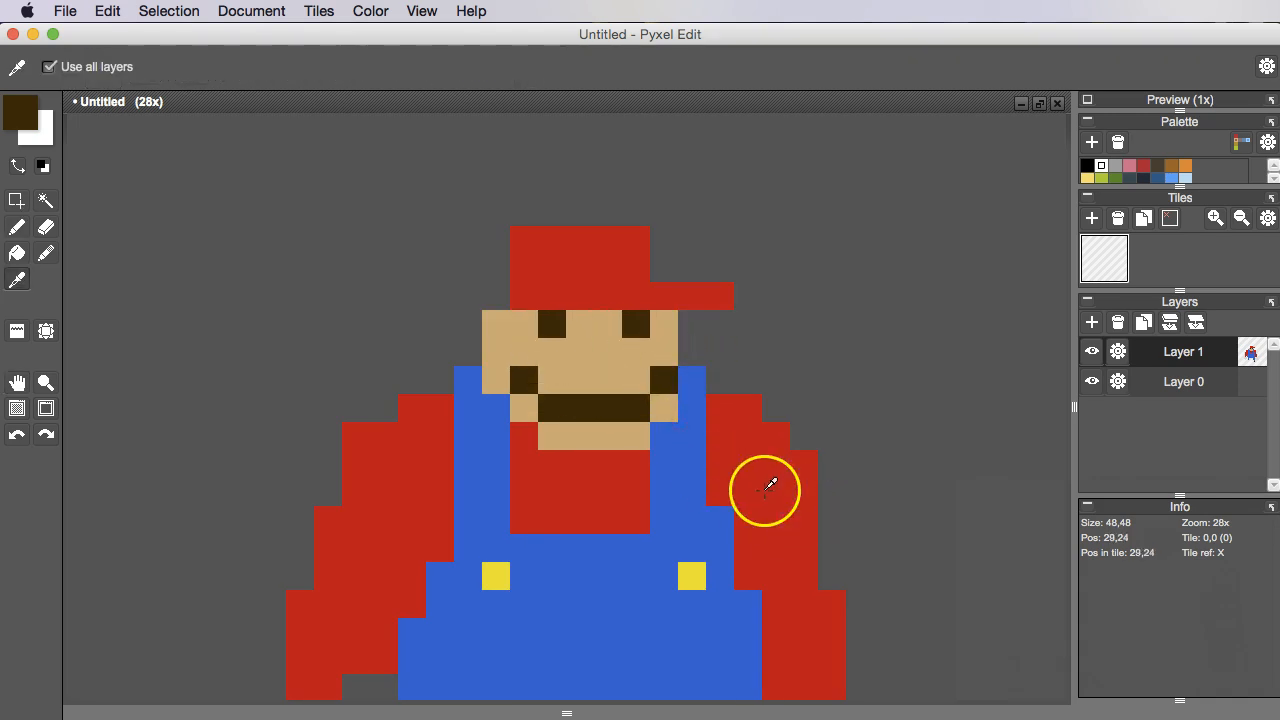
{"action": "left_click", "coordinate": [630, 385]}
{"action": "left_click", "coordinate": [22, 116]}
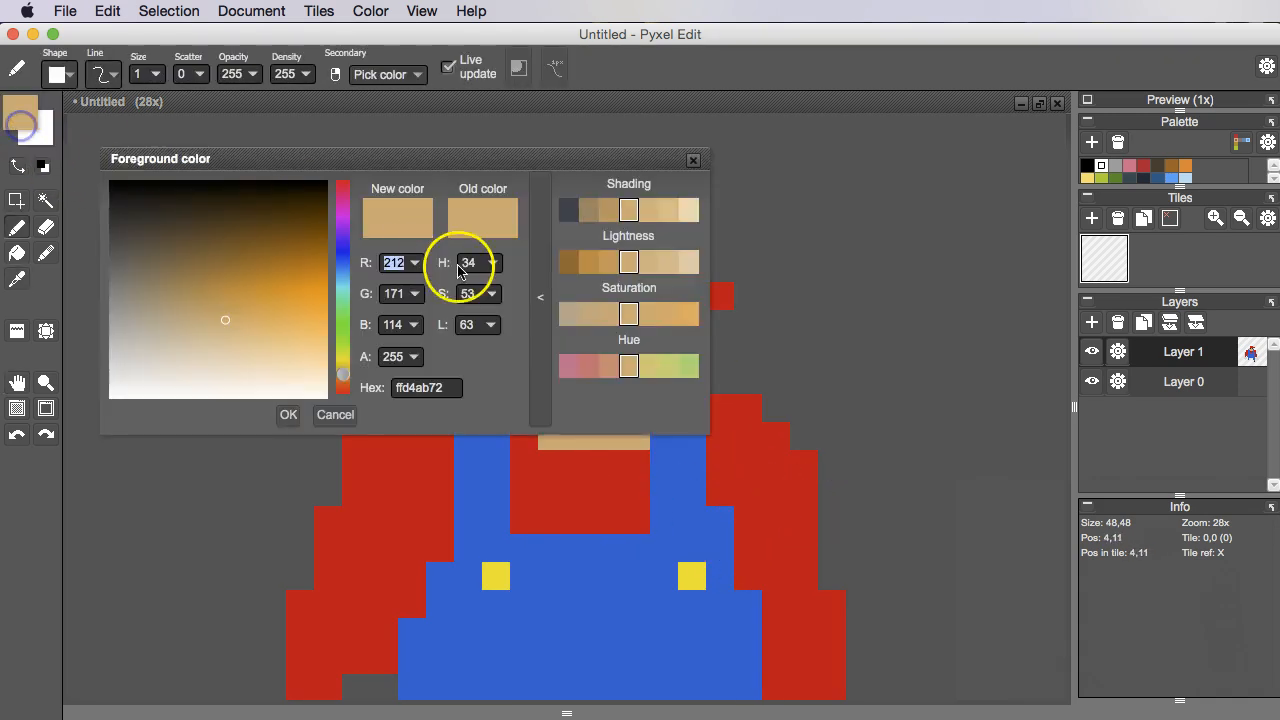
{"action": "left_click", "coordinate": [610, 211]}
{"action": "scroll", "coordinate": [749, 451], "scroll_direction": "up", "scroll_amount": 3}
{"action": "scroll", "coordinate": [749, 451], "scroll_direction": "left", "scroll_amount": 5}
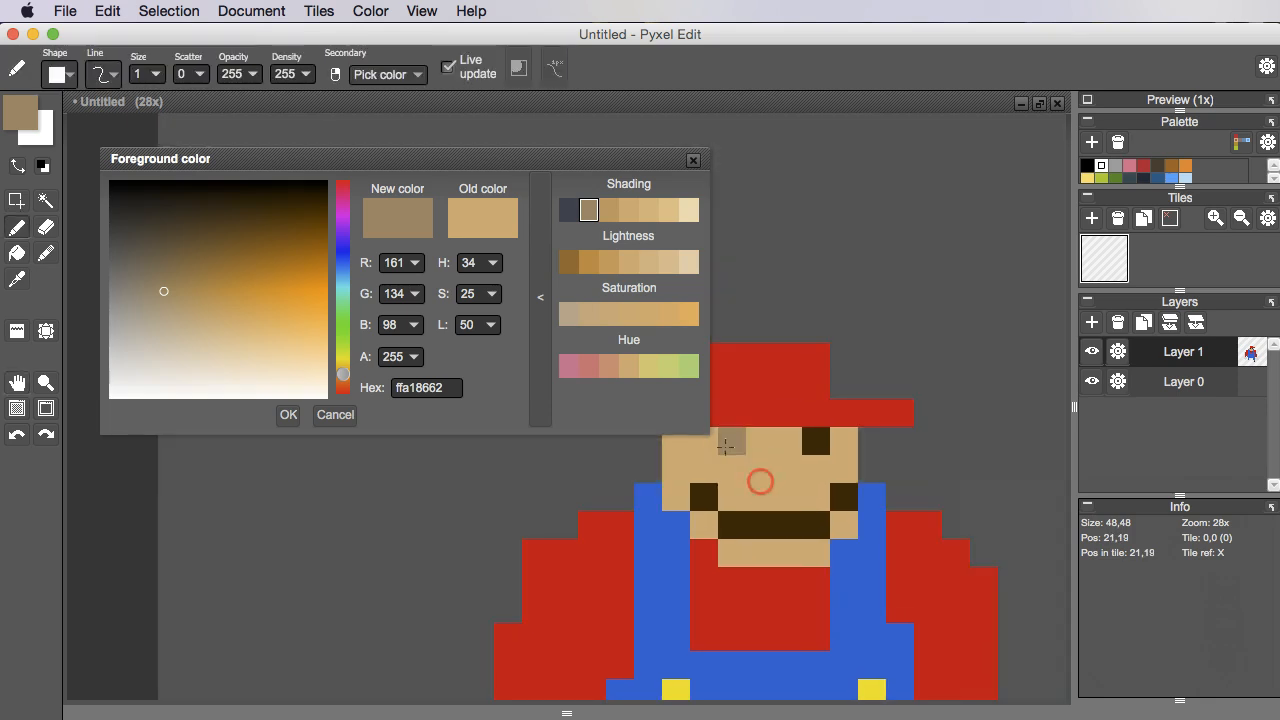
{"action": "left_click", "coordinate": [728, 444]}
{"action": "left_click_drag", "start_coordinate": [817, 489], "coordinate": [794, 494]}
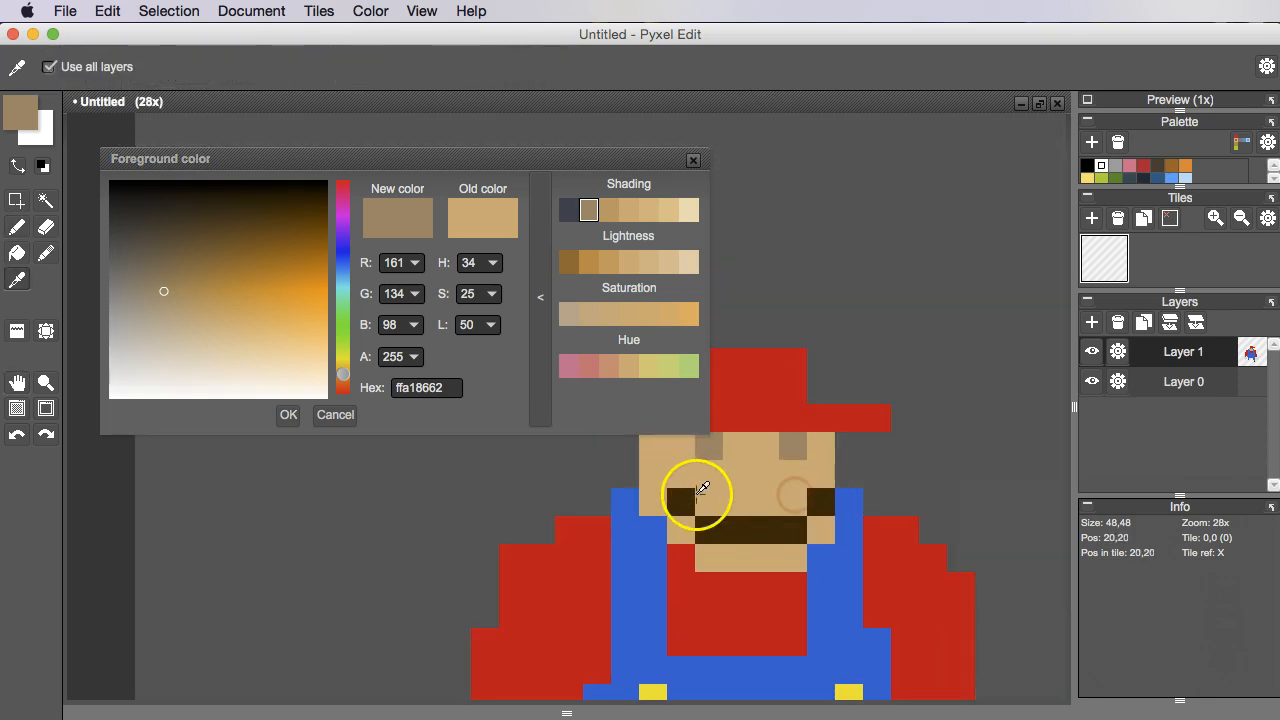
Sample the mouth's dark brown ff3a2404 and paint a thick beard across the lower face, starting its left sideburn.
{"action": "left_click", "coordinate": [686, 498], "text": "alt"}
{"action": "left_click", "coordinate": [711, 504]}
{"action": "mouse_move", "coordinate": [711, 504]}
{"action": "left_mouse_down"}
{"action": "mouse_move", "coordinate": [803, 506]}
{"action": "mouse_move", "coordinate": [745, 499]}
{"action": "mouse_move", "coordinate": [760, 512]}
{"action": "mouse_move", "coordinate": [731, 515]}
{"action": "mouse_move", "coordinate": [729, 537]}
{"action": "mouse_move", "coordinate": [698, 486]}
{"action": "mouse_move", "coordinate": [744, 461]}
{"action": "left_mouse_up"}
{"action": "scroll", "coordinate": [731, 517], "scroll_direction": "right", "scroll_amount": 2}
{"action": "scroll", "coordinate": [731, 517], "scroll_direction": "up", "scroll_amount": 1}
{"action": "left_click", "coordinate": [700, 486], "text": "alt"}
{"action": "left_click", "coordinate": [666, 491], "text": "alt"}
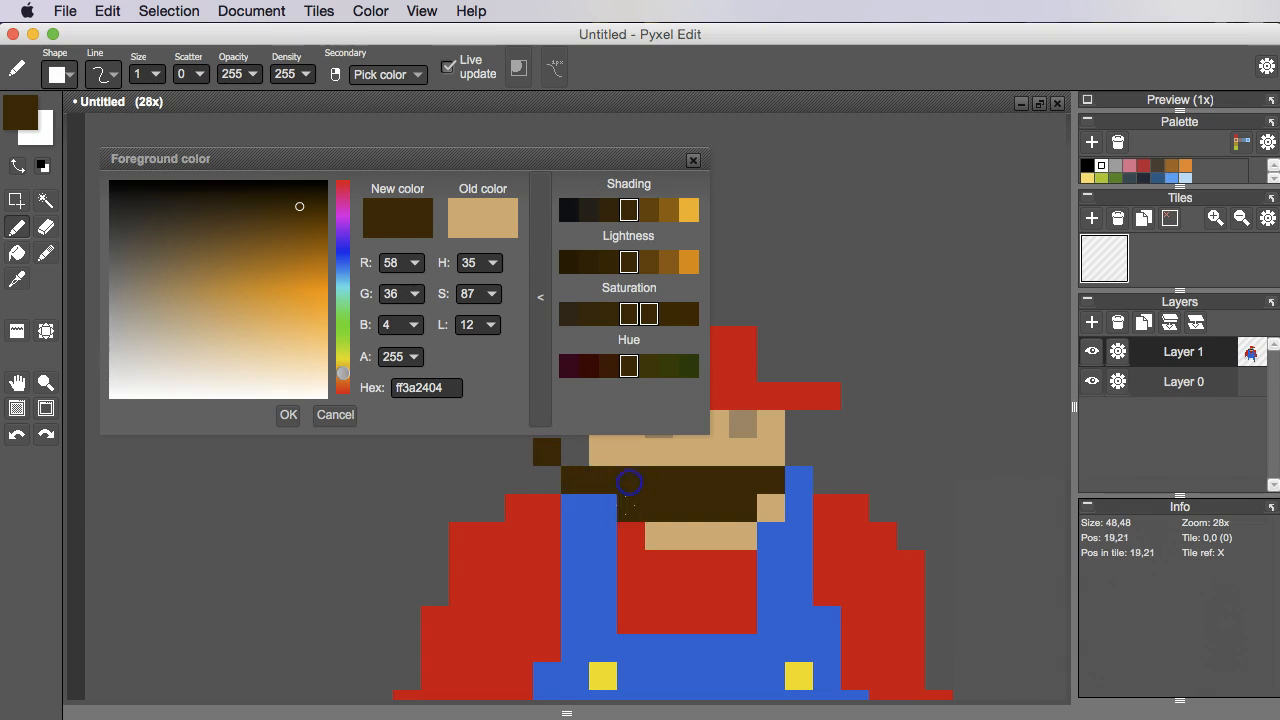
{"action": "scroll", "coordinate": [760, 505], "scroll_direction": "down", "scroll_amount": 5}
{"action": "scroll", "coordinate": [740, 512], "scroll_direction": "up", "scroll_amount": 4}
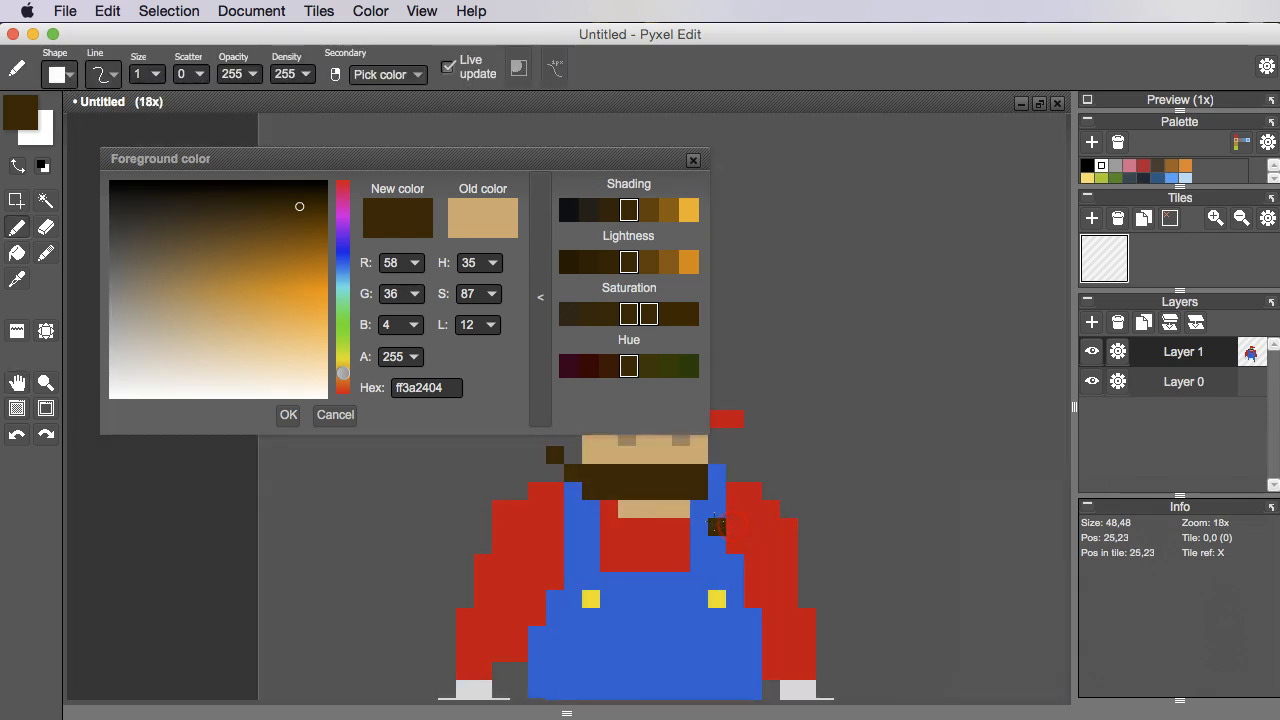
Undo the stray pen stroke and extend the beard over the chin, with a two-pixel upturned tip on each side.
{"action": "key", "text": "super+z"}
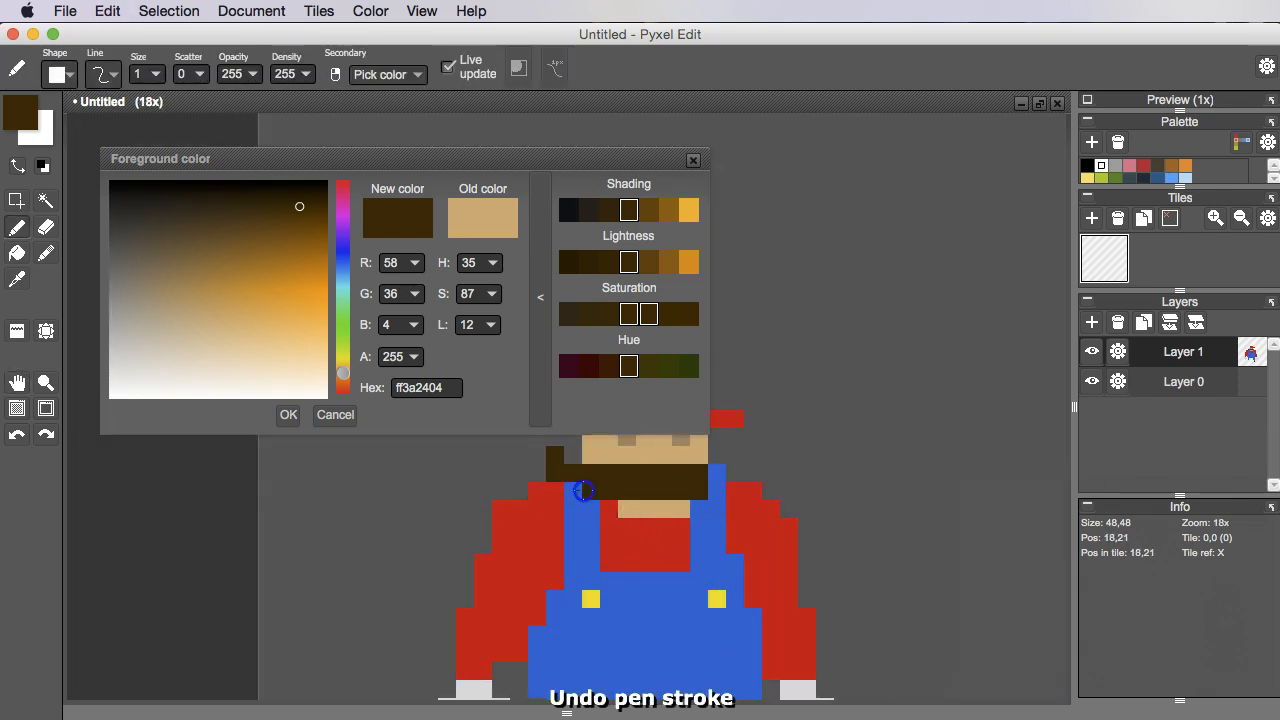
{"action": "scroll", "coordinate": [748, 510], "scroll_direction": "down", "scroll_amount": 3}
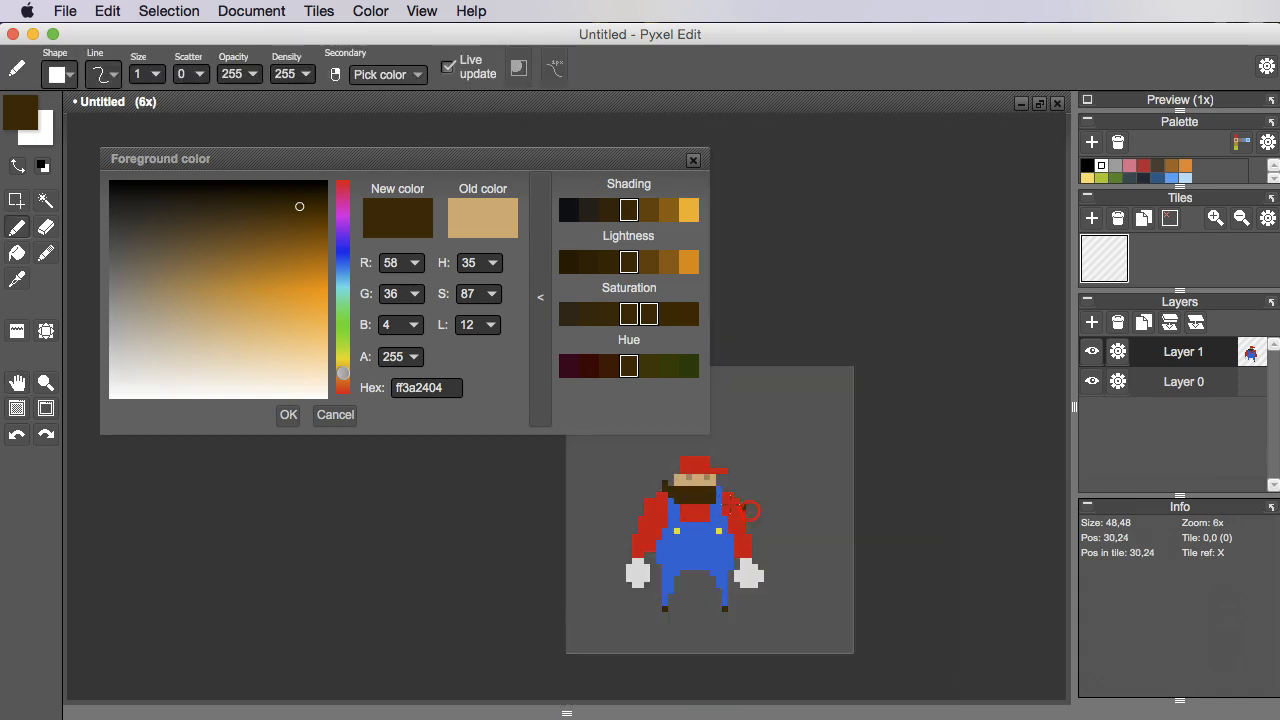
{"action": "scroll", "coordinate": [748, 510], "scroll_direction": "up", "scroll_amount": 4}
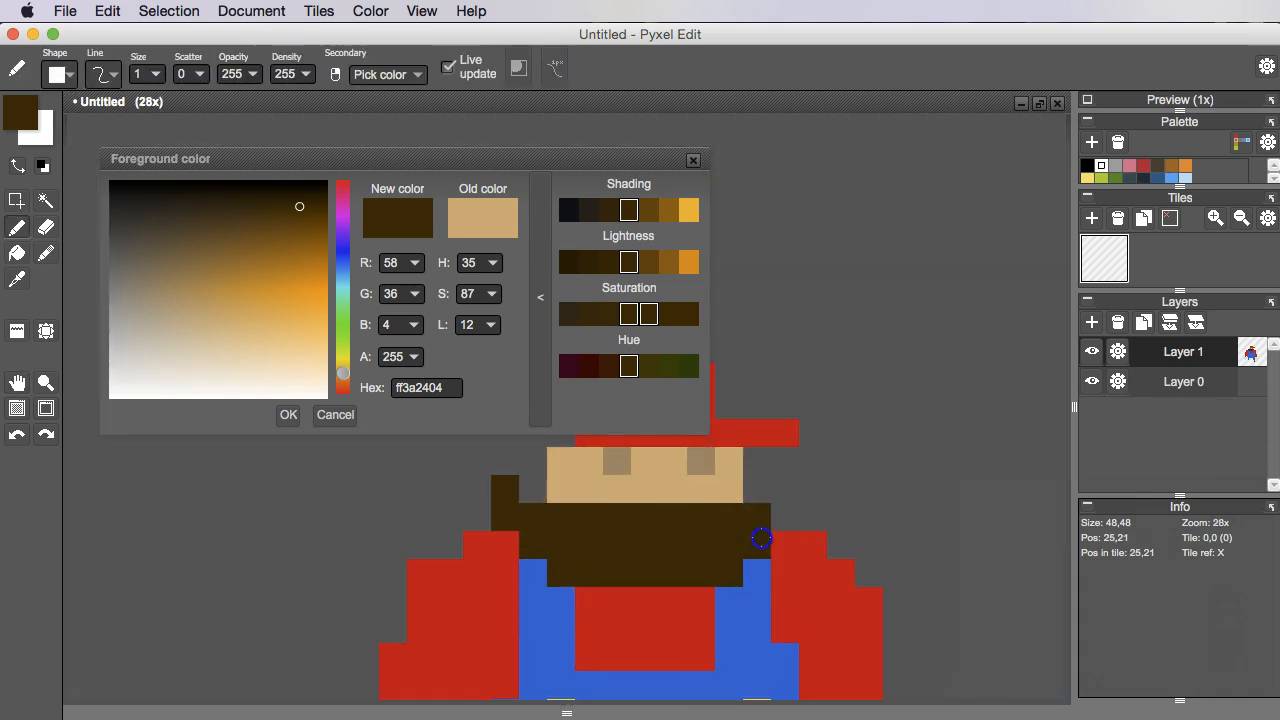
{"action": "scroll", "coordinate": [814, 518], "scroll_direction": "down", "scroll_amount": 3}
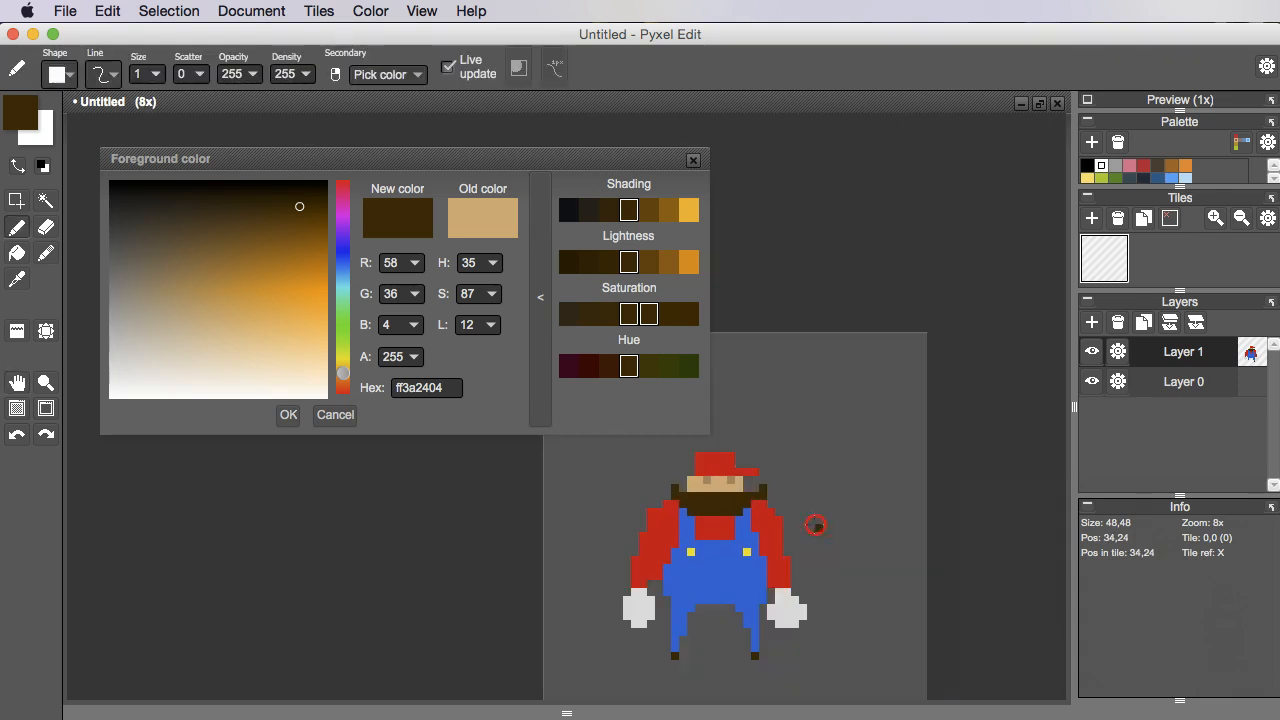
{"action": "scroll", "coordinate": [817, 526], "scroll_direction": "up", "scroll_amount": 2}
{"action": "key", "text": "super+z"}
{"action": "left_click", "coordinate": [756, 466]}
{"action": "scroll", "coordinate": [918, 502], "scroll_direction": "down", "scroll_amount": 3}
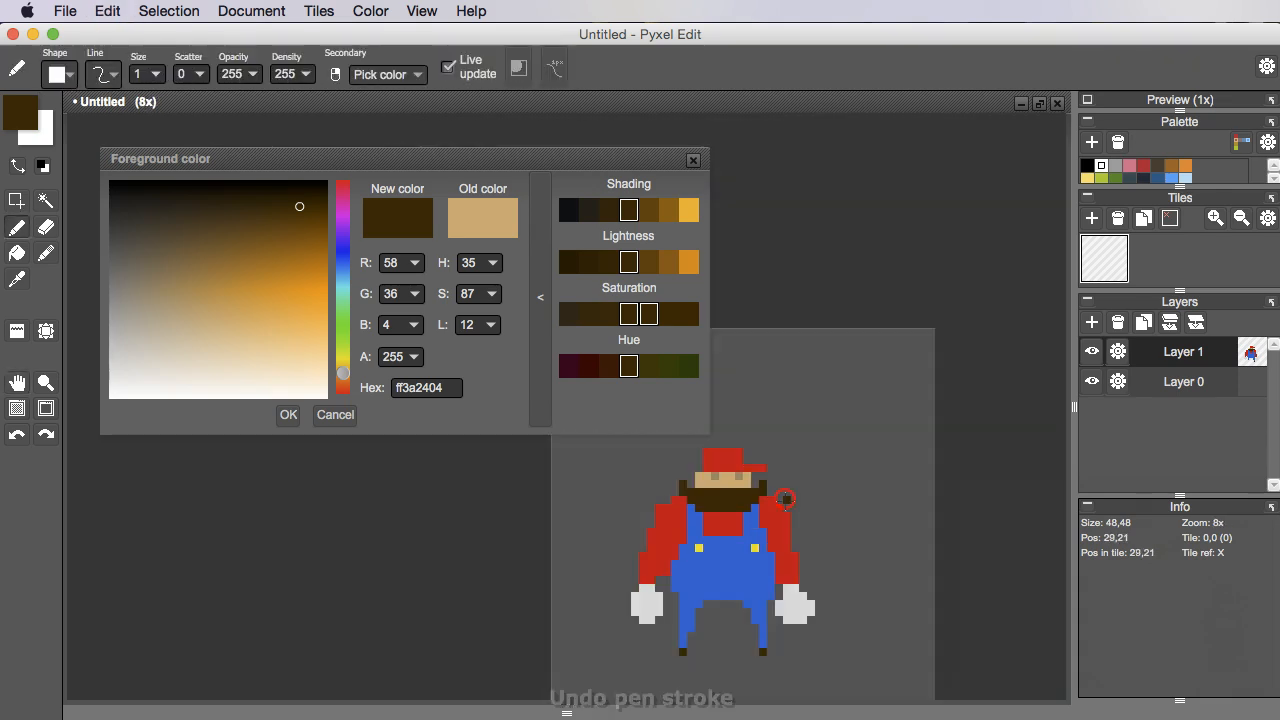
Sample the face's tan and paint a three-pixel-wide nose into the beard's top row, then close the colour dialog.
{"action": "scroll", "coordinate": [843, 492], "scroll_direction": "up", "scroll_amount": 4}
{"action": "right_click", "coordinate": [704, 462]}
{"action": "left_click", "coordinate": [714, 495]}
{"action": "scroll", "coordinate": [770, 491], "scroll_direction": "down", "scroll_amount": 4}
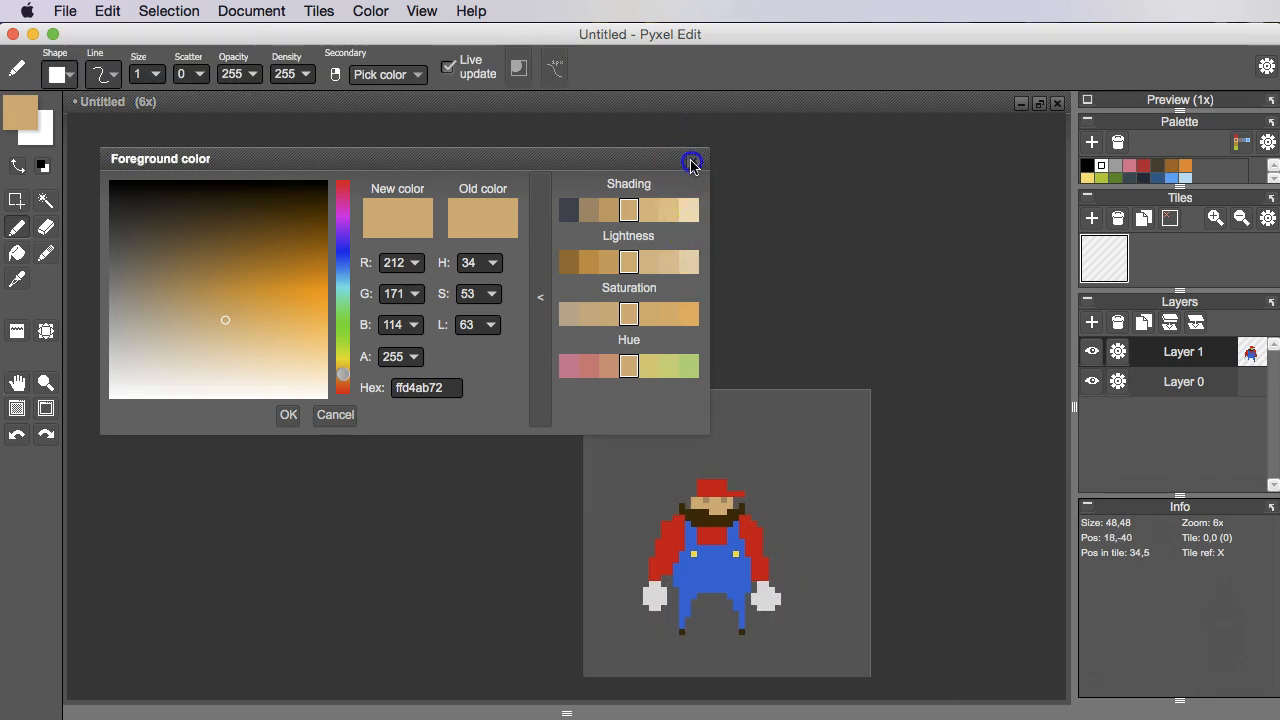
{"action": "left_click", "coordinate": [694, 158]}
Sample the eye colour, darken it to ff695438 and repaint both eyes with it.
{"action": "scroll", "coordinate": [737, 505], "scroll_direction": "up", "scroll_amount": 4}
{"action": "key", "text": "i"}
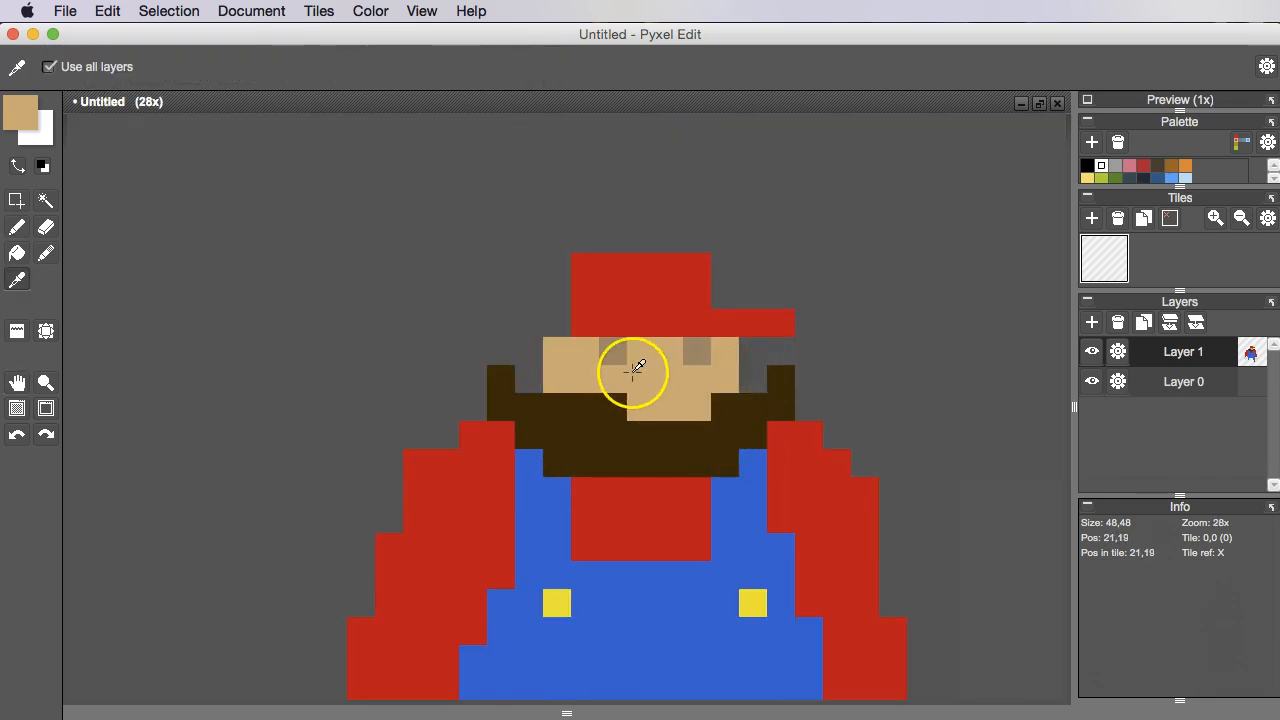
{"action": "left_click", "coordinate": [610, 350]}
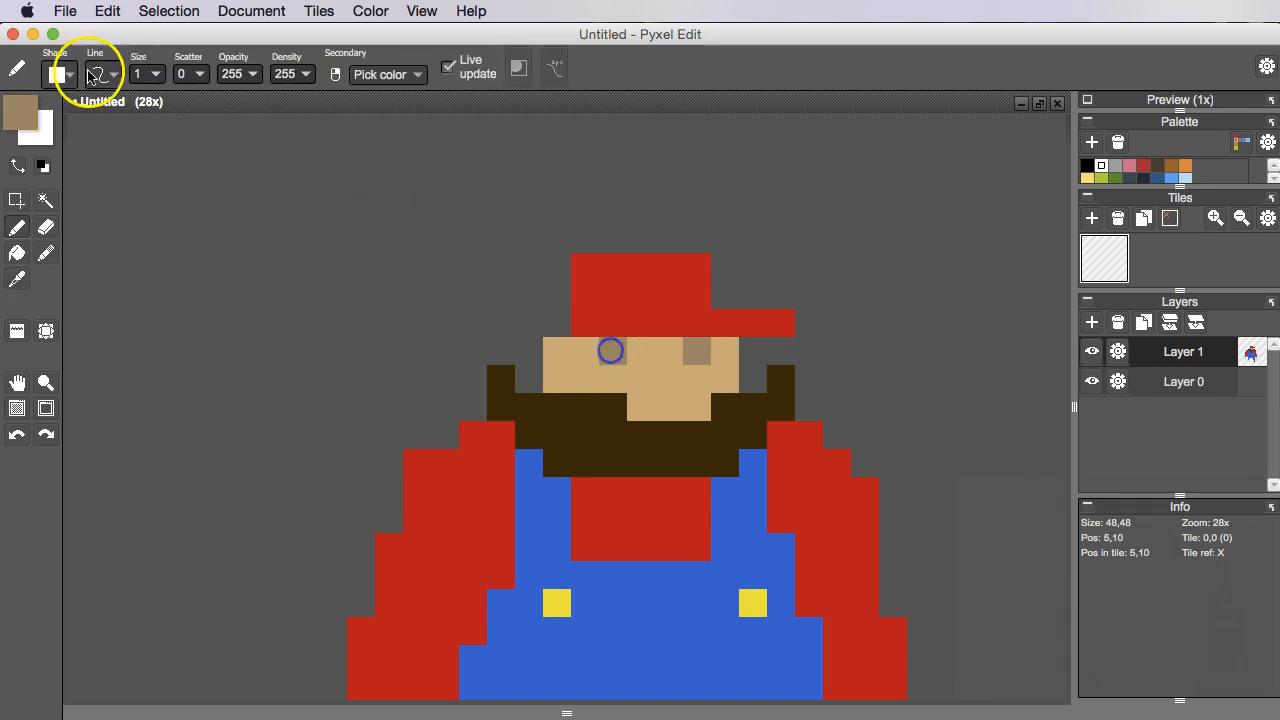
{"action": "left_click", "coordinate": [25, 110]}
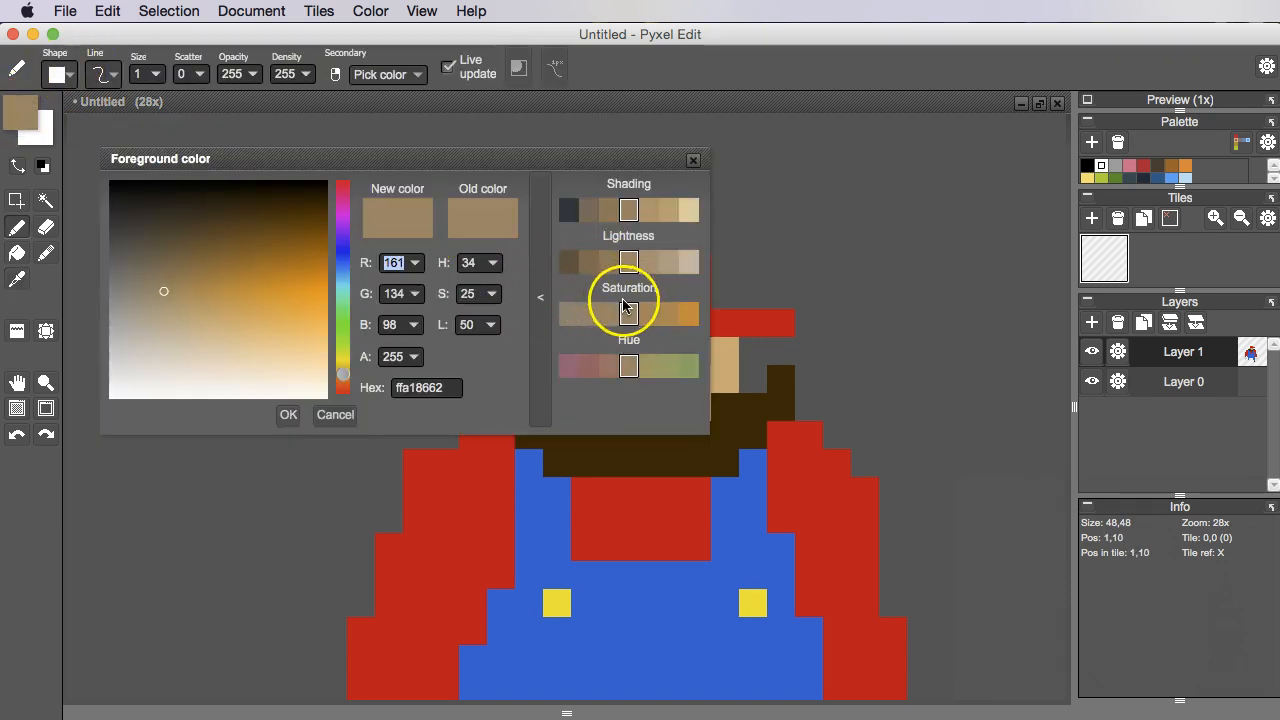
{"action": "left_click_drag", "start_coordinate": [156, 287], "coordinate": [176, 250]}
{"action": "scroll", "coordinate": [787, 457], "scroll_direction": "left", "scroll_amount": 1}
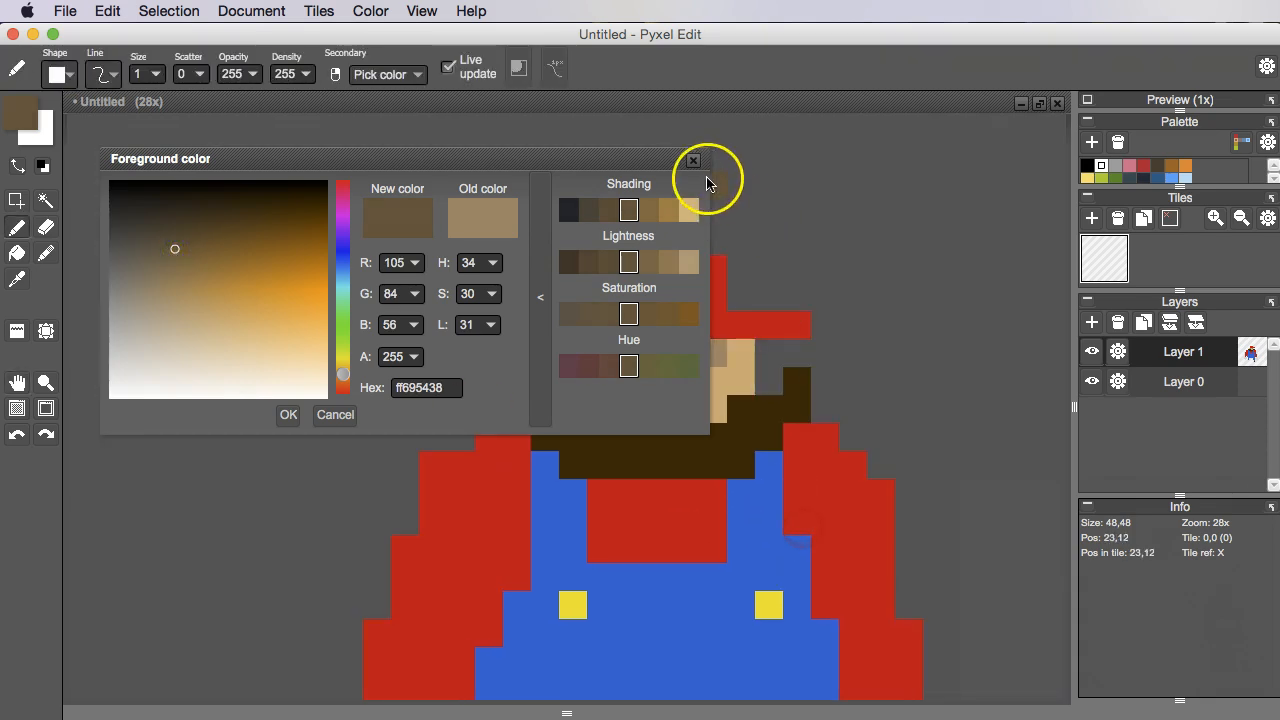
{"action": "left_click", "coordinate": [700, 163]}
{"action": "left_click", "coordinate": [620, 355]}
{"action": "left_click", "coordinate": [738, 352]}
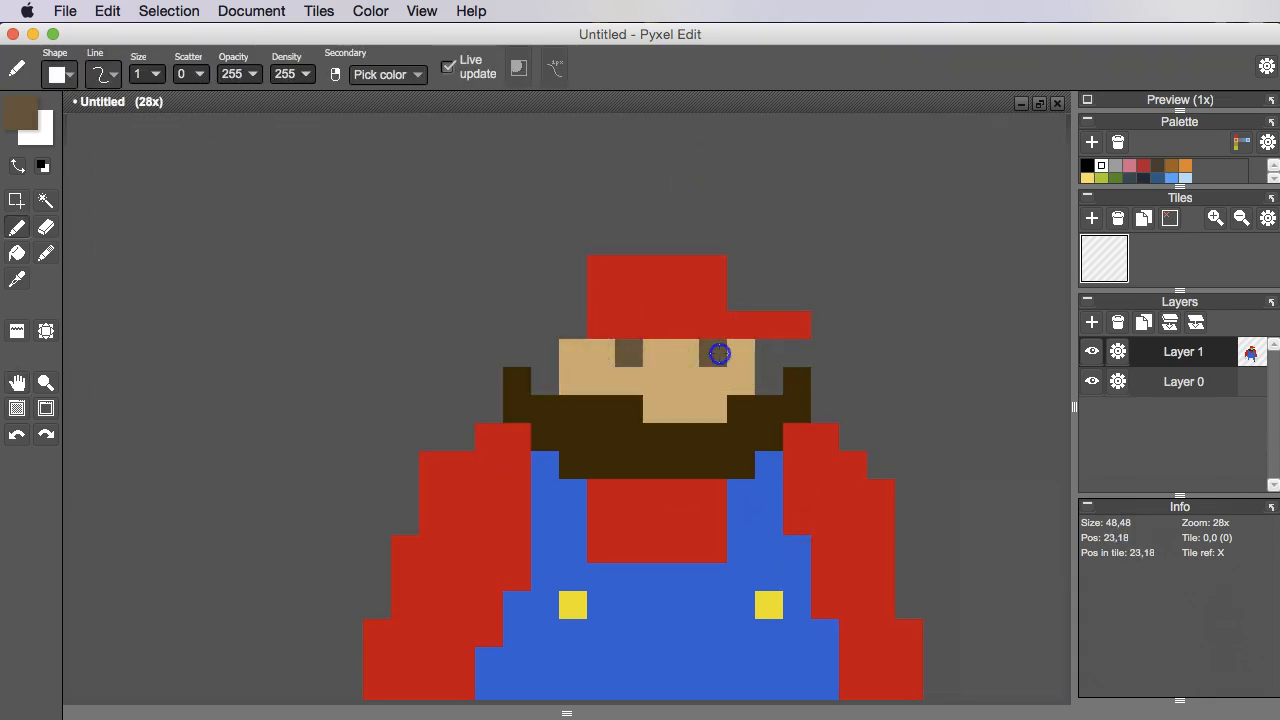
{"action": "scroll", "coordinate": [760, 390], "scroll_direction": "down", "scroll_amount": 4}
{"action": "scroll", "coordinate": [714, 380], "scroll_direction": "up", "scroll_amount": 3}
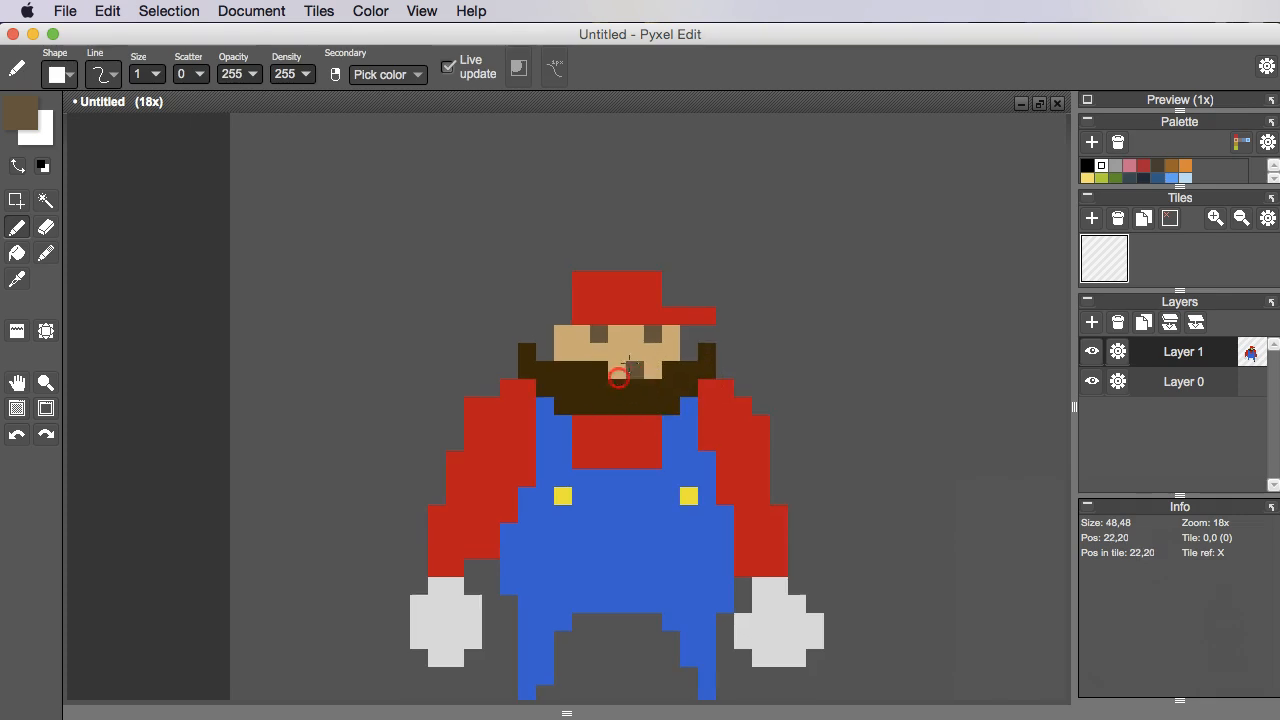
Sample the beard's brown, choose the next lighter shade and try repainting the right side of the beard with it.
{"action": "scroll", "coordinate": [650, 388], "scroll_direction": "up", "scroll_amount": 2}
{"action": "scroll", "coordinate": [679, 378], "scroll_direction": "down", "scroll_amount": 2}
{"action": "scroll", "coordinate": [600, 370], "scroll_direction": "up", "scroll_amount": 2}
{"action": "left_click", "coordinate": [557, 363], "text": "alt"}
{"action": "left_click", "coordinate": [24, 112]}
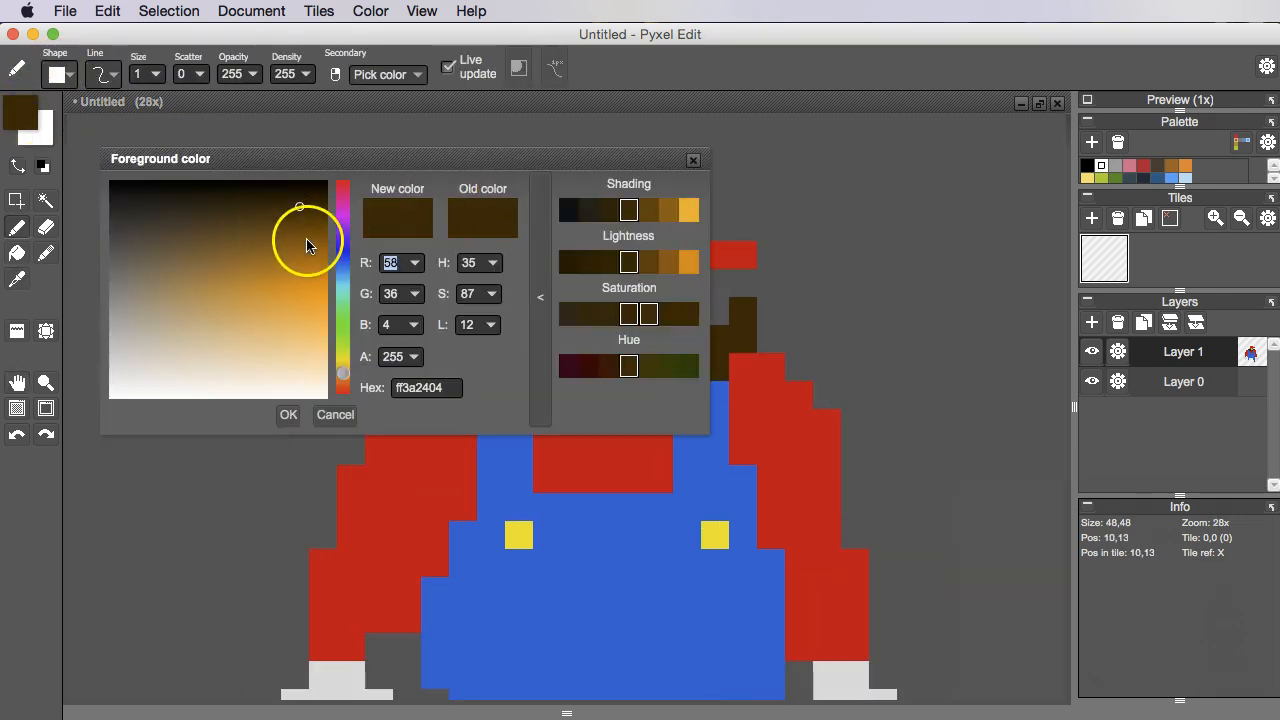
{"action": "left_click", "coordinate": [648, 212]}
{"action": "left_click", "coordinate": [694, 161]}
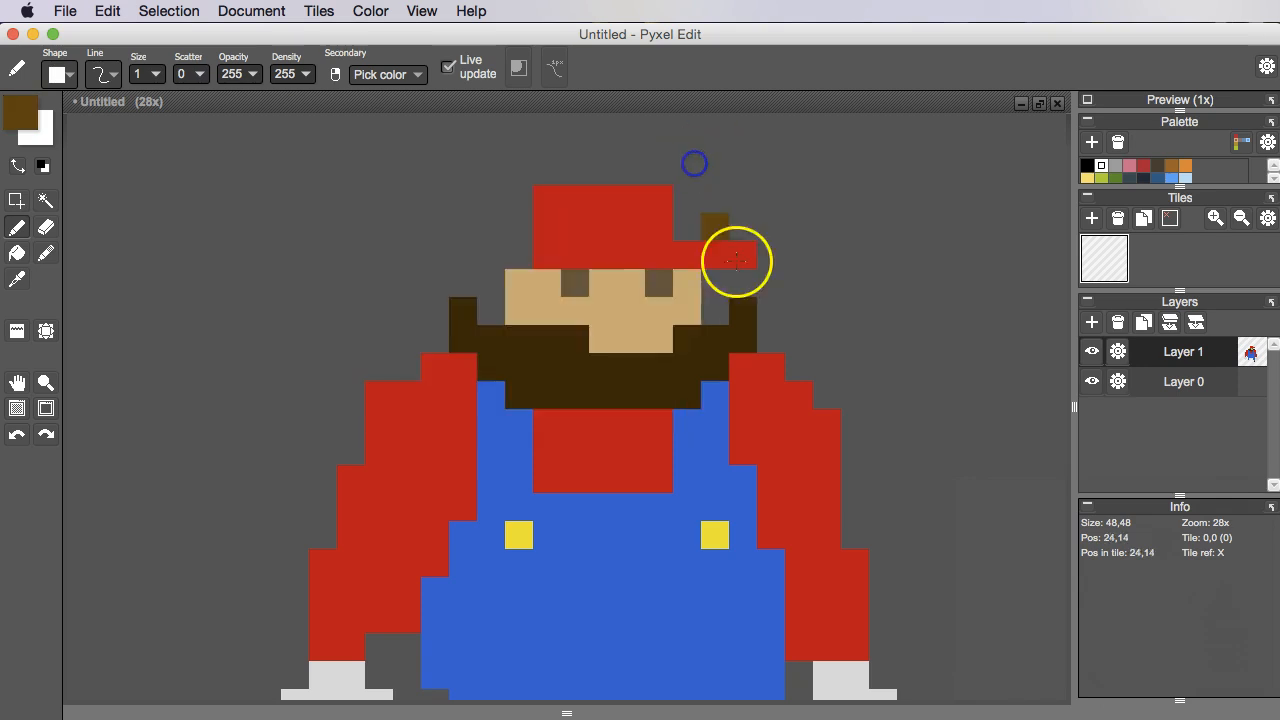
{"action": "left_click_drag", "start_coordinate": [763, 338], "coordinate": [780, 331]}
{"action": "left_click", "coordinate": [767, 305]}
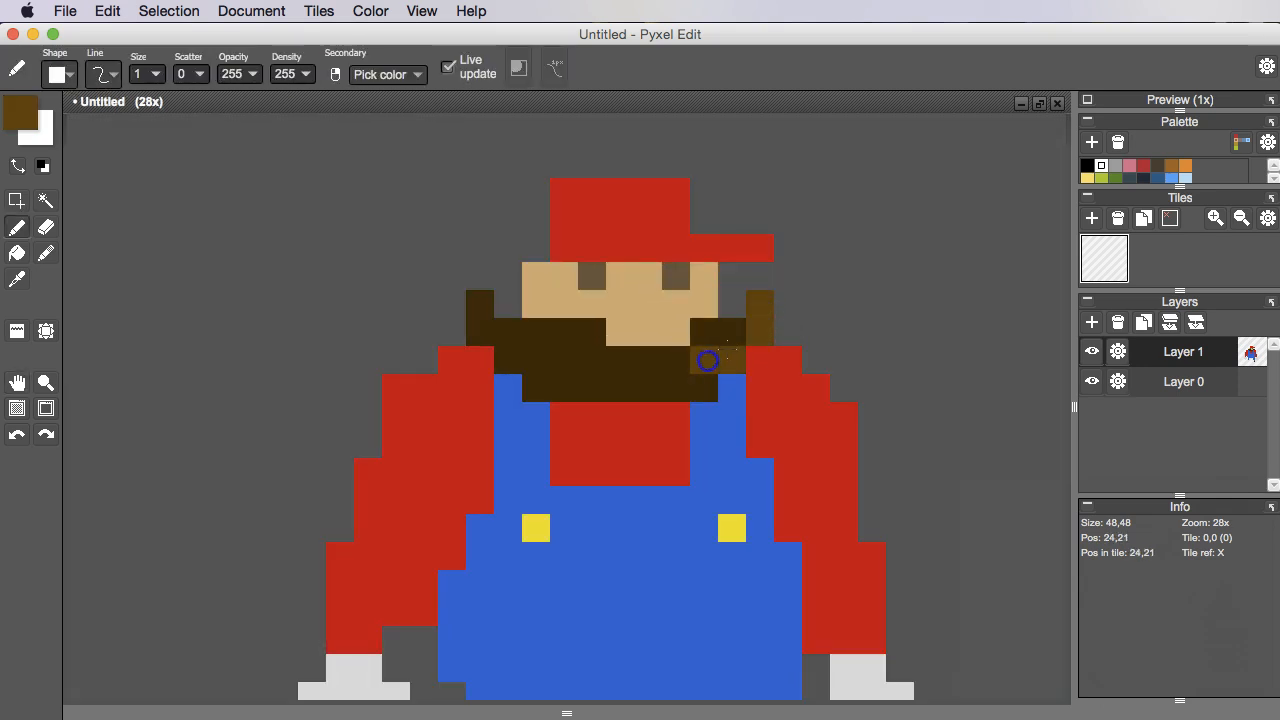
{"action": "key", "text": "super+z"}
{"action": "left_click_drag", "start_coordinate": [740, 327], "coordinate": [699, 364]}
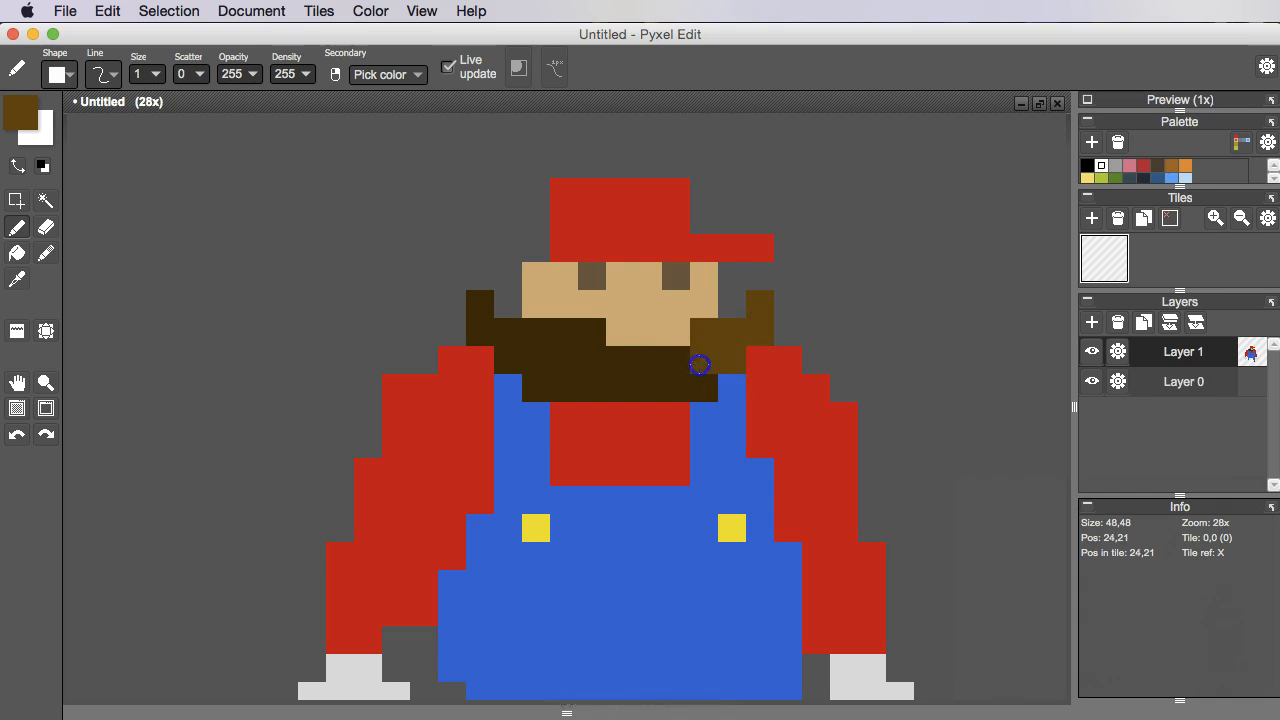
Undo the lighter brown strokes on the beard and sample its dark brown as the foreground colour again.
{"action": "scroll", "coordinate": [704, 360], "scroll_direction": "down", "scroll_amount": 5}
{"action": "left_click_drag", "start_coordinate": [808, 380], "coordinate": [792, 389]}
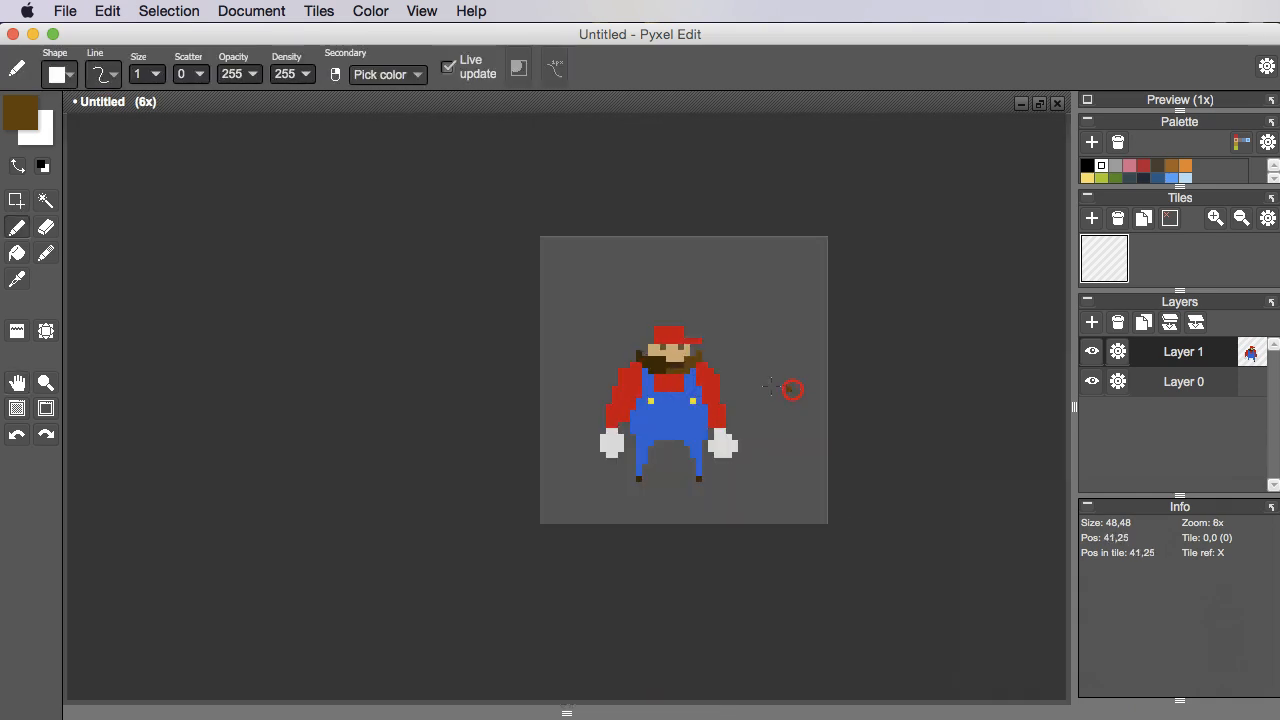
{"action": "scroll", "coordinate": [719, 369], "scroll_direction": "up", "scroll_amount": 2}
{"action": "key", "text": "super+z"}
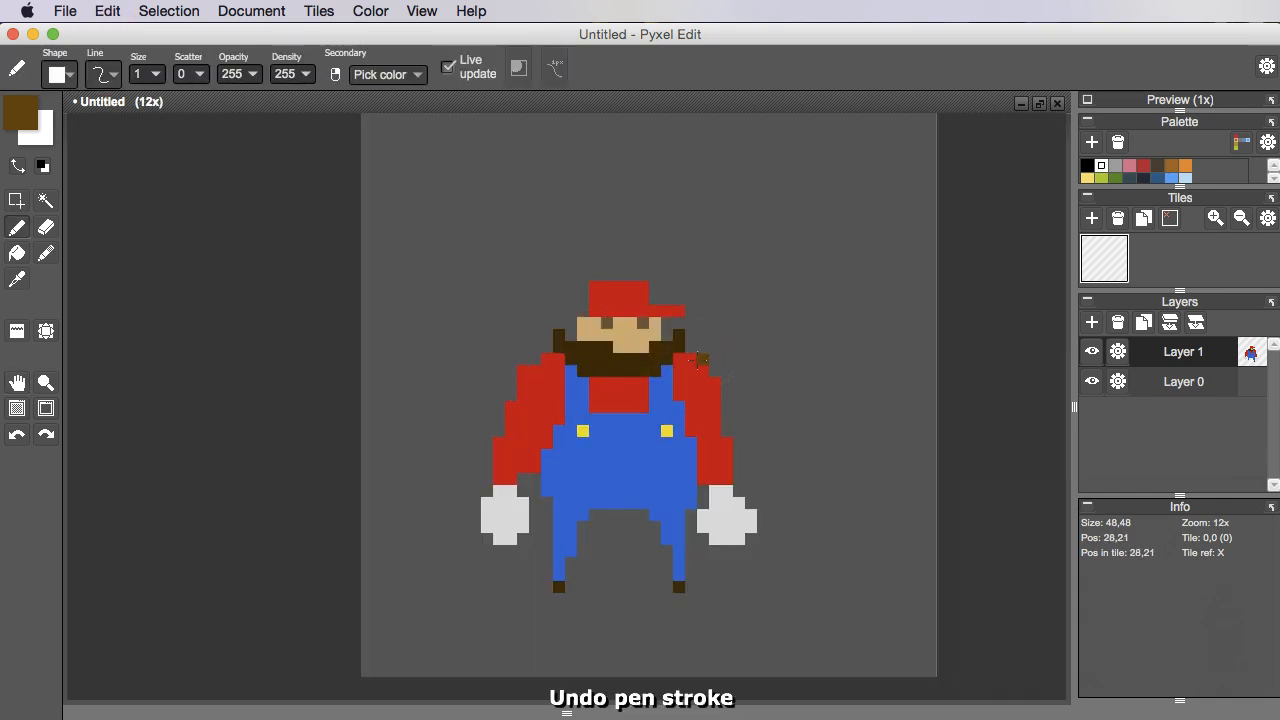
{"action": "scroll", "coordinate": [660, 360], "scroll_direction": "up", "scroll_amount": 2}
{"action": "left_click", "coordinate": [697, 353], "text": "alt"}
{"action": "left_click_drag", "start_coordinate": [723, 450], "coordinate": [688, 381]}
{"action": "scroll", "coordinate": [723, 434], "scroll_direction": "down", "scroll_amount": 1}
{"action": "left_click_drag", "start_coordinate": [747, 342], "coordinate": [744, 369]}
{"action": "scroll", "coordinate": [637, 303], "scroll_direction": "up", "scroll_amount": 1}
{"action": "left_click_drag", "start_coordinate": [619, 314], "coordinate": [671, 402]}
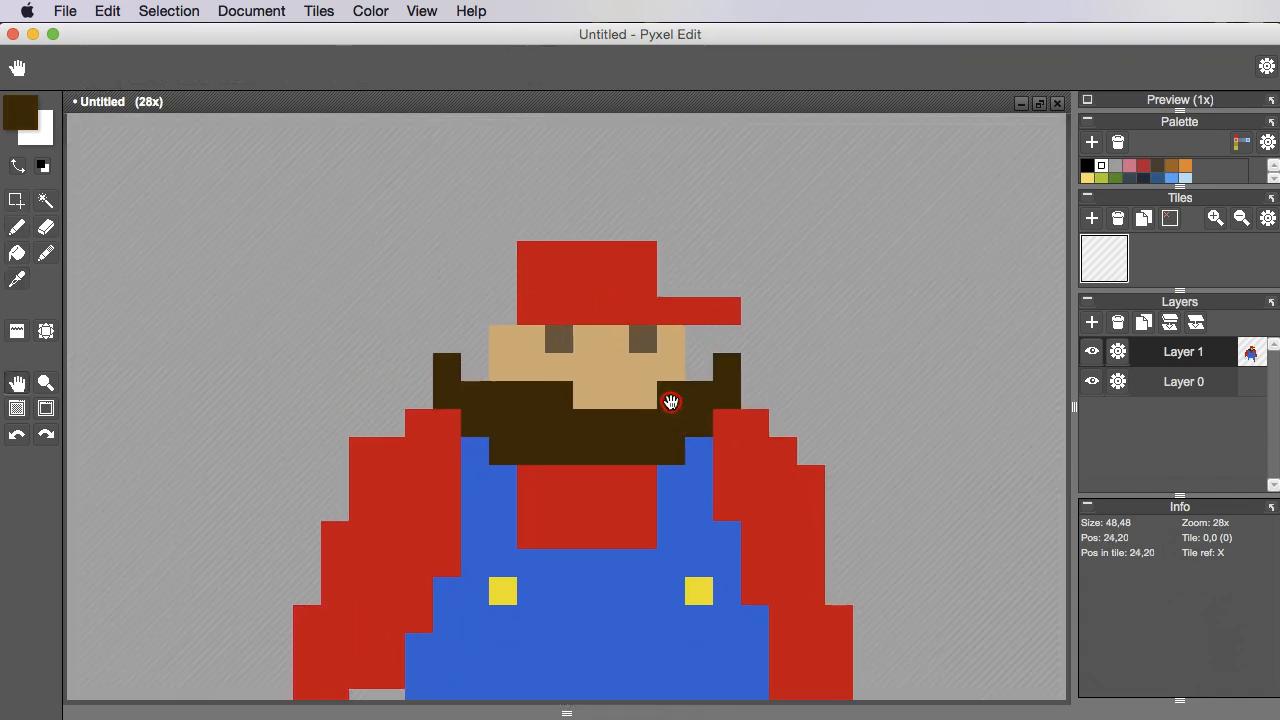
Sample the gloves' light grey and paint an L-shaped emblem patch on the front of the cap.
{"action": "scroll", "coordinate": [629, 471], "scroll_direction": "down", "scroll_amount": 2}
{"action": "scroll", "coordinate": [583, 537], "scroll_direction": "up", "scroll_amount": 1}
{"action": "left_click", "coordinate": [414, 554], "text": "alt"}
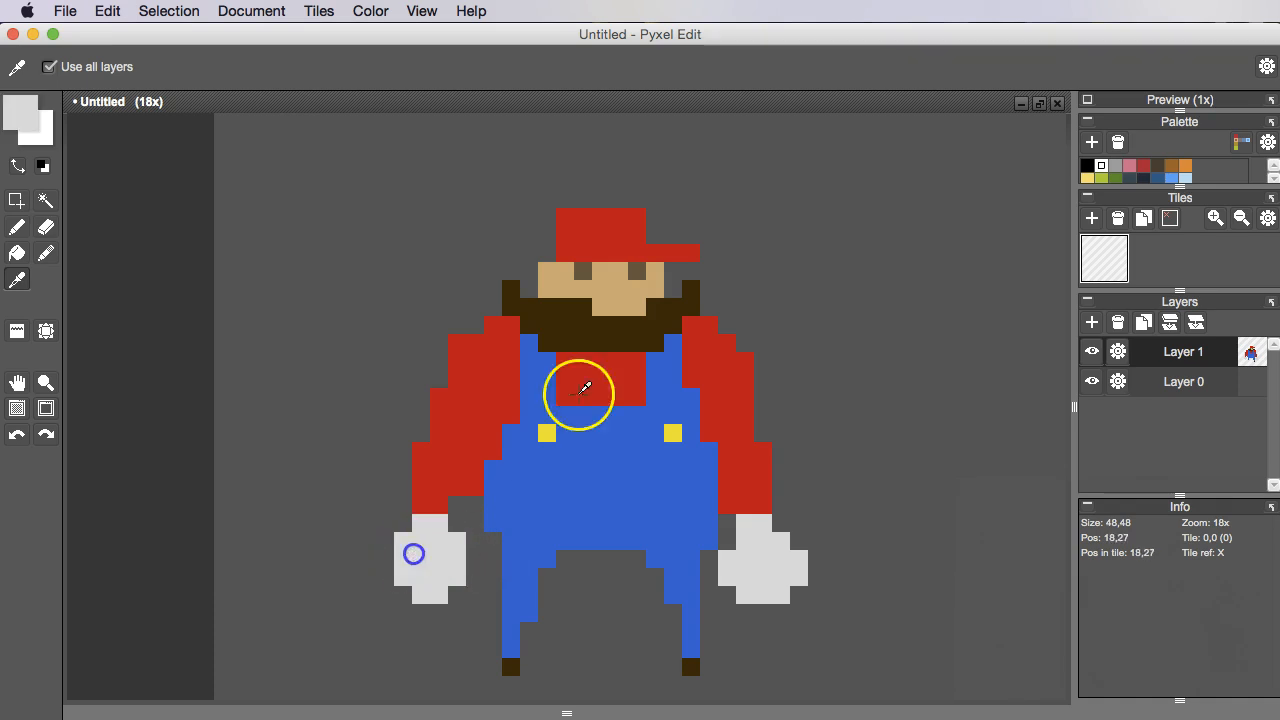
{"action": "scroll", "coordinate": [633, 271], "scroll_direction": "up", "scroll_amount": 2}
{"action": "left_click_drag", "start_coordinate": [609, 274], "coordinate": [614, 346]}
{"action": "left_click_drag", "start_coordinate": [557, 232], "coordinate": [557, 257]}
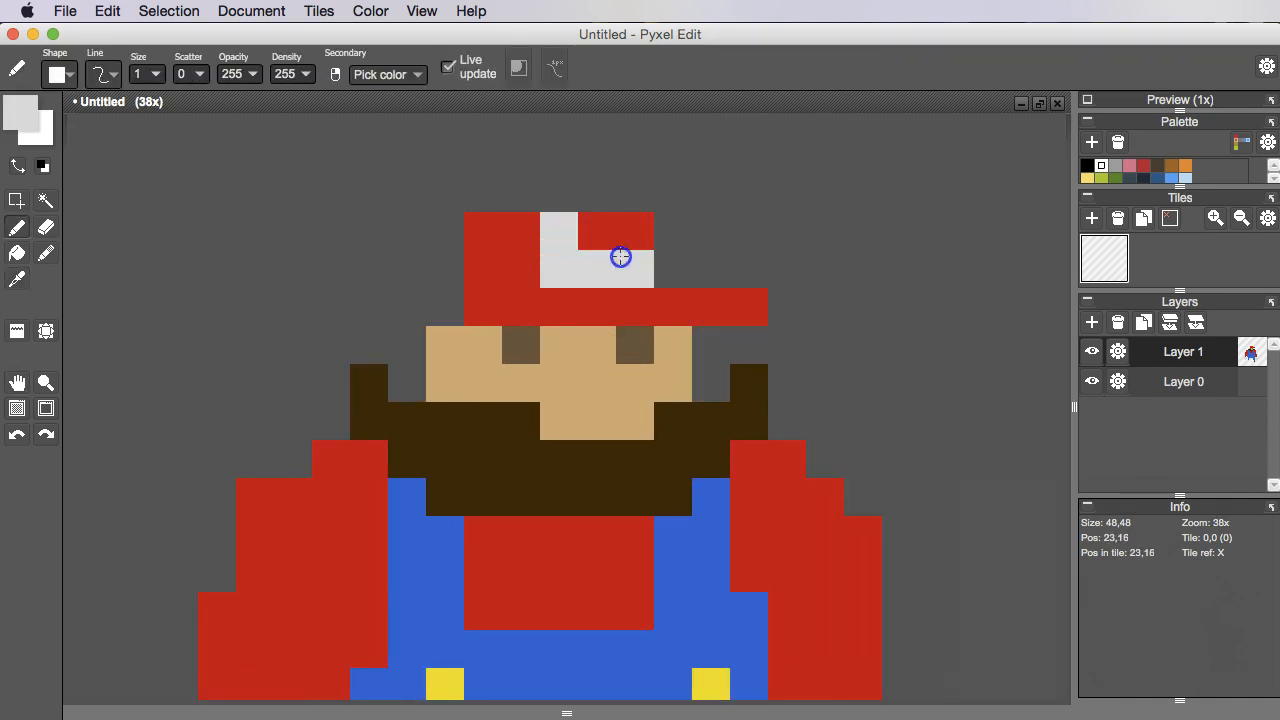
{"action": "scroll", "coordinate": [632, 249], "scroll_direction": "down", "scroll_amount": 2}
{"action": "scroll", "coordinate": [686, 309], "scroll_direction": "up", "scroll_amount": 2}
Sample the cap's red and raise the cap with a four-pixel row along its top, undoing the first misplaced stroke.
{"action": "left_click", "coordinate": [571, 246], "text": "alt"}
{"action": "mouse_move", "coordinate": [571, 224]}
{"action": "left_mouse_down"}
{"action": "mouse_move", "coordinate": [621, 230]}
{"action": "mouse_move", "coordinate": [682, 233]}
{"action": "left_mouse_up"}
{"action": "key", "text": "super+z"}
{"action": "left_click", "coordinate": [580, 228]}
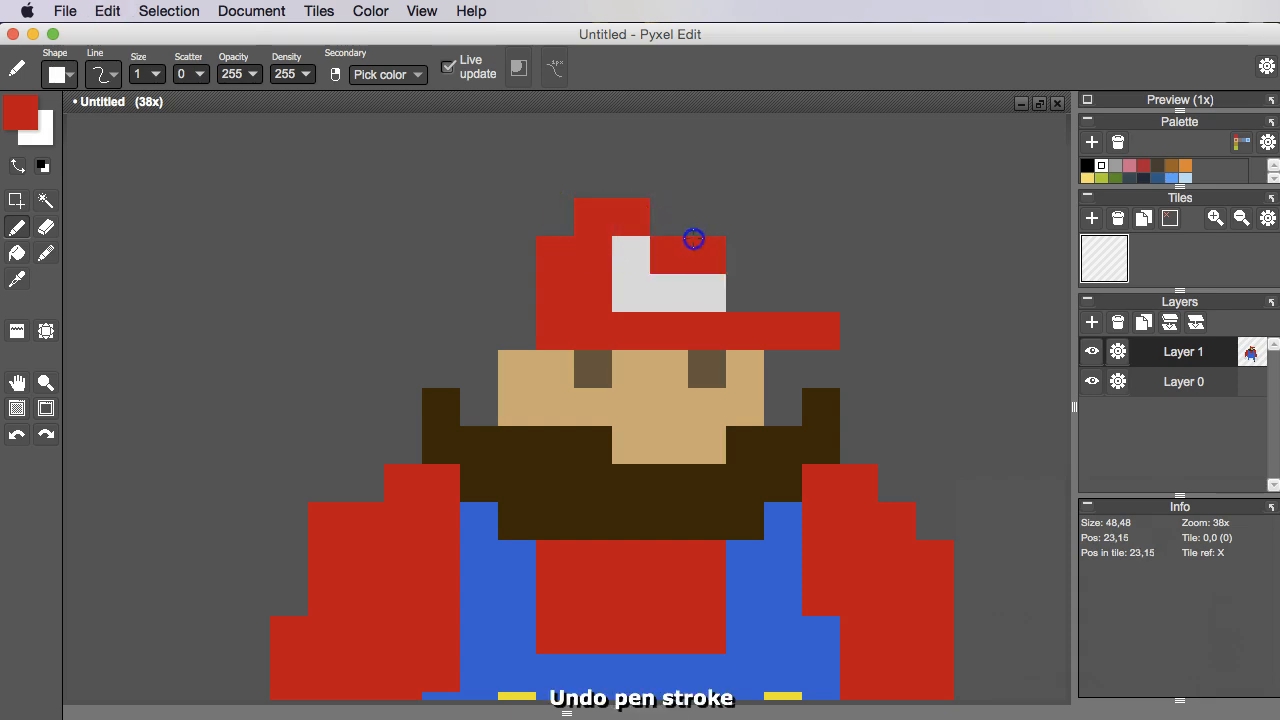
Complete the light grey cap emblem to three by two pixels and paint its bottom middle pixel red to form an M.
{"action": "right_click", "coordinate": [636, 276]}
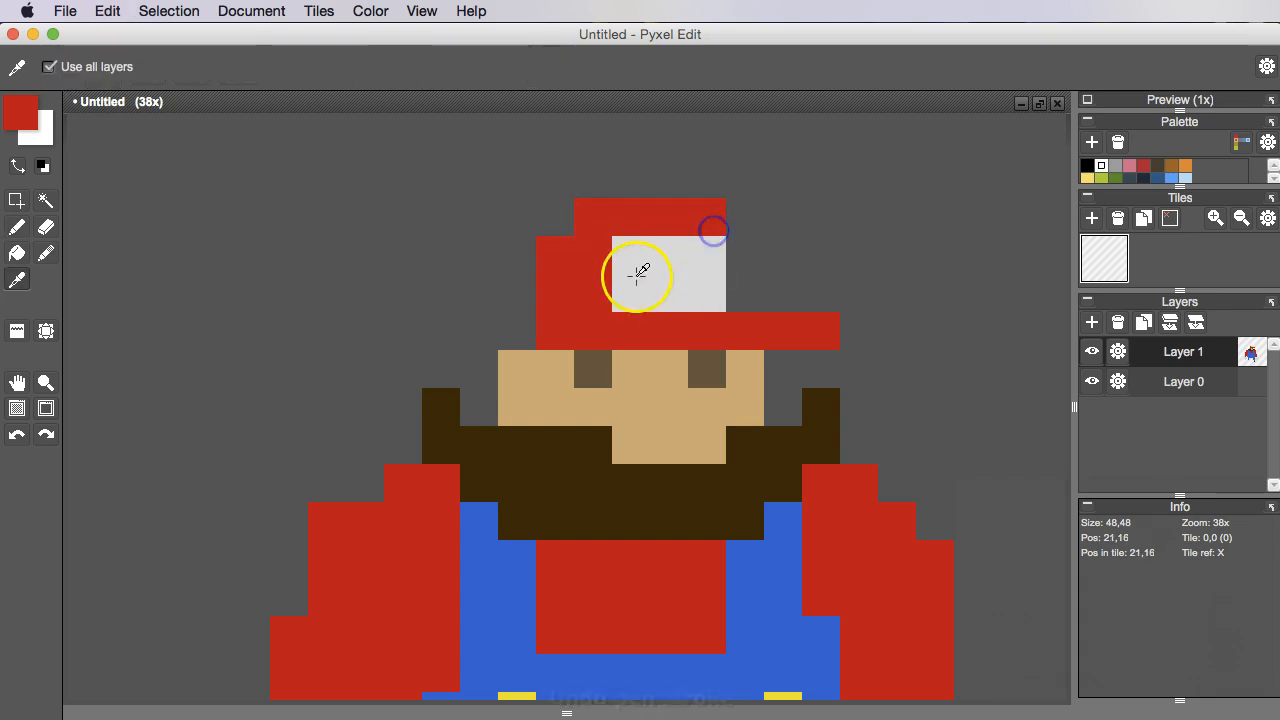
{"action": "left_click", "coordinate": [647, 279]}
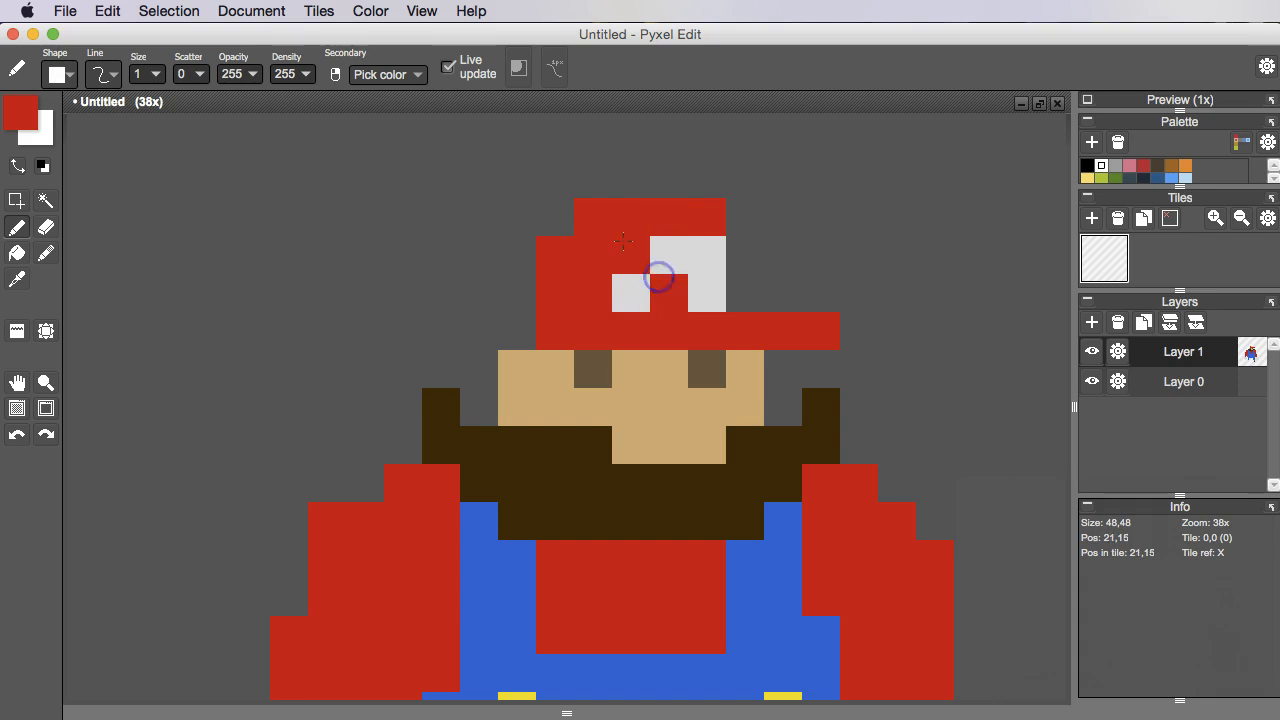
{"action": "scroll", "coordinate": [663, 250], "scroll_direction": "down", "scroll_amount": 5}
{"action": "scroll", "coordinate": [766, 306], "scroll_direction": "up", "scroll_amount": 4}
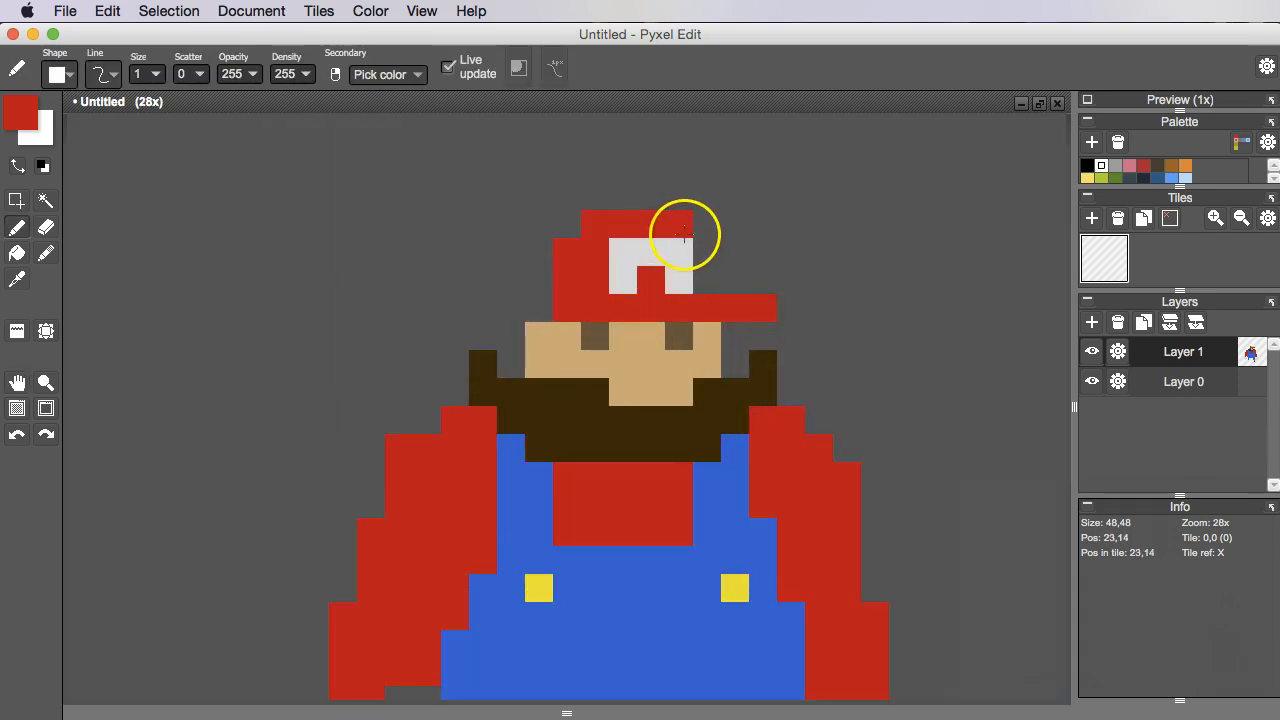
{"action": "scroll", "coordinate": [766, 334], "scroll_direction": "down", "scroll_amount": 6}
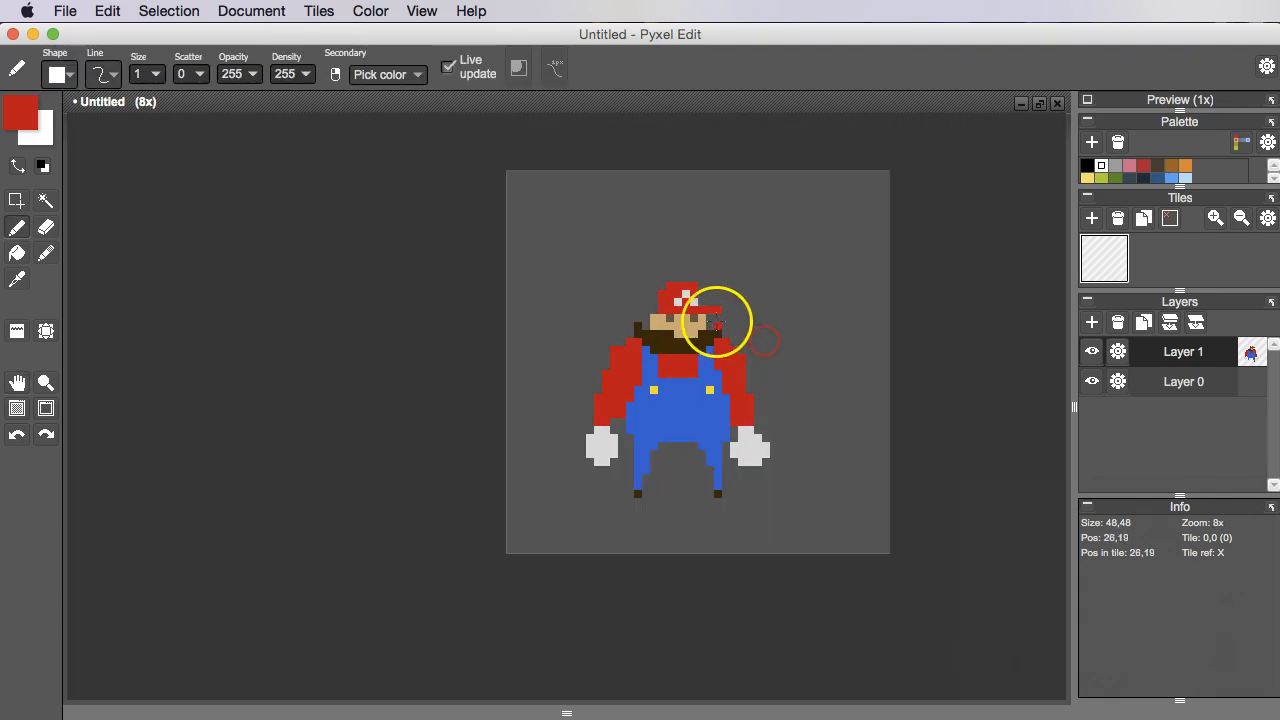
Undo the red pixel stroke that cut into the light grey cap emblem.
{"action": "scroll", "coordinate": [723, 320], "scroll_direction": "up", "scroll_amount": 4}
{"action": "key", "text": "super+z"}
{"action": "scroll", "coordinate": [760, 350], "scroll_direction": "down", "scroll_amount": 3}
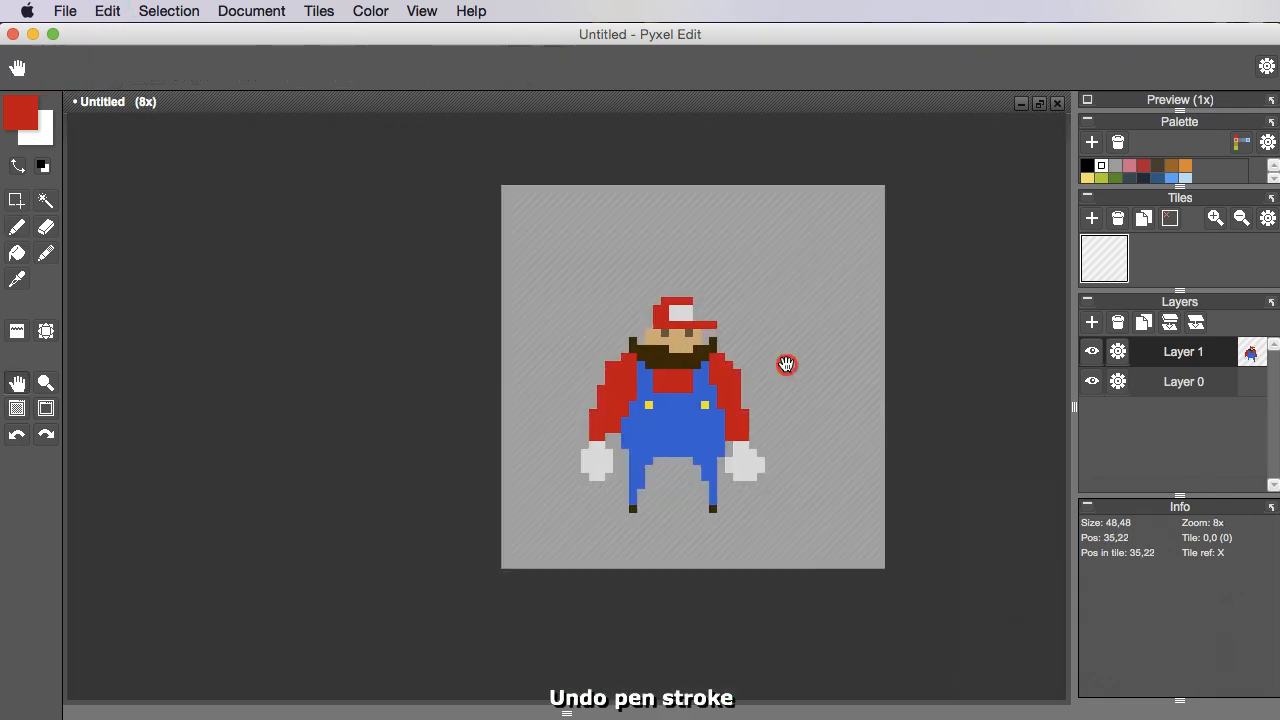
{"action": "scroll", "coordinate": [750, 375], "scroll_direction": "up", "scroll_amount": 2}
{"action": "scroll", "coordinate": [740, 495], "scroll_direction": "up", "scroll_amount": 2}
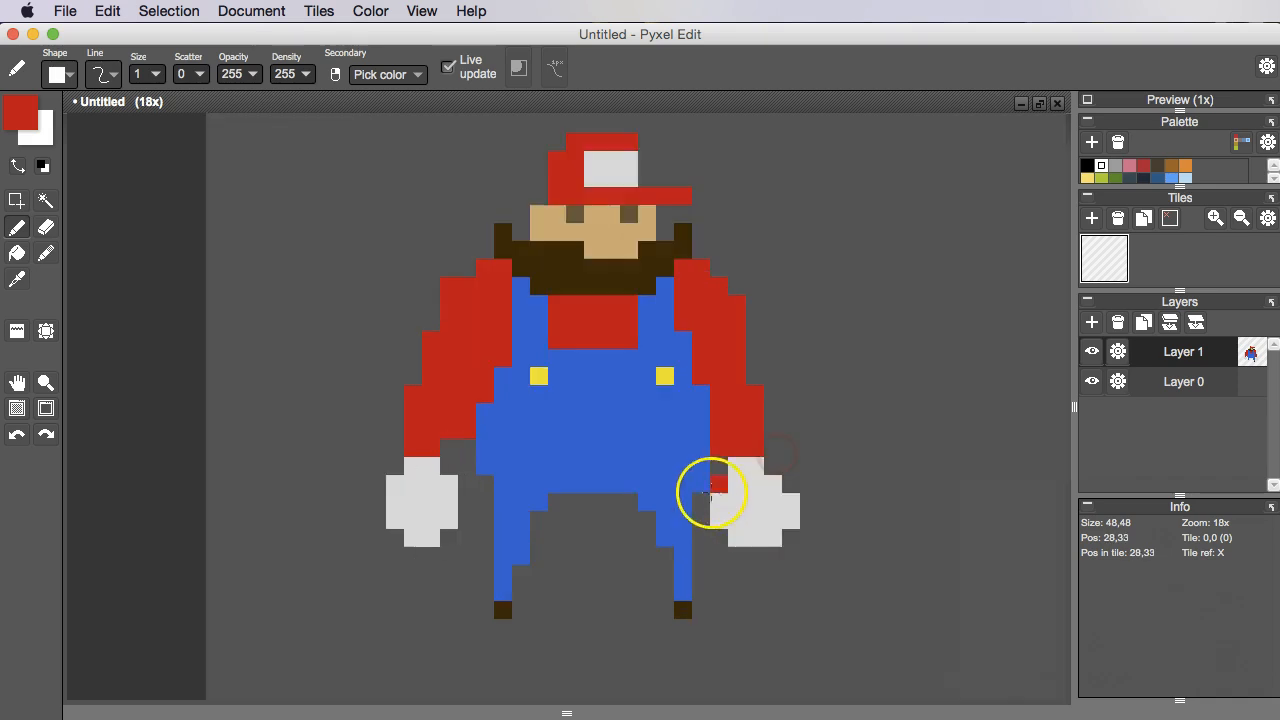
Sample the overalls' blue and darken the foreground colour to navy, hex ff093b87.
{"action": "key", "text": "i"}
{"action": "left_click", "coordinate": [600, 440]}
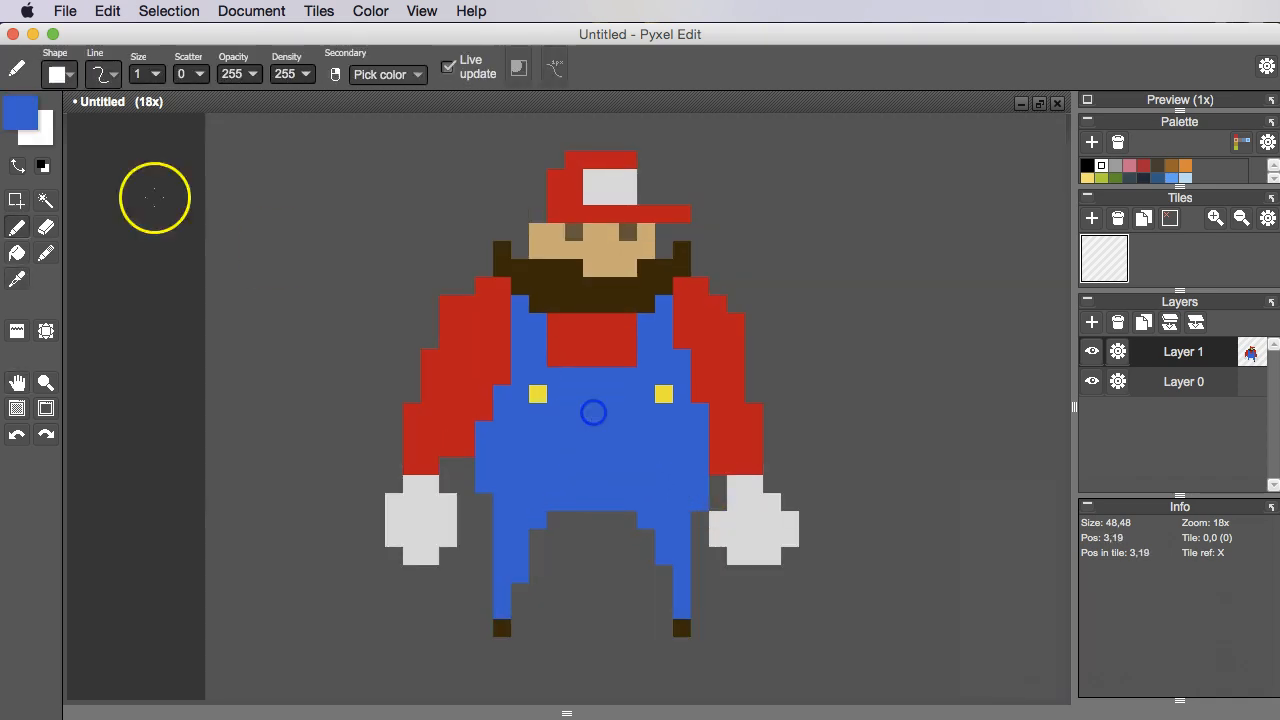
{"action": "left_click", "coordinate": [22, 112]}
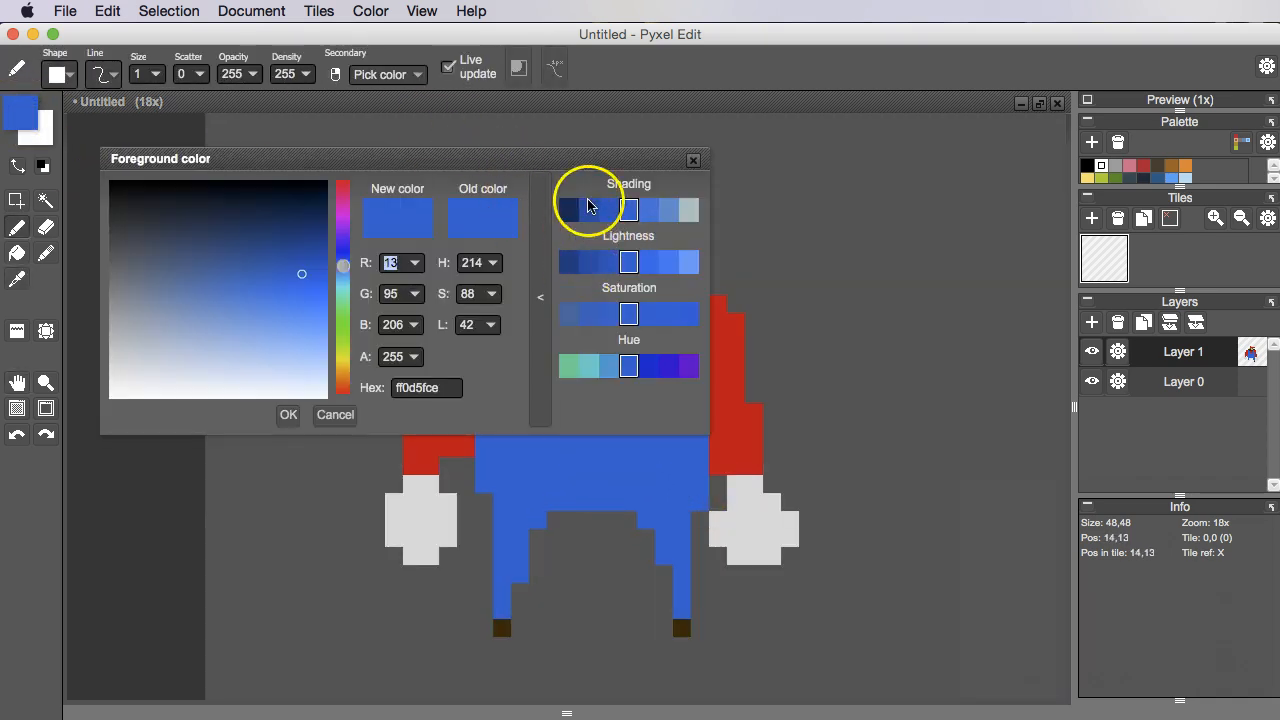
{"action": "left_click", "coordinate": [587, 213]}
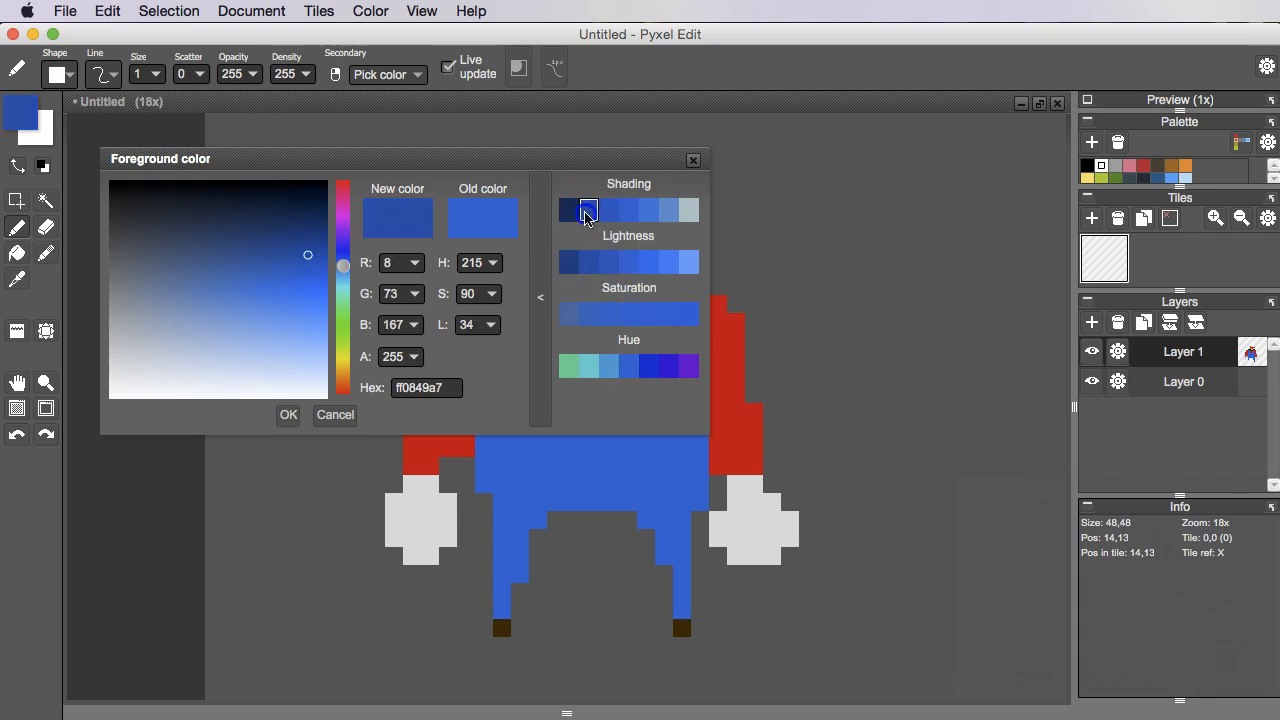
{"action": "left_click_drag", "start_coordinate": [309, 260], "coordinate": [301, 242]}
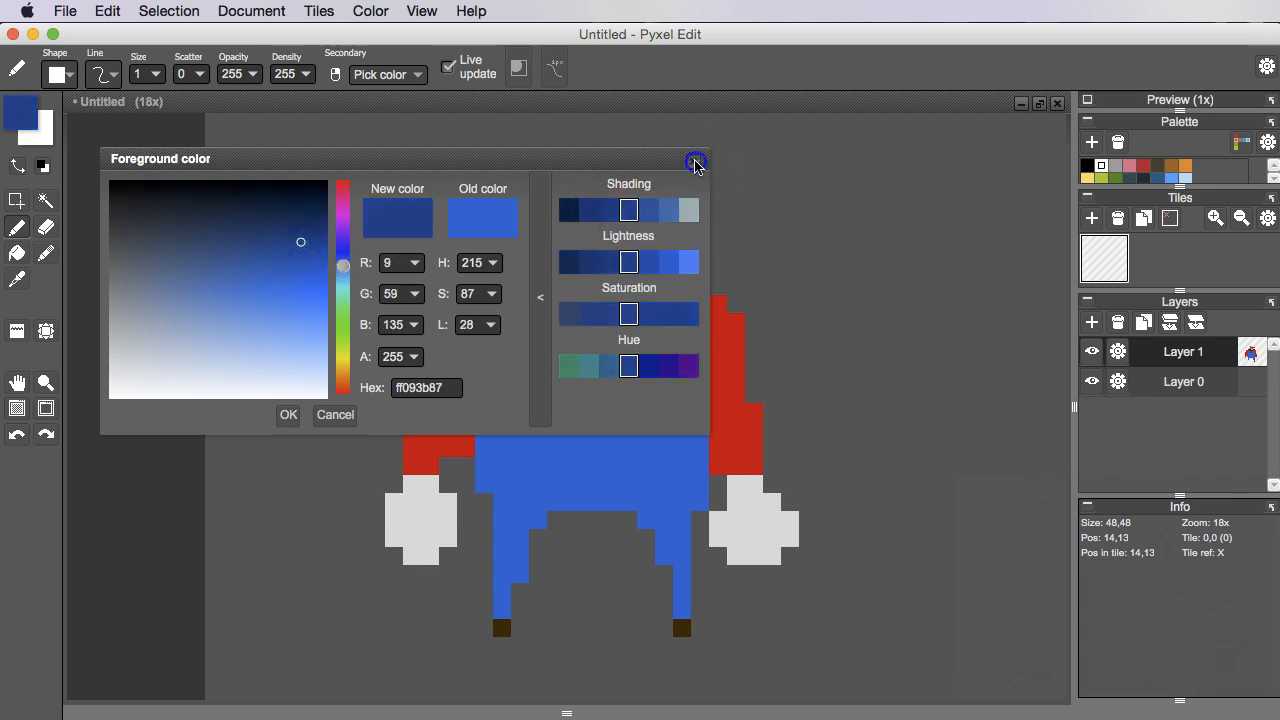
{"action": "left_click", "coordinate": [692, 160]}
Paint a dark blue shadow along the overalls' left side, the lower edge of the belly and the top of the left leg.
{"action": "scroll", "coordinate": [600, 457], "scroll_direction": "down", "scroll_amount": 3}
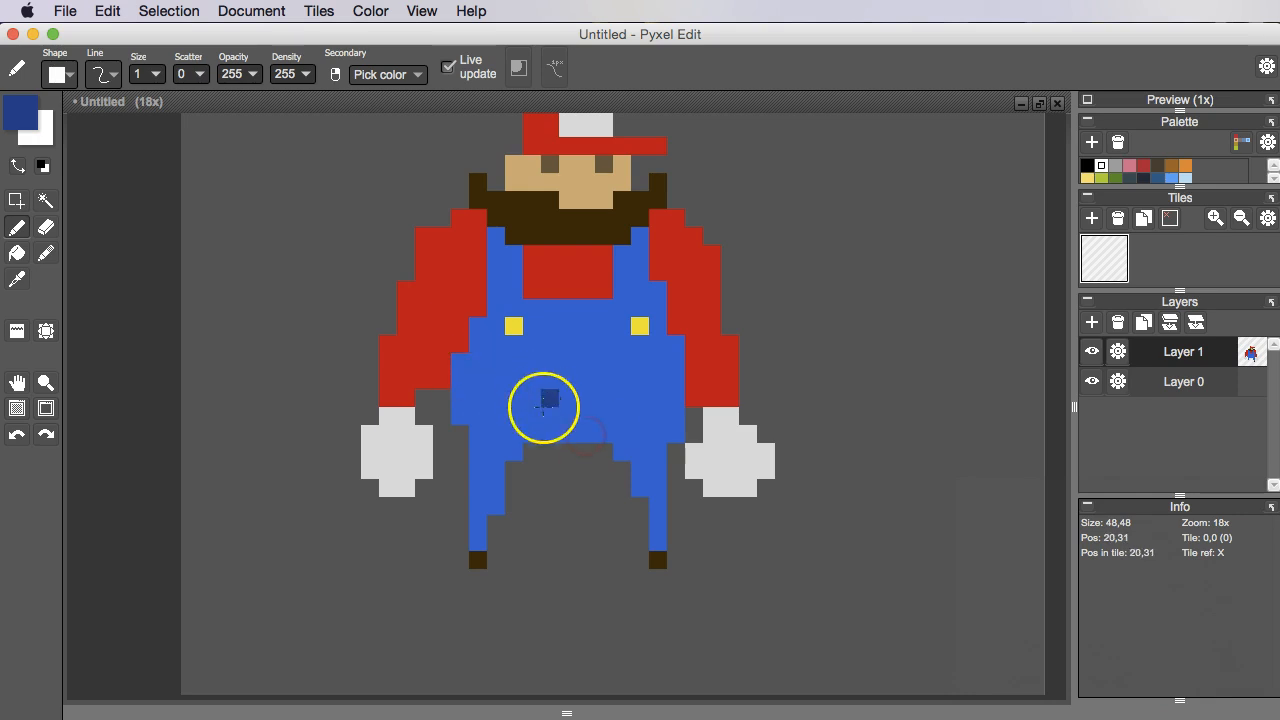
{"action": "scroll", "coordinate": [560, 425], "scroll_direction": "up", "scroll_amount": 3}
{"action": "left_click", "coordinate": [435, 383]}
{"action": "mouse_move", "coordinate": [474, 406]}
{"action": "left_mouse_down"}
{"action": "mouse_move", "coordinate": [583, 426]}
{"action": "mouse_move", "coordinate": [521, 445]}
{"action": "left_mouse_up"}
{"action": "left_click", "coordinate": [426, 377]}
{"action": "left_click", "coordinate": [611, 377], "text": "alt"}
{"action": "left_click_drag", "start_coordinate": [519, 409], "coordinate": [609, 409]}
{"action": "left_click", "coordinate": [491, 426], "text": "alt"}
{"action": "left_click", "coordinate": [438, 356]}
{"action": "mouse_move", "coordinate": [438, 356]}
{"action": "left_mouse_down"}
{"action": "mouse_move", "coordinate": [529, 413]}
{"action": "mouse_move", "coordinate": [605, 426]}
{"action": "mouse_move", "coordinate": [627, 456]}
{"action": "left_mouse_up"}
{"action": "left_click_drag", "start_coordinate": [458, 462], "coordinate": [478, 462]}
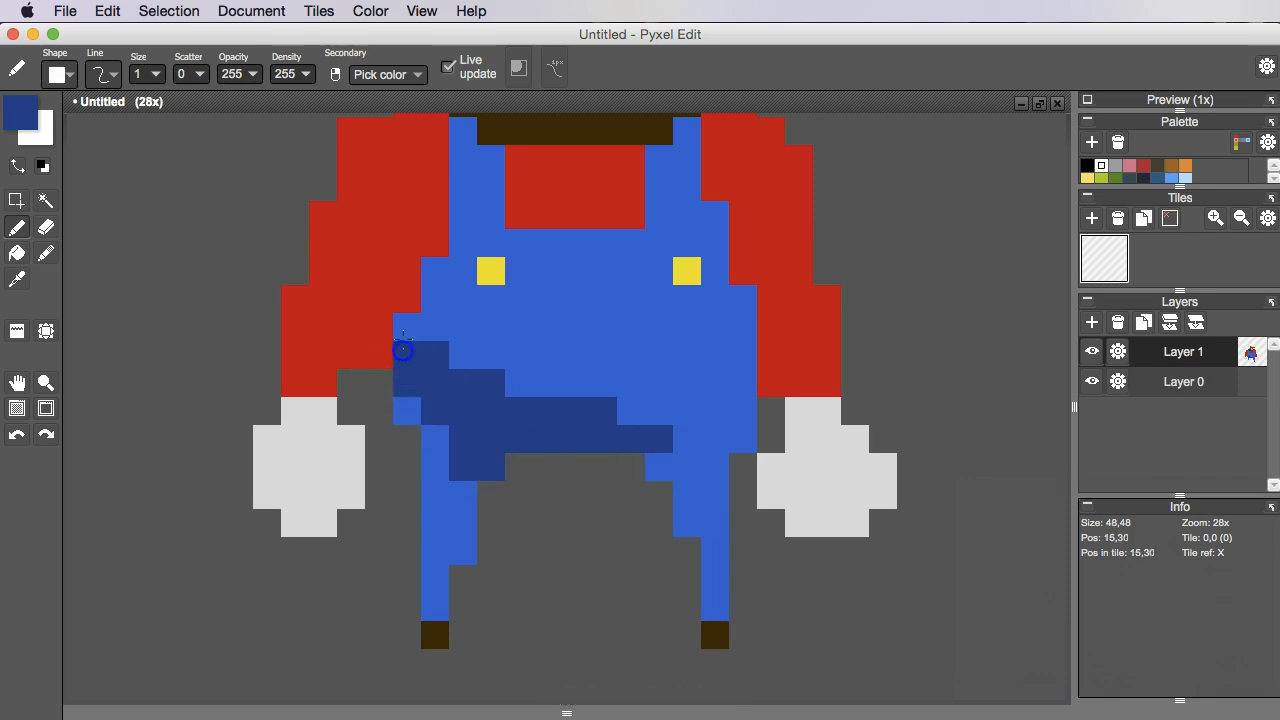
{"action": "mouse_move", "coordinate": [452, 361]}
{"action": "left_mouse_down"}
{"action": "mouse_move", "coordinate": [413, 413]}
{"action": "mouse_move", "coordinate": [455, 475]}
{"action": "left_mouse_up"}
{"action": "scroll", "coordinate": [466, 496], "scroll_direction": "down", "scroll_amount": 5}
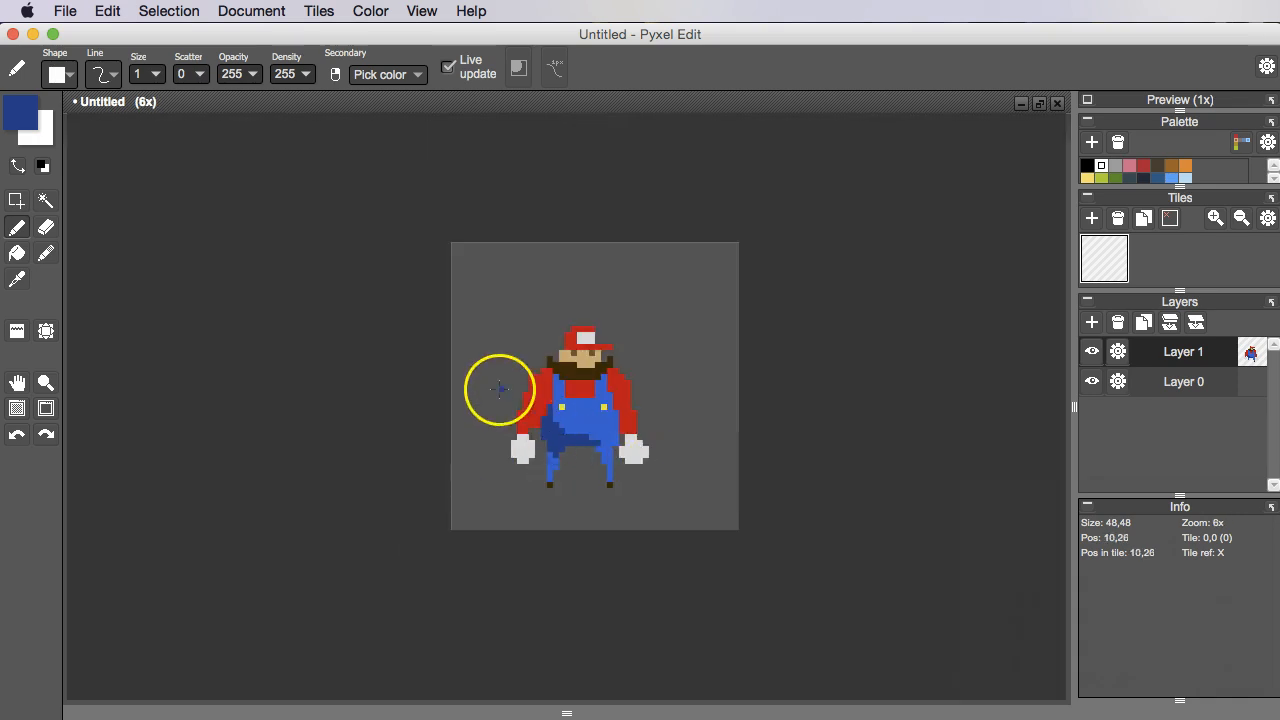
Extend the dark blue shadow along the bottom of the belly and up the overalls' right hip.
{"action": "scroll", "coordinate": [636, 450], "scroll_direction": "up", "scroll_amount": 5}
{"action": "left_click", "coordinate": [578, 322]}
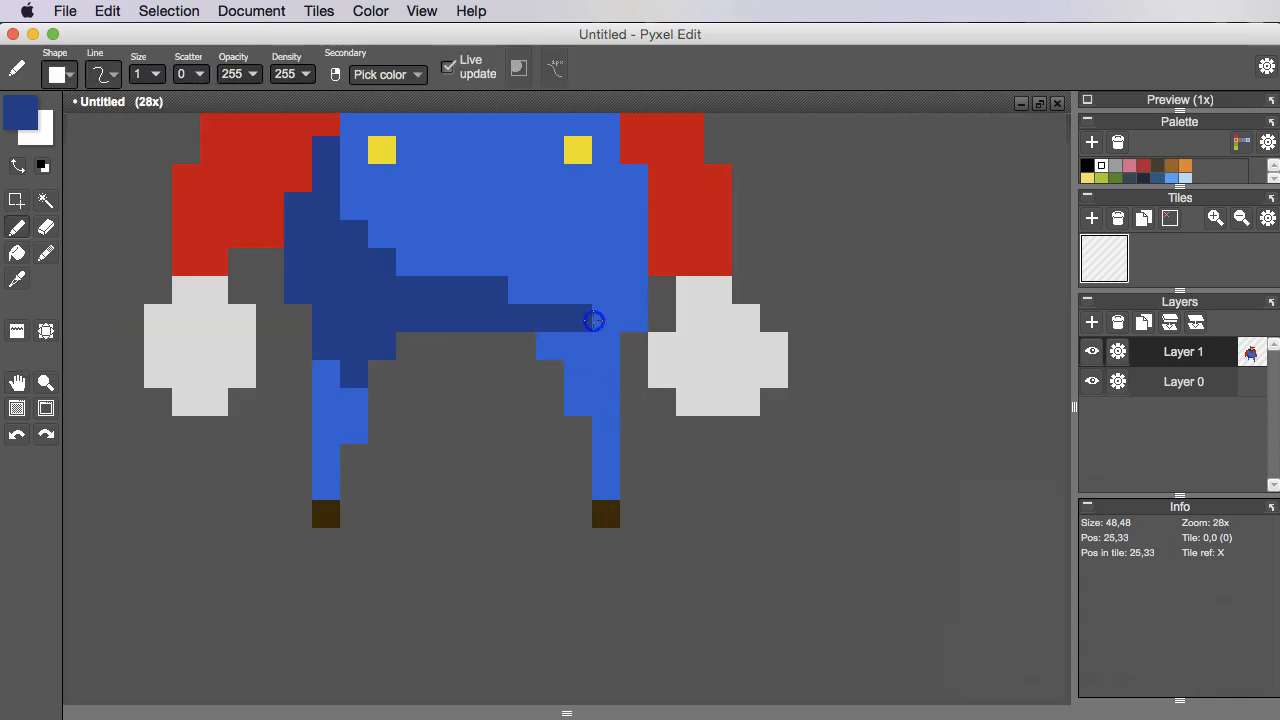
{"action": "left_click_drag", "start_coordinate": [593, 320], "coordinate": [640, 289]}
{"action": "left_click", "coordinate": [639, 260]}
{"action": "left_click", "coordinate": [580, 297]}
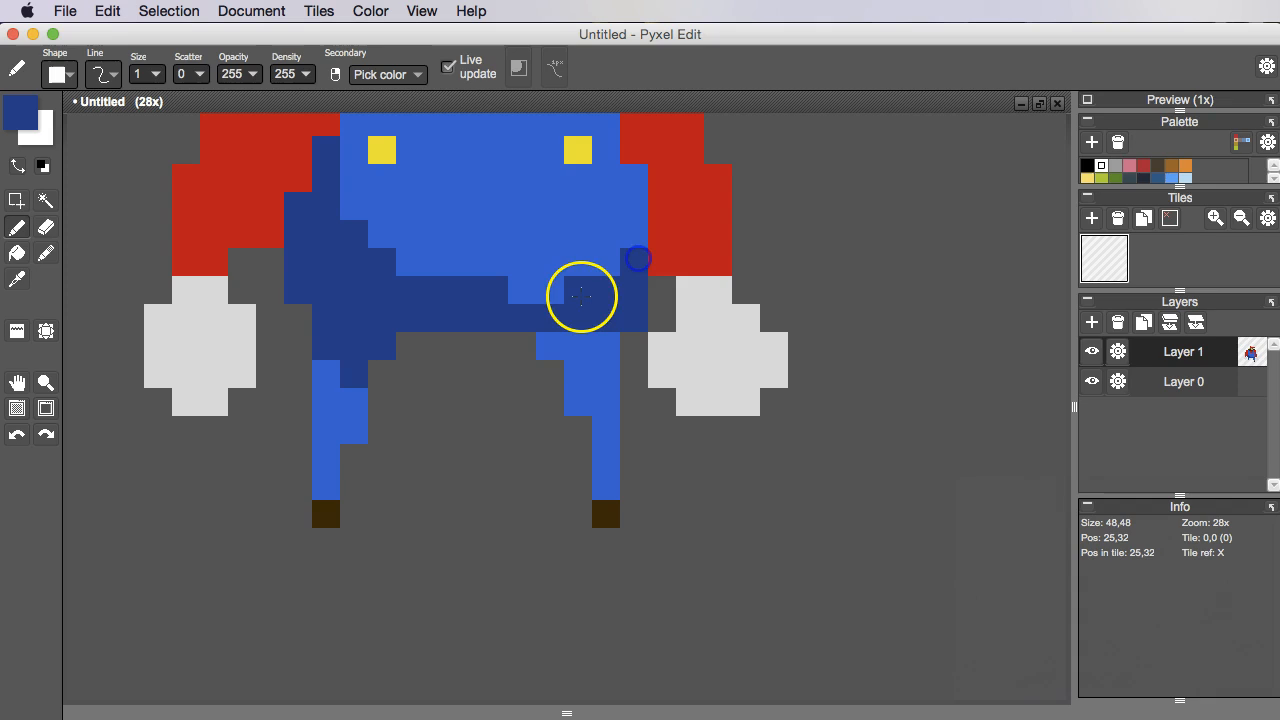
Sample the bright blue and repaint shadow pixels so the lowest bright row of the belly is four pixels wide.
{"action": "scroll", "coordinate": [598, 405], "scroll_direction": "down", "scroll_amount": 5}
{"action": "scroll", "coordinate": [583, 386], "scroll_direction": "up", "scroll_amount": 5}
{"action": "right_click", "coordinate": [564, 301]}
{"action": "left_click", "coordinate": [532, 332]}
{"action": "mouse_move", "coordinate": [615, 286]}
{"action": "left_mouse_down"}
{"action": "mouse_move", "coordinate": [634, 374]}
{"action": "mouse_move", "coordinate": [619, 374]}
{"action": "left_mouse_up"}
{"action": "left_click_drag", "start_coordinate": [507, 413], "coordinate": [509, 423]}
{"action": "right_click", "coordinate": [509, 423]}
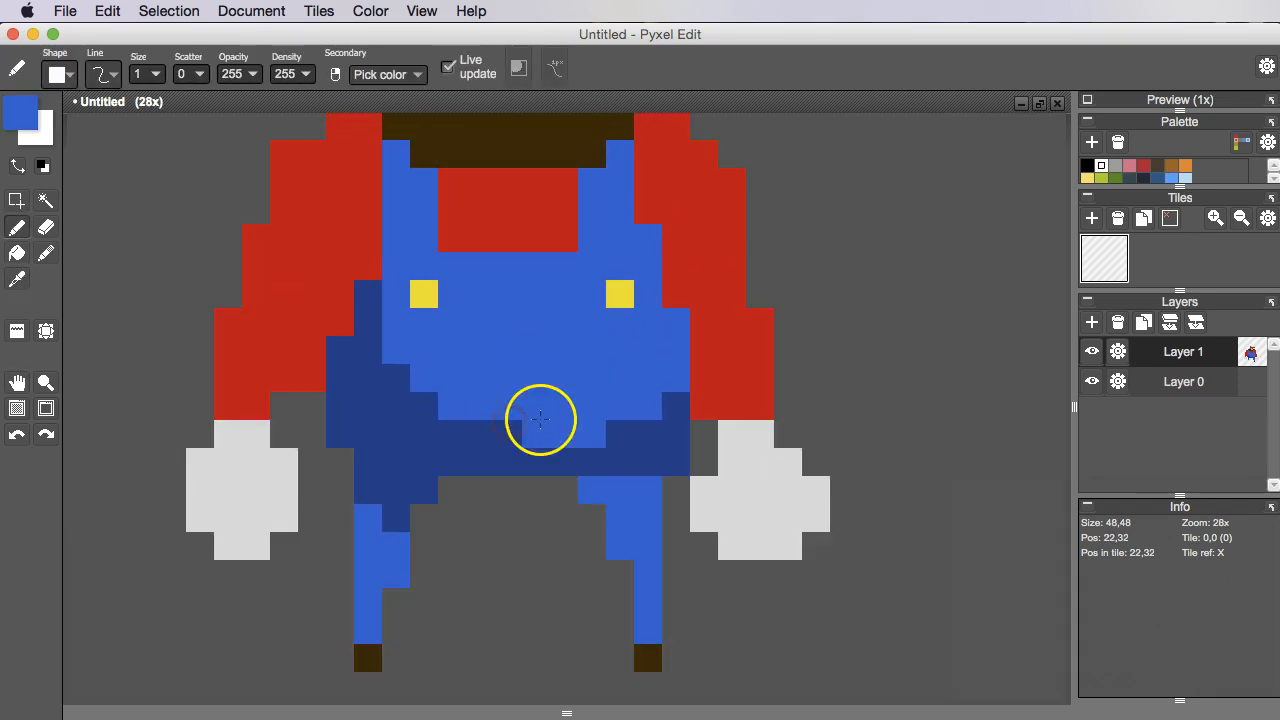
{"action": "left_click", "coordinate": [516, 432]}
{"action": "scroll", "coordinate": [516, 432], "scroll_direction": "down", "scroll_amount": 3}
{"action": "scroll", "coordinate": [566, 398], "scroll_direction": "up", "scroll_amount": 2}
Sample the dark blue and shade the top of the right leg and most of the left leg.
{"action": "right_click", "coordinate": [666, 334]}
{"action": "scroll", "coordinate": [670, 350], "scroll_direction": "up", "scroll_amount": 2}
{"action": "left_click", "coordinate": [668, 348]}
{"action": "left_click", "coordinate": [625, 343]}
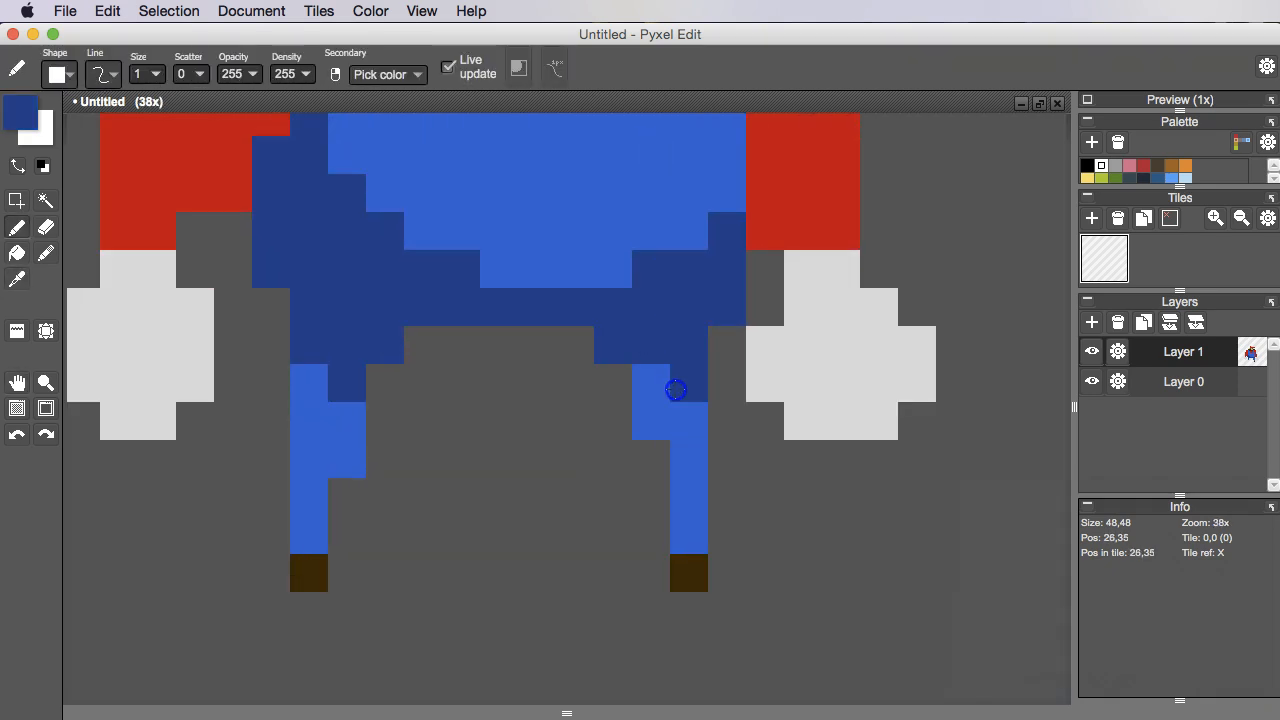
{"action": "scroll", "coordinate": [700, 446], "scroll_direction": "down", "scroll_amount": 3}
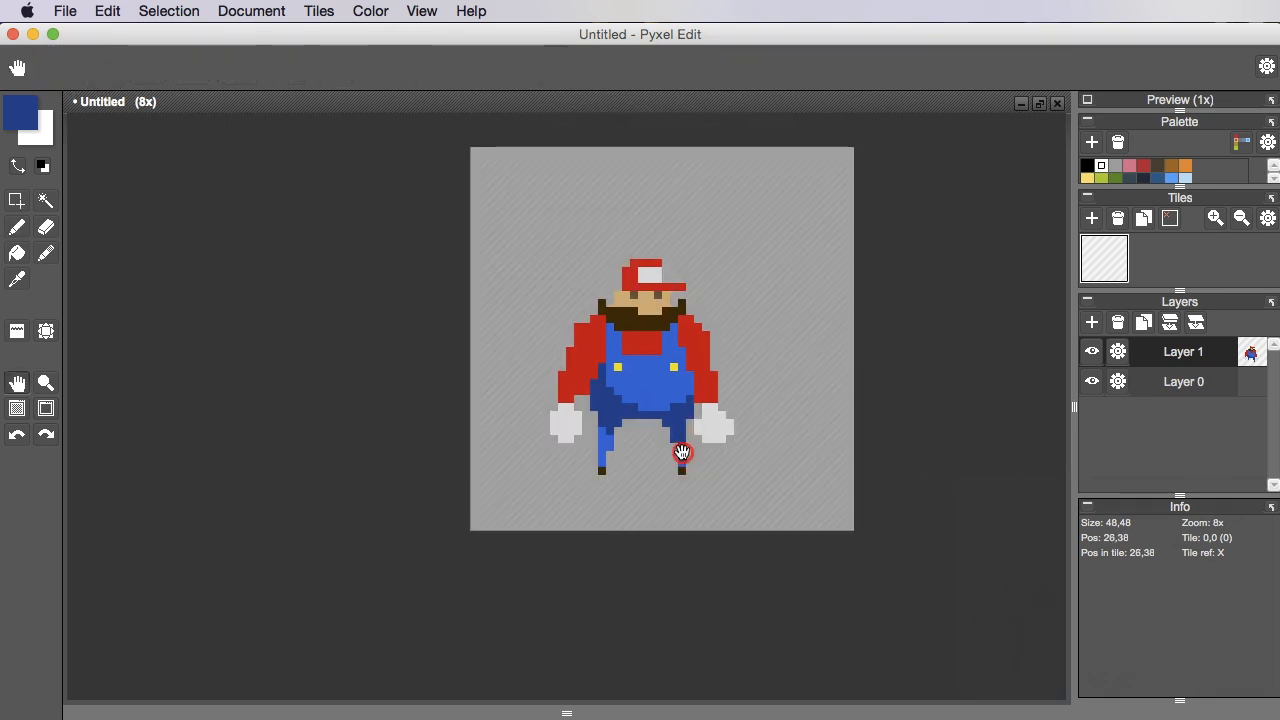
{"action": "scroll", "coordinate": [683, 451], "scroll_direction": "up", "scroll_amount": 2}
{"action": "scroll", "coordinate": [594, 456], "scroll_direction": "down", "scroll_amount": 3}
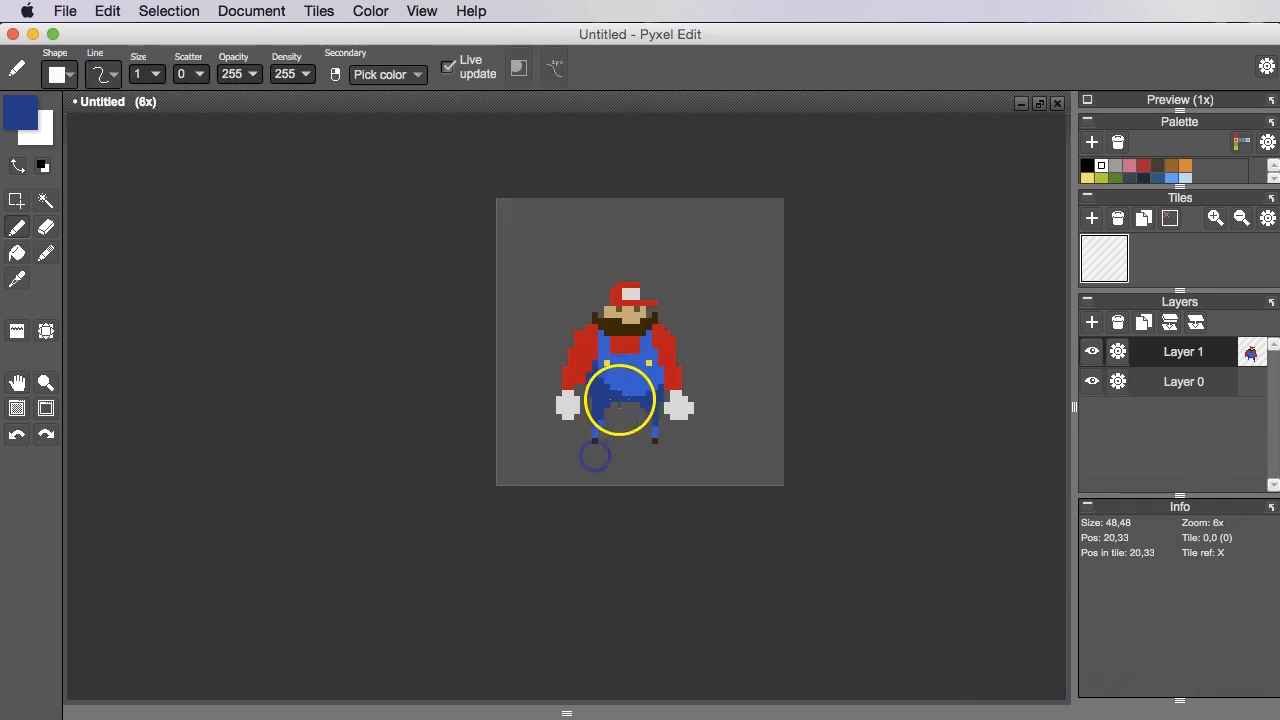
{"action": "scroll", "coordinate": [600, 440], "scroll_direction": "up", "scroll_amount": 3}
{"action": "scroll", "coordinate": [530, 511], "scroll_direction": "down", "scroll_amount": 2}
{"action": "scroll", "coordinate": [689, 471], "scroll_direction": "up", "scroll_amount": 3}
Sample the bright blue and repaint the outer side of the right leg over the dark shadow.
{"action": "left_click", "coordinate": [643, 582], "text": "alt"}
{"action": "left_click", "coordinate": [639, 558]}
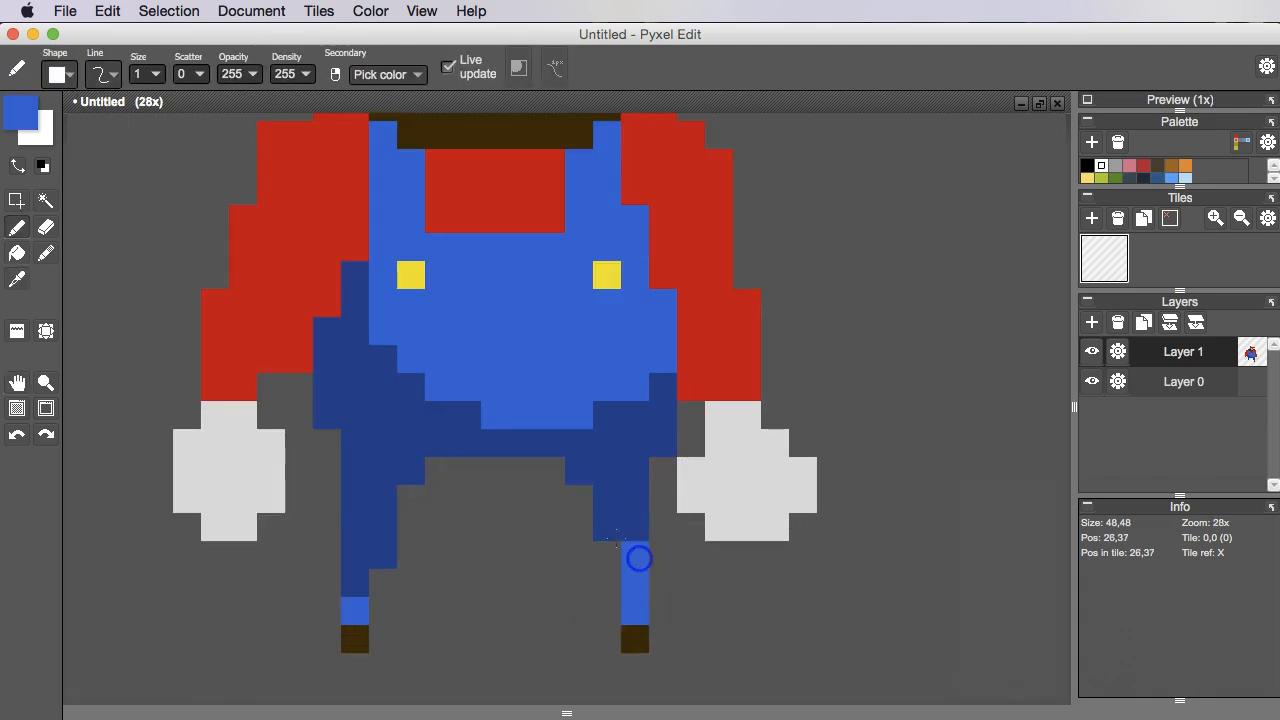
{"action": "left_click_drag", "start_coordinate": [638, 529], "coordinate": [638, 500]}
{"action": "scroll", "coordinate": [645, 495], "scroll_direction": "down", "scroll_amount": 4}
{"action": "left_click_drag", "start_coordinate": [720, 437], "coordinate": [720, 465]}
{"action": "scroll", "coordinate": [676, 481], "scroll_direction": "up", "scroll_amount": 2}
{"action": "left_click_drag", "start_coordinate": [642, 459], "coordinate": [647, 437]}
Repaint the inner side of the left leg's lower half in the sampled bright blue.
{"action": "scroll", "coordinate": [556, 540], "scroll_direction": "up", "scroll_amount": 3}
{"action": "left_click", "coordinate": [437, 634], "text": "alt"}
{"action": "left_click", "coordinate": [465, 580]}
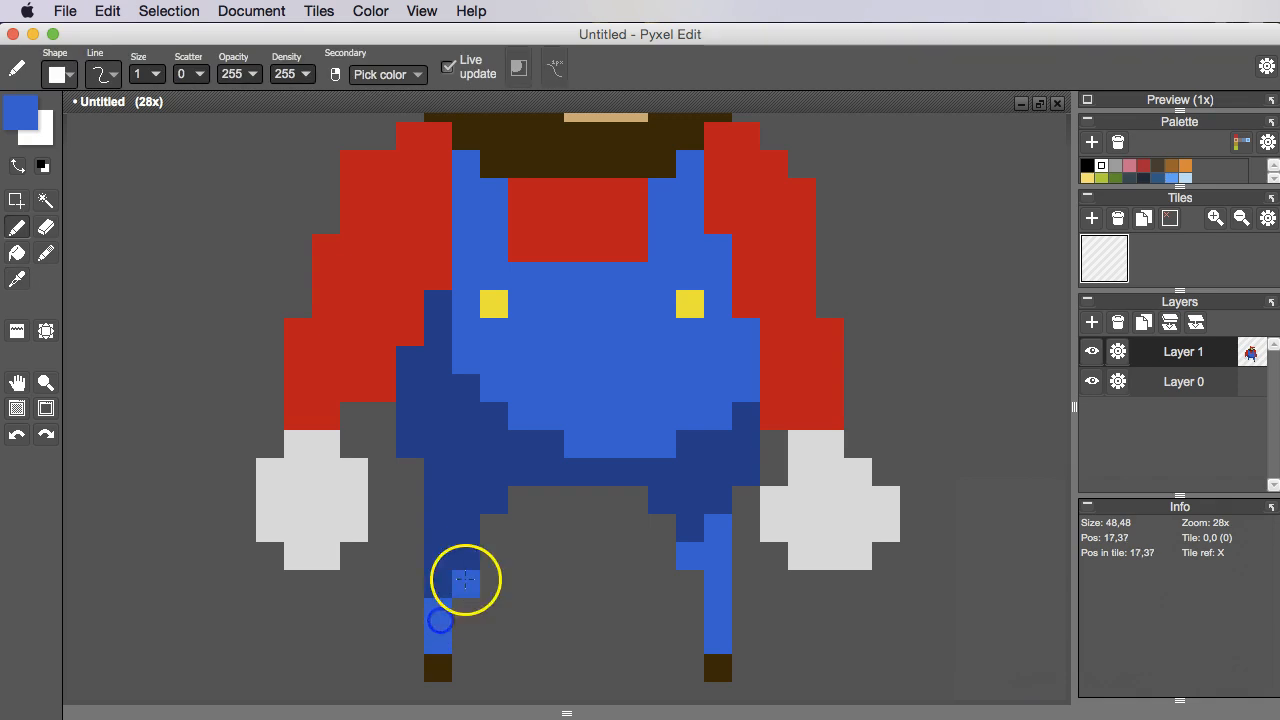
{"action": "left_click_drag", "start_coordinate": [455, 576], "coordinate": [472, 562]}
{"action": "scroll", "coordinate": [536, 516], "scroll_direction": "down", "scroll_amount": 3}
{"action": "left_click_drag", "start_coordinate": [597, 477], "coordinate": [592, 557]}
{"action": "scroll", "coordinate": [554, 510], "scroll_direction": "up", "scroll_amount": 2}
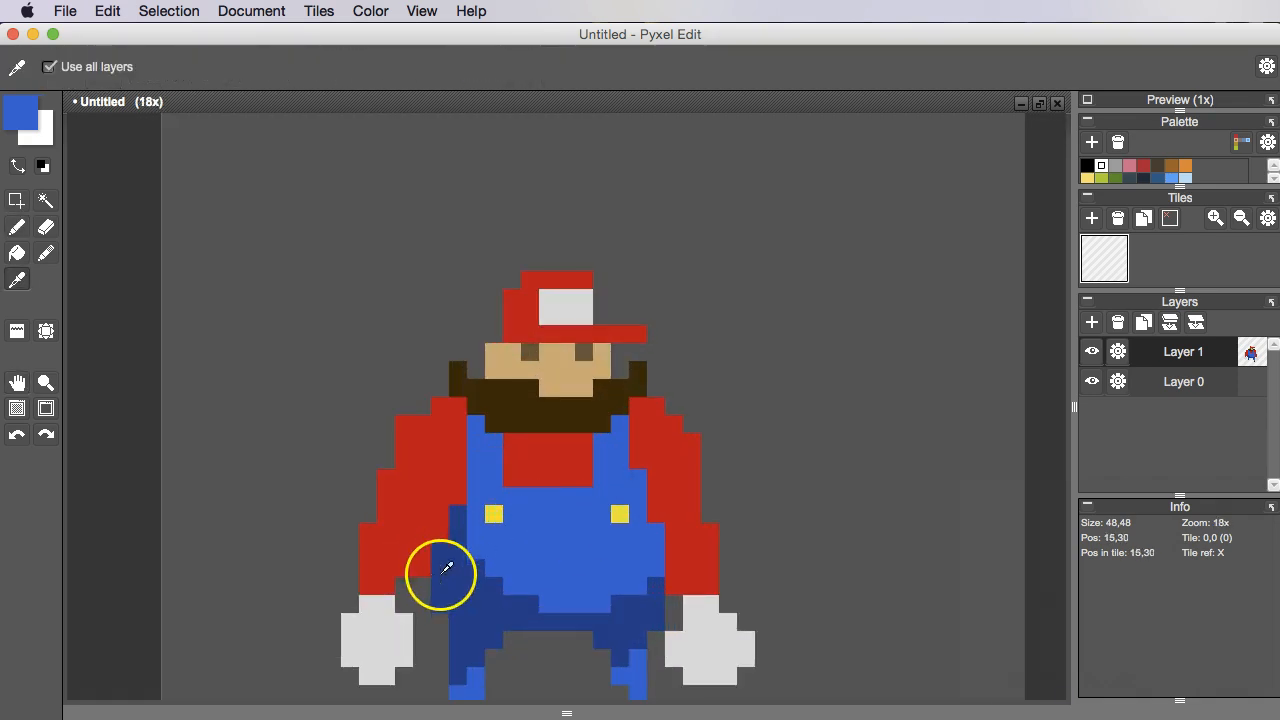
Sample the dark blue and shade a one-pixel column down the outer edge of the left strap and bib.
{"action": "left_click", "coordinate": [460, 562], "text": "alt"}
{"action": "left_click", "coordinate": [470, 431]}
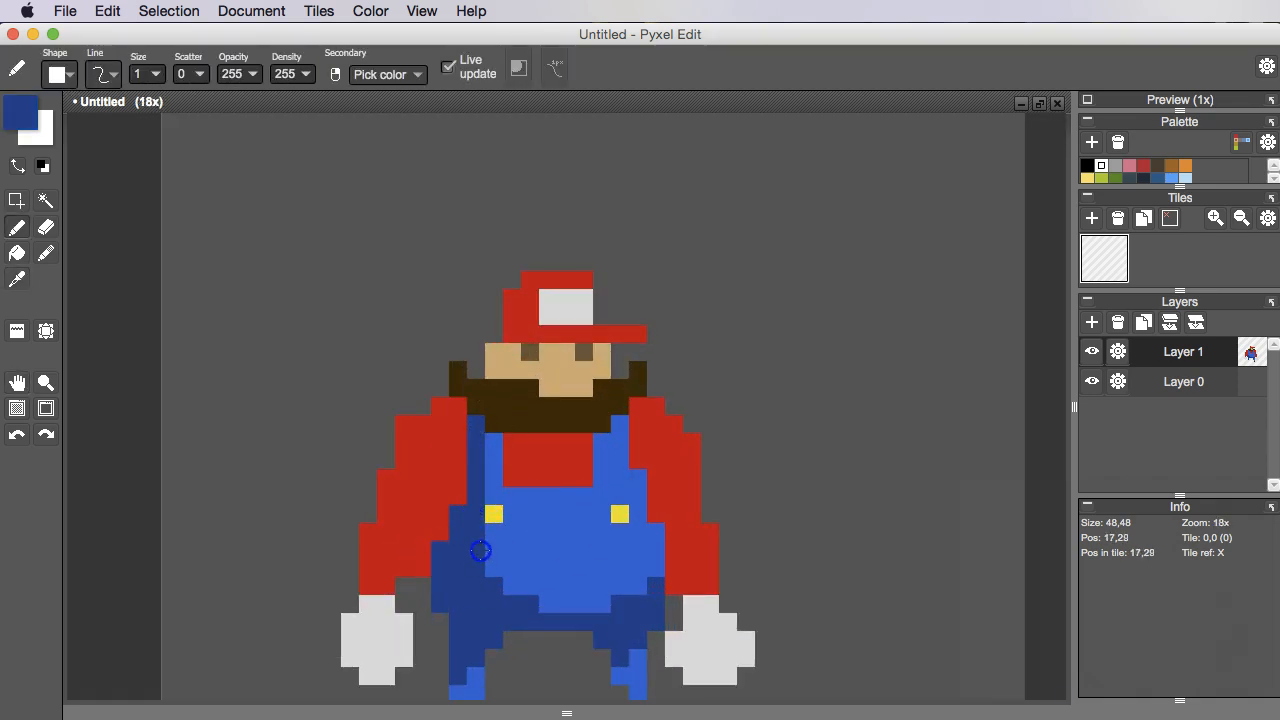
{"action": "scroll", "coordinate": [550, 505], "scroll_direction": "down", "scroll_amount": 3}
{"action": "scroll", "coordinate": [569, 457], "scroll_direction": "up", "scroll_amount": 4}
{"action": "mouse_move", "coordinate": [606, 454]}
{"action": "left_mouse_down"}
{"action": "mouse_move", "coordinate": [617, 400]}
{"action": "mouse_move", "coordinate": [598, 438]}
{"action": "left_mouse_up"}
Sample the shirt's red and change the foreground colour to its dark maroon shade, hex ff7e203d.
{"action": "key", "text": "i"}
{"action": "scroll", "coordinate": [604, 436], "scroll_direction": "down", "scroll_amount": 2}
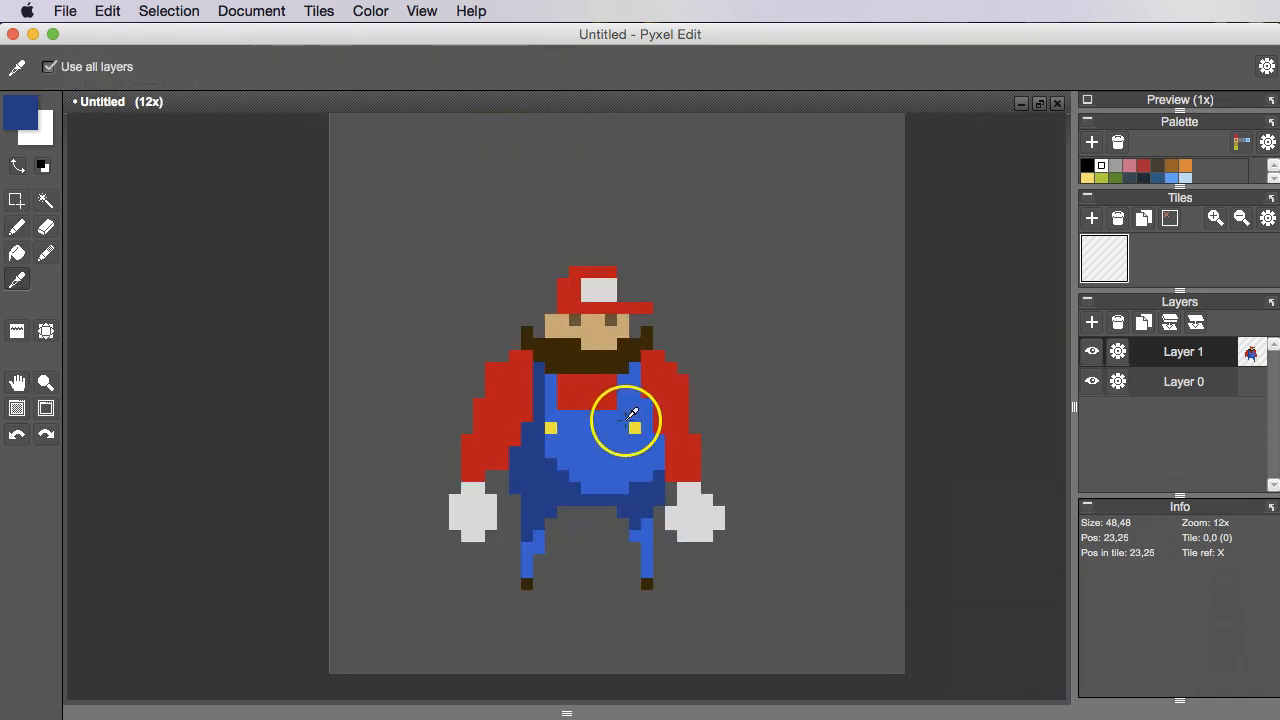
{"action": "scroll", "coordinate": [623, 420], "scroll_direction": "up", "scroll_amount": 2}
{"action": "left_click", "coordinate": [559, 339]}
{"action": "key", "text": "b"}
{"action": "left_click", "coordinate": [20, 112]}
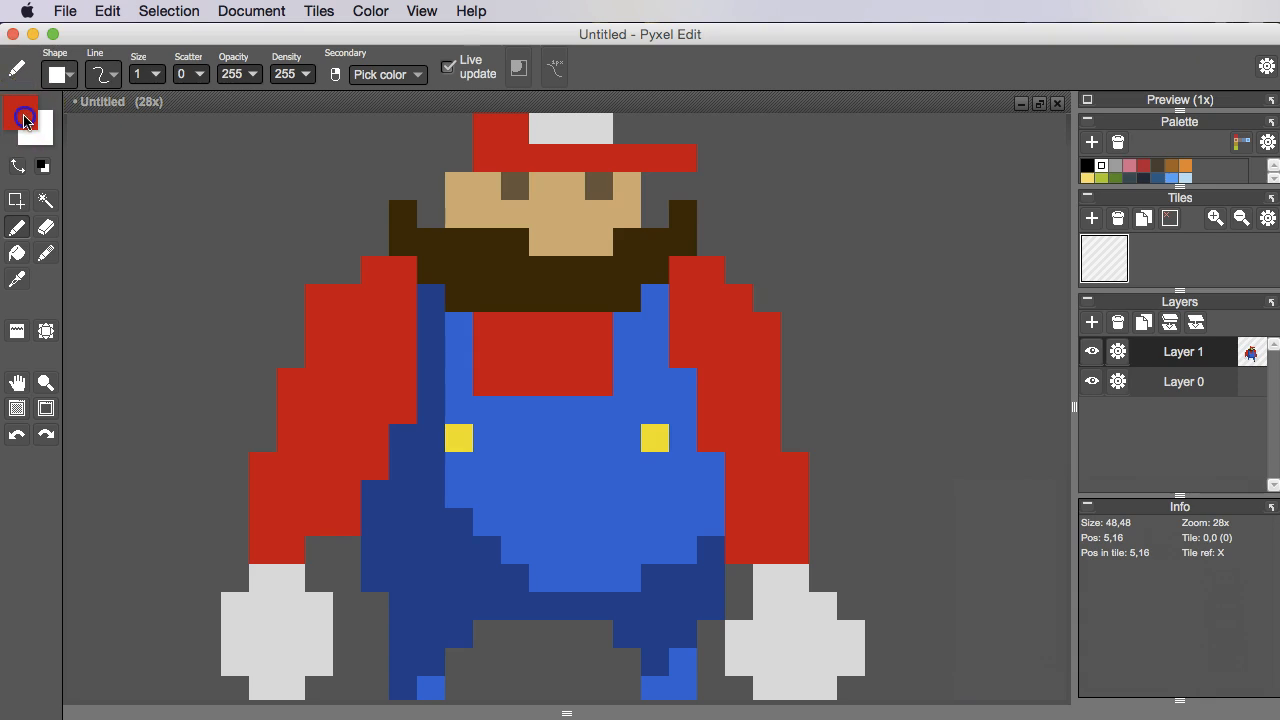
{"action": "left_click", "coordinate": [588, 209]}
{"action": "left_click", "coordinate": [689, 160]}
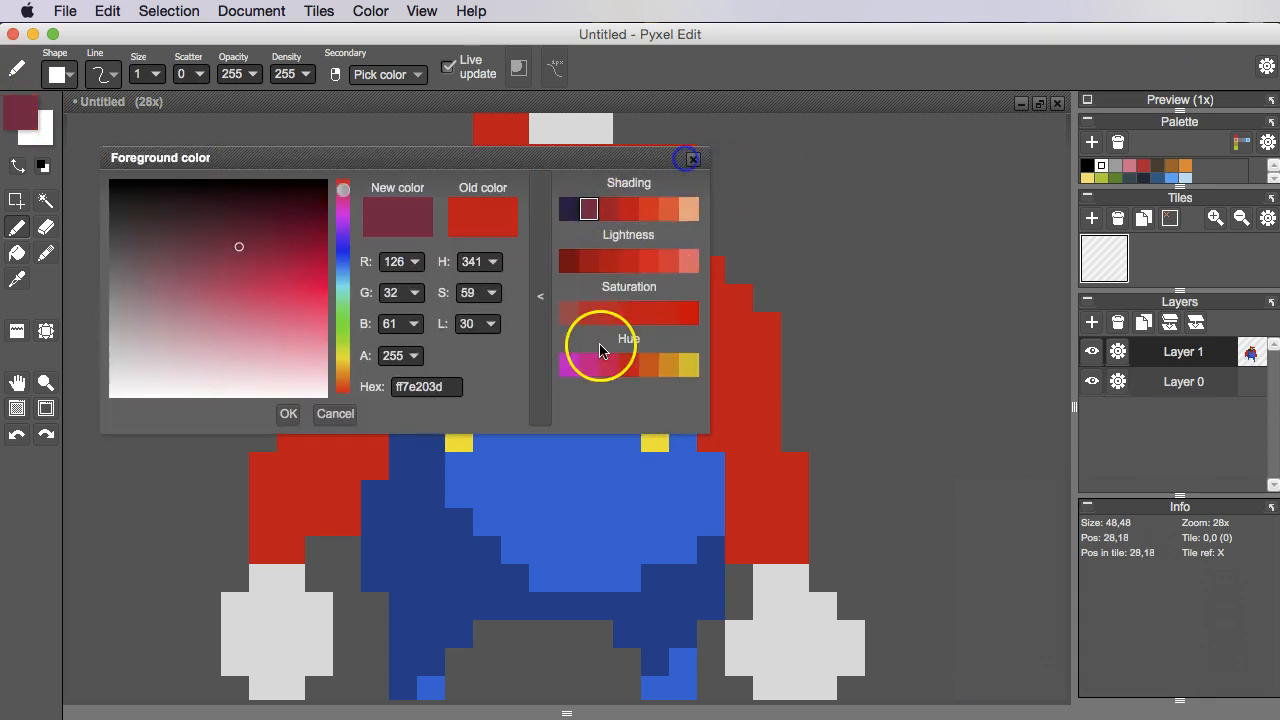
{"action": "left_click", "coordinate": [692, 168]}
{"action": "left_click", "coordinate": [691, 162]}
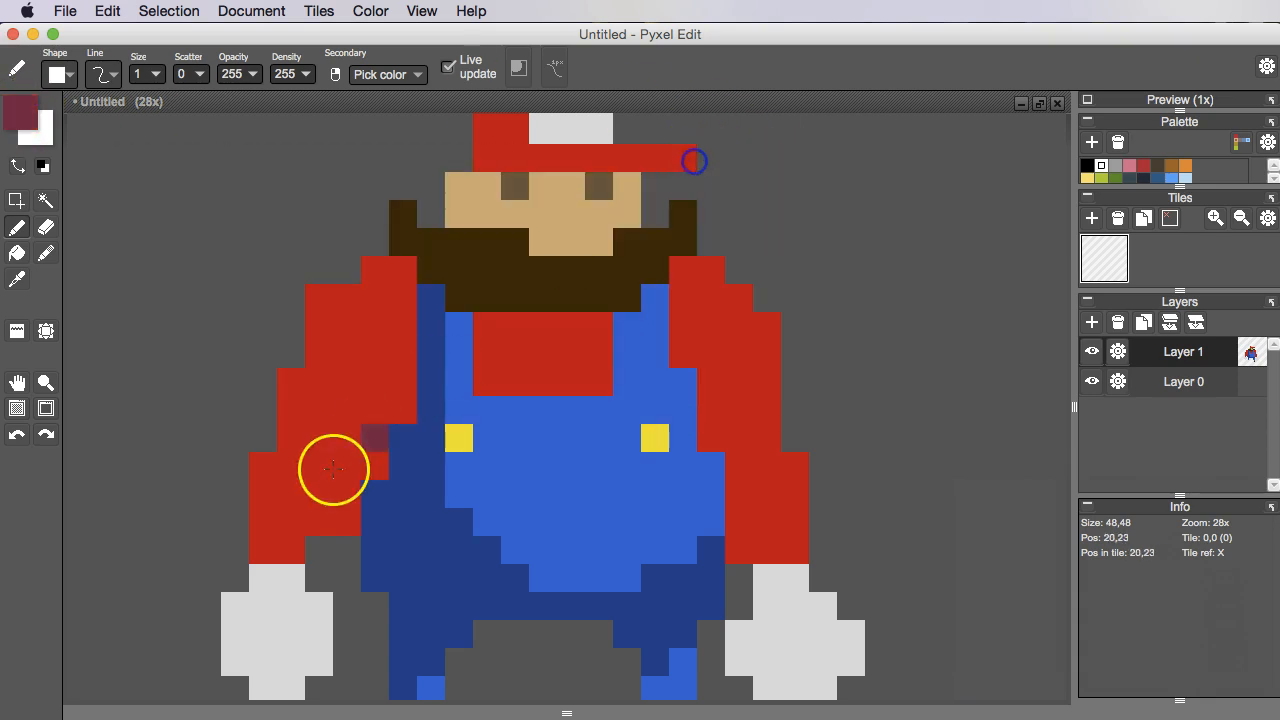
Shade the inner side of the left sleeve in dark maroon, stepping from the armpit down to the cuff.
{"action": "scroll", "coordinate": [331, 466], "scroll_direction": "down", "scroll_amount": 2}
{"action": "scroll", "coordinate": [331, 466], "scroll_direction": "left", "scroll_amount": 2}
{"action": "mouse_move", "coordinate": [383, 466]}
{"action": "left_mouse_down"}
{"action": "mouse_move", "coordinate": [416, 412]}
{"action": "mouse_move", "coordinate": [419, 440]}
{"action": "mouse_move", "coordinate": [430, 402]}
{"action": "mouse_move", "coordinate": [431, 435]}
{"action": "mouse_move", "coordinate": [468, 318]}
{"action": "left_mouse_up"}
{"action": "left_click", "coordinate": [463, 397]}
{"action": "left_click", "coordinate": [491, 323]}
{"action": "left_click", "coordinate": [494, 277]}
{"action": "scroll", "coordinate": [551, 247], "scroll_direction": "down", "scroll_amount": 4}
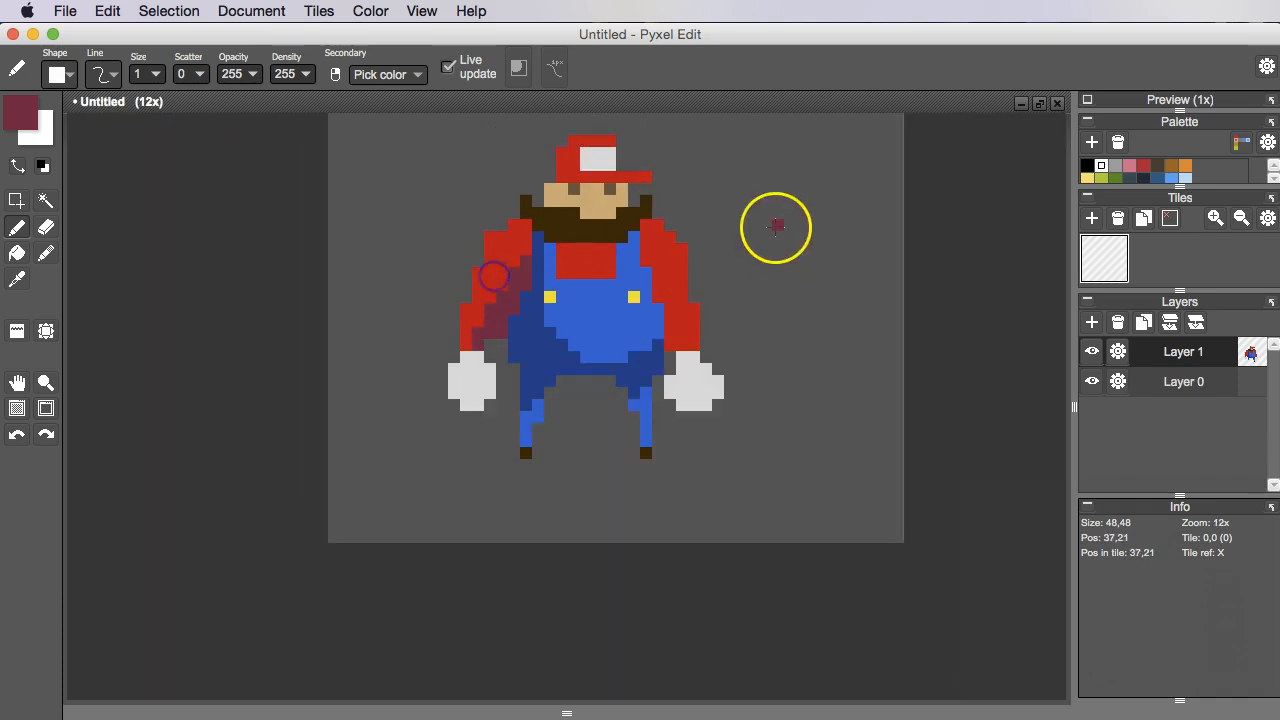
Shade the left and bottom edges of the red shirt patch between the straps in dark maroon.
{"action": "scroll", "coordinate": [669, 280], "scroll_direction": "up", "scroll_amount": 3}
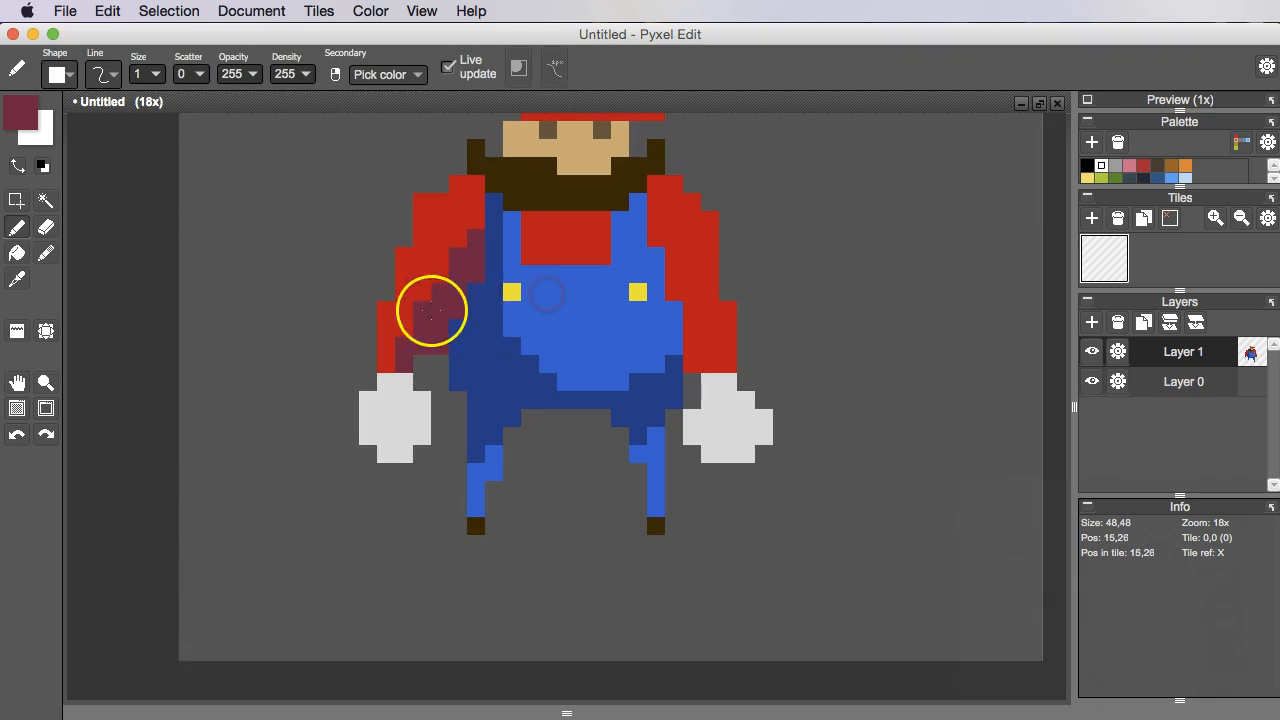
{"action": "left_click", "coordinate": [532, 240]}
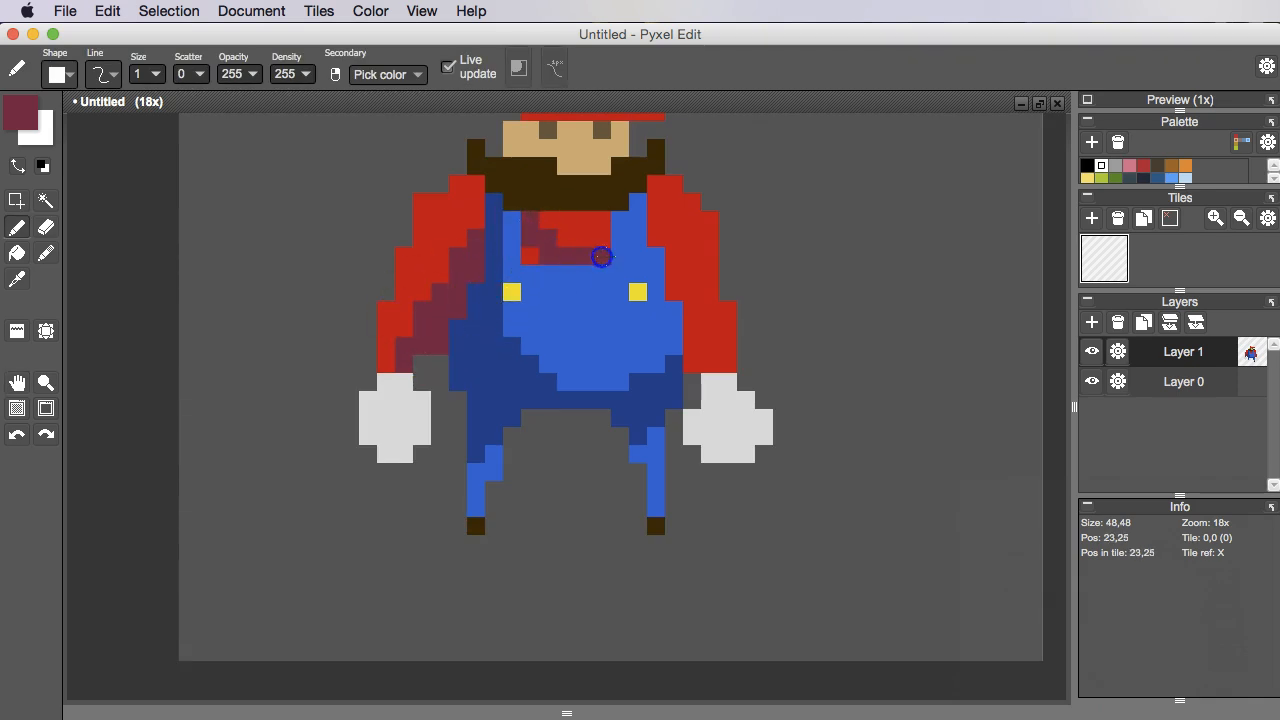
{"action": "scroll", "coordinate": [700, 290], "scroll_direction": "up", "scroll_amount": 2}
{"action": "left_click_drag", "start_coordinate": [646, 269], "coordinate": [641, 260]}
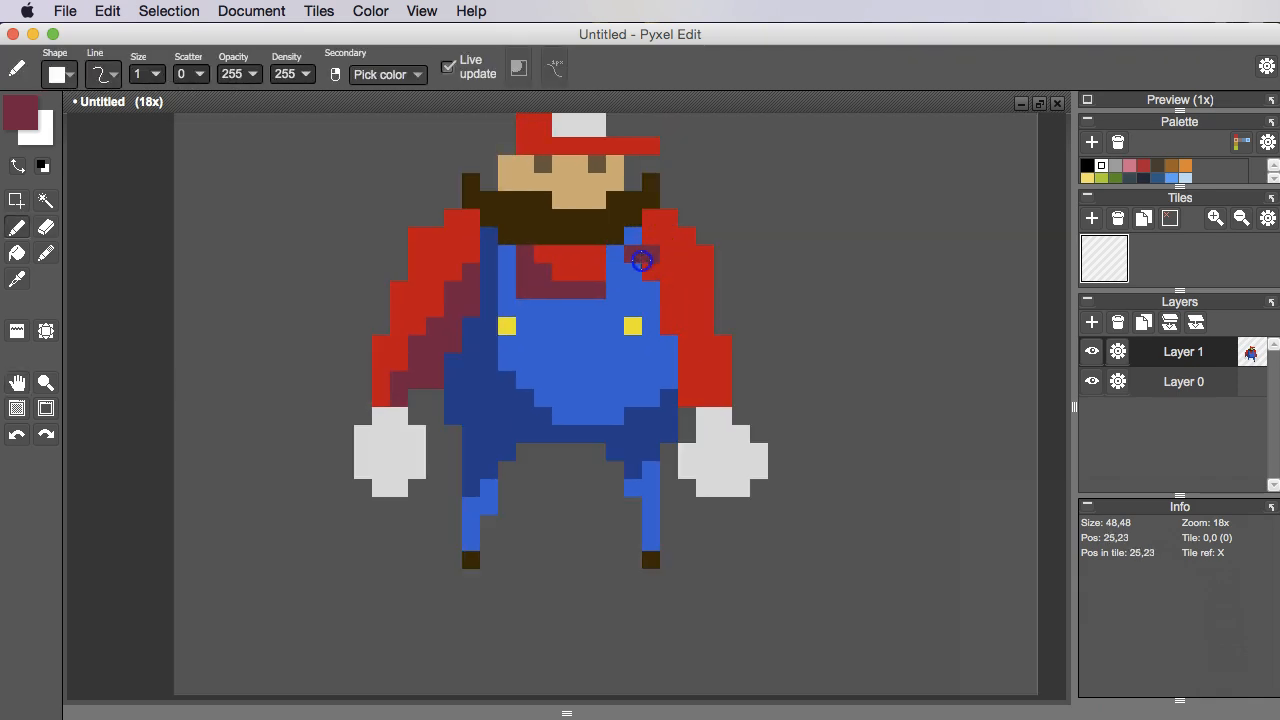
{"action": "key", "text": "ctrl+z"}
{"action": "key", "text": "super+z"}
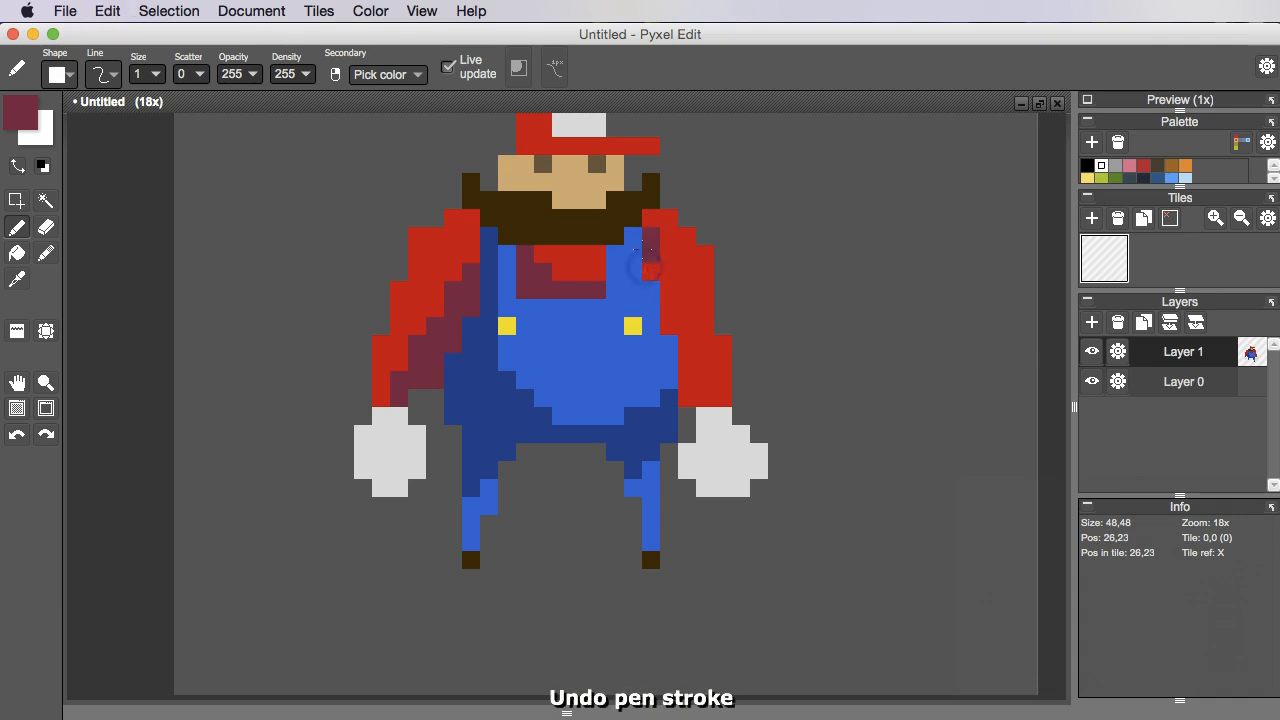
Shade the inner edge of the right sleeve in dark maroon from below the shoulder down to the glove.
{"action": "mouse_move", "coordinate": [650, 255]}
{"action": "left_mouse_down"}
{"action": "mouse_move", "coordinate": [671, 328]}
{"action": "mouse_move", "coordinate": [666, 281]}
{"action": "mouse_move", "coordinate": [685, 334]}
{"action": "left_mouse_up"}
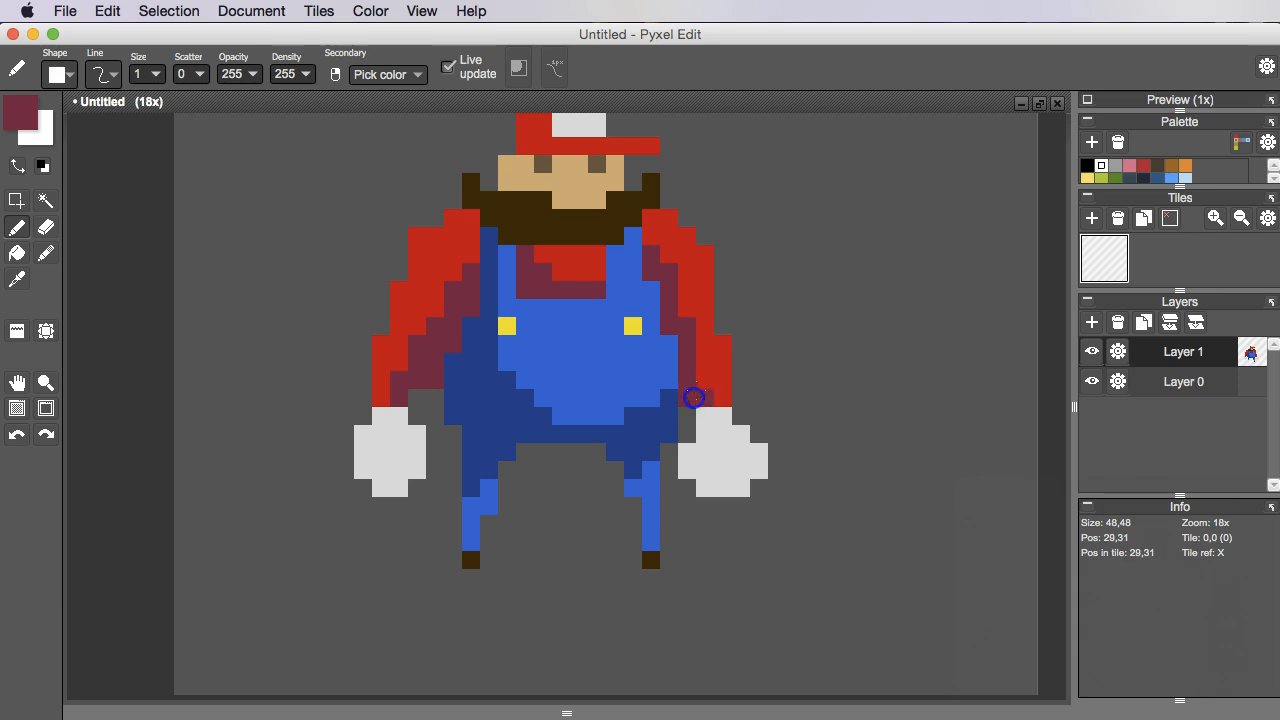
{"action": "scroll", "coordinate": [697, 368], "scroll_direction": "down", "scroll_amount": 3}
{"action": "middle_click", "coordinate": [749, 386]}
{"action": "scroll", "coordinate": [671, 411], "scroll_direction": "up", "scroll_amount": 3}
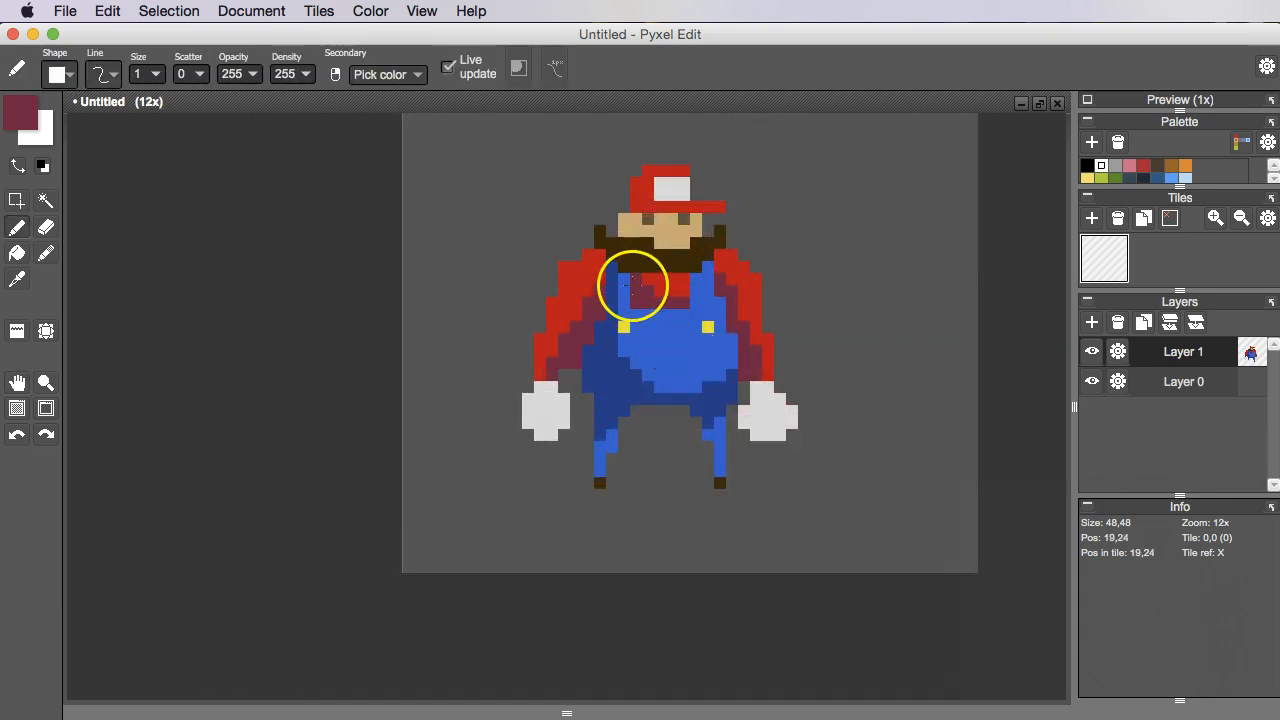
Try dark maroon shading on the left shoulder and outer sleeve, and undo the strokes.
{"action": "middle_click", "coordinate": [598, 276]}
{"action": "scroll", "coordinate": [598, 276], "scroll_direction": "up", "scroll_amount": 2}
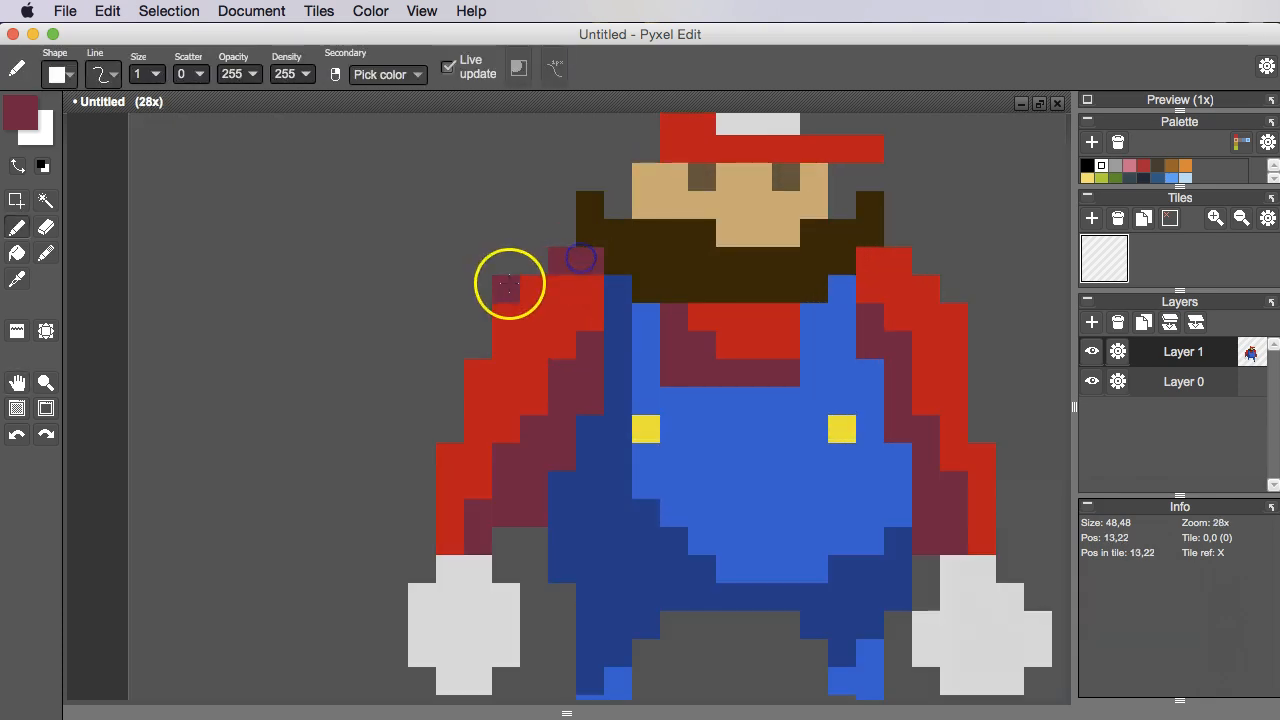
{"action": "left_click_drag", "start_coordinate": [489, 377], "coordinate": [480, 394]}
{"action": "scroll", "coordinate": [525, 344], "scroll_direction": "down", "scroll_amount": 5}
{"action": "left_click_drag", "start_coordinate": [689, 380], "coordinate": [686, 417]}
{"action": "key", "text": "super+z"}
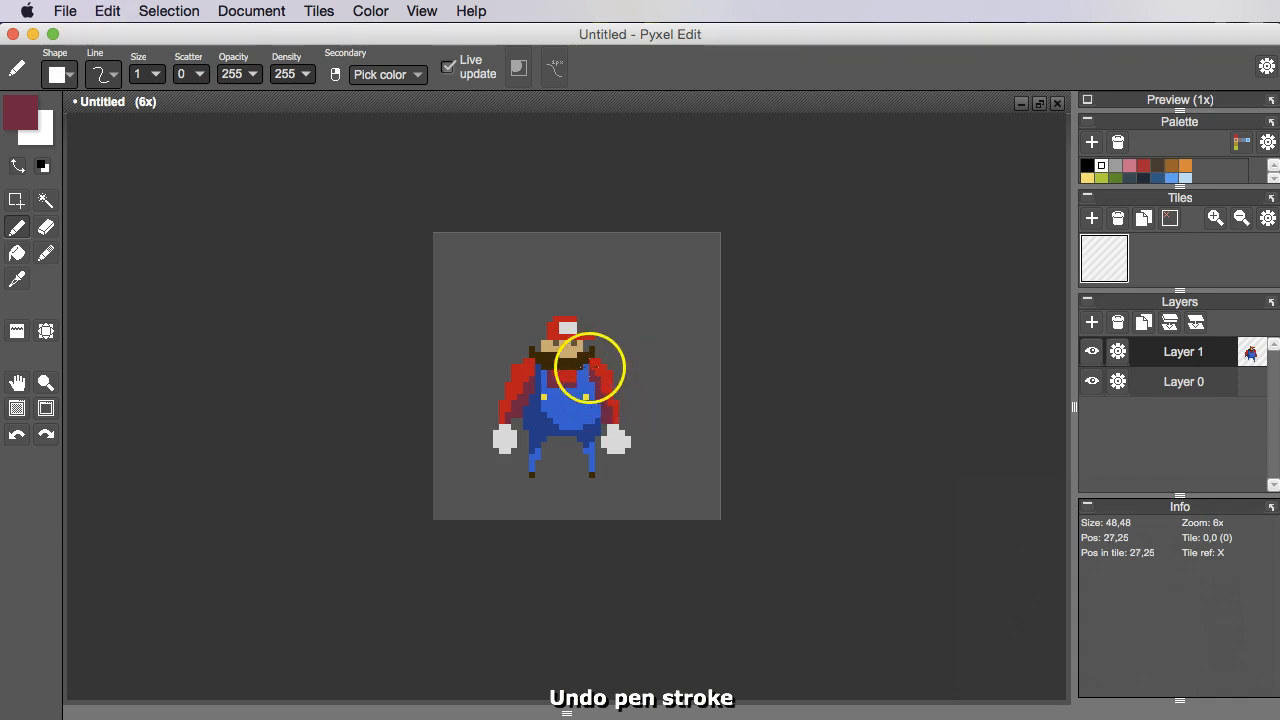
Shade the back column of the red cap in dark maroon, clearing the shading from the column beside the white patch.
{"action": "scroll", "coordinate": [588, 368], "scroll_direction": "up", "scroll_amount": 6}
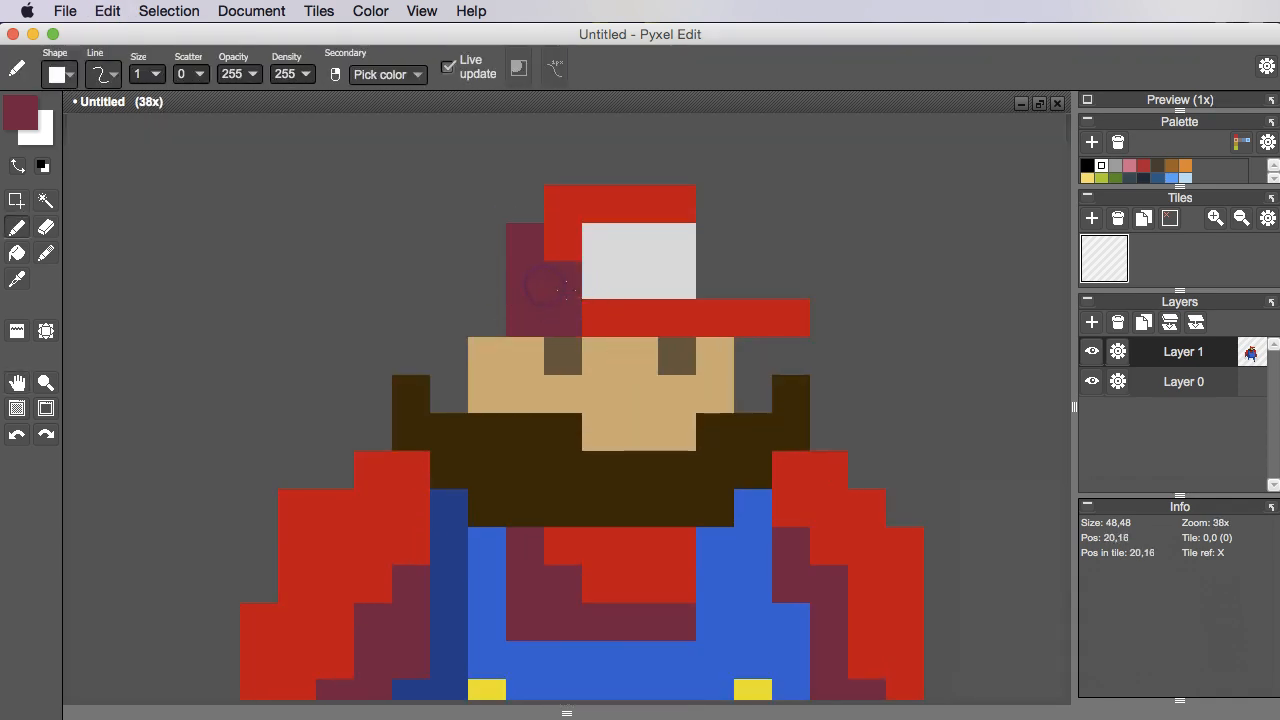
{"action": "right_click", "coordinate": [560, 257]}
{"action": "left_click_drag", "start_coordinate": [566, 292], "coordinate": [569, 311]}
{"action": "right_click", "coordinate": [531, 299]}
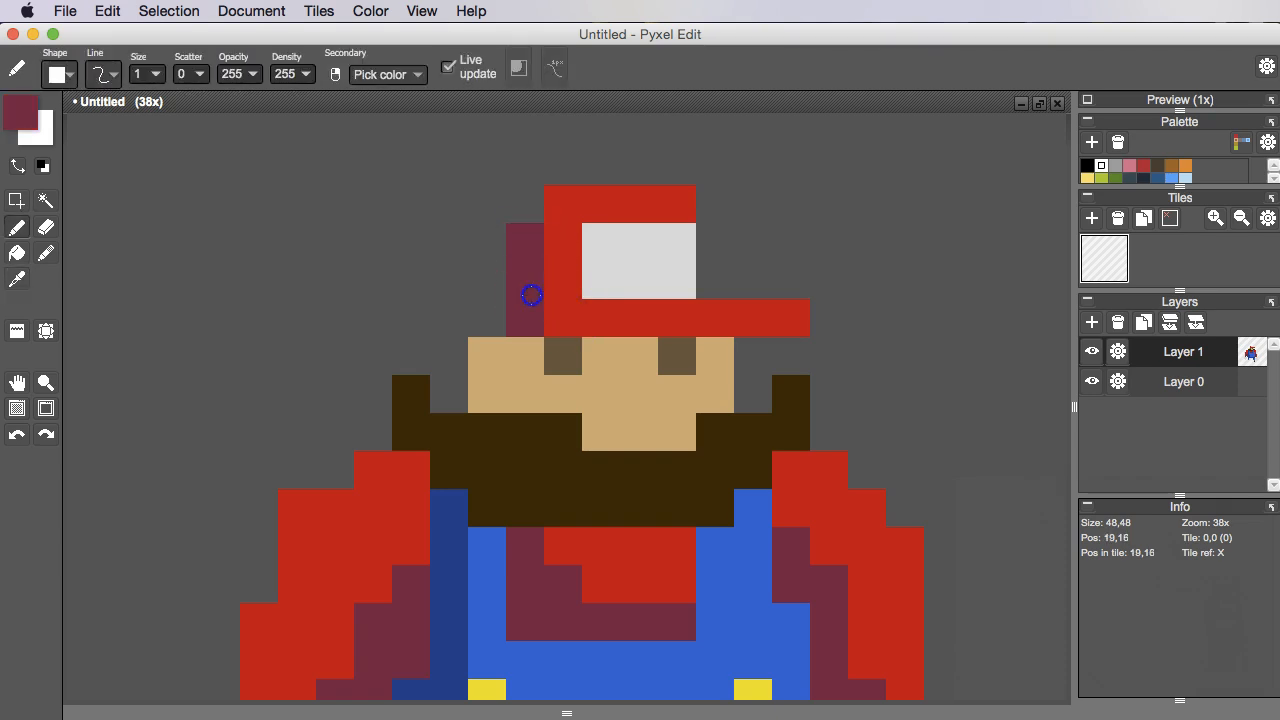
Try extending the dark maroon shading along the cap's lower band, and restore those pixels to red.
{"action": "left_click", "coordinate": [557, 320]}
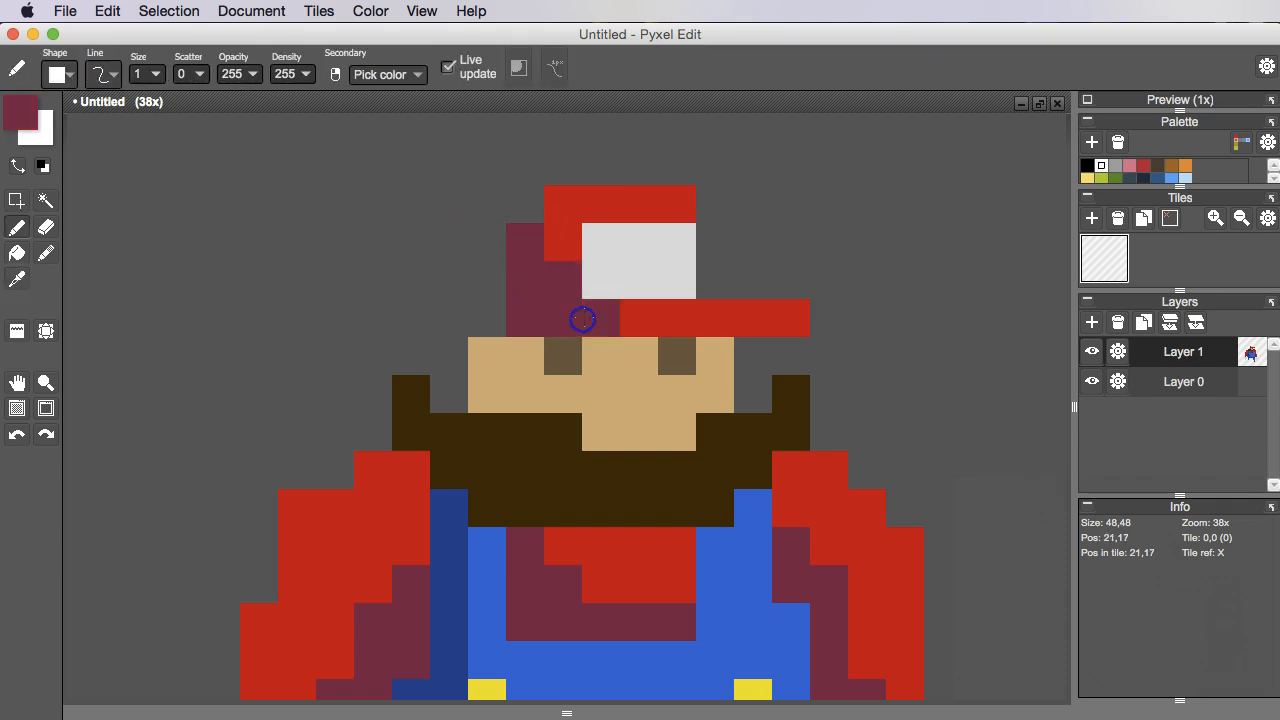
{"action": "scroll", "coordinate": [583, 319], "scroll_direction": "down", "scroll_amount": 6}
{"action": "scroll", "coordinate": [523, 306], "scroll_direction": "up", "scroll_amount": 6}
{"action": "right_click", "coordinate": [451, 262]}
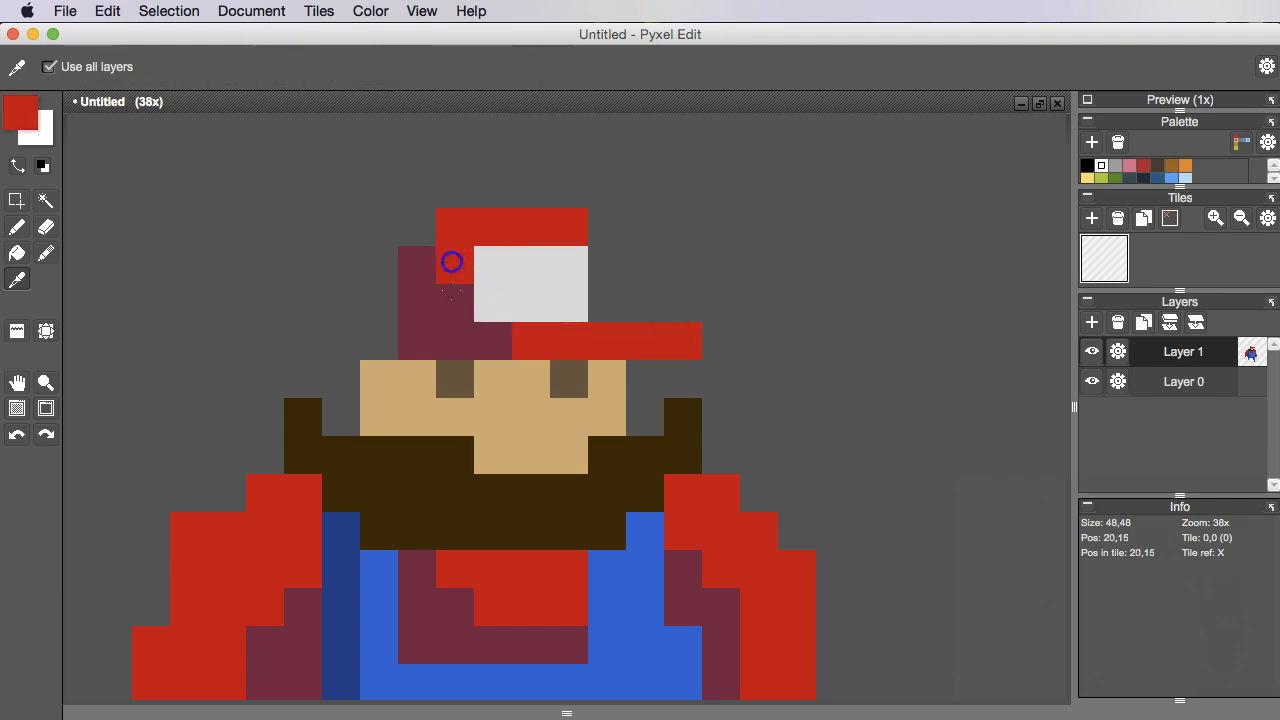
{"action": "scroll", "coordinate": [477, 334], "scroll_direction": "down", "scroll_amount": 5}
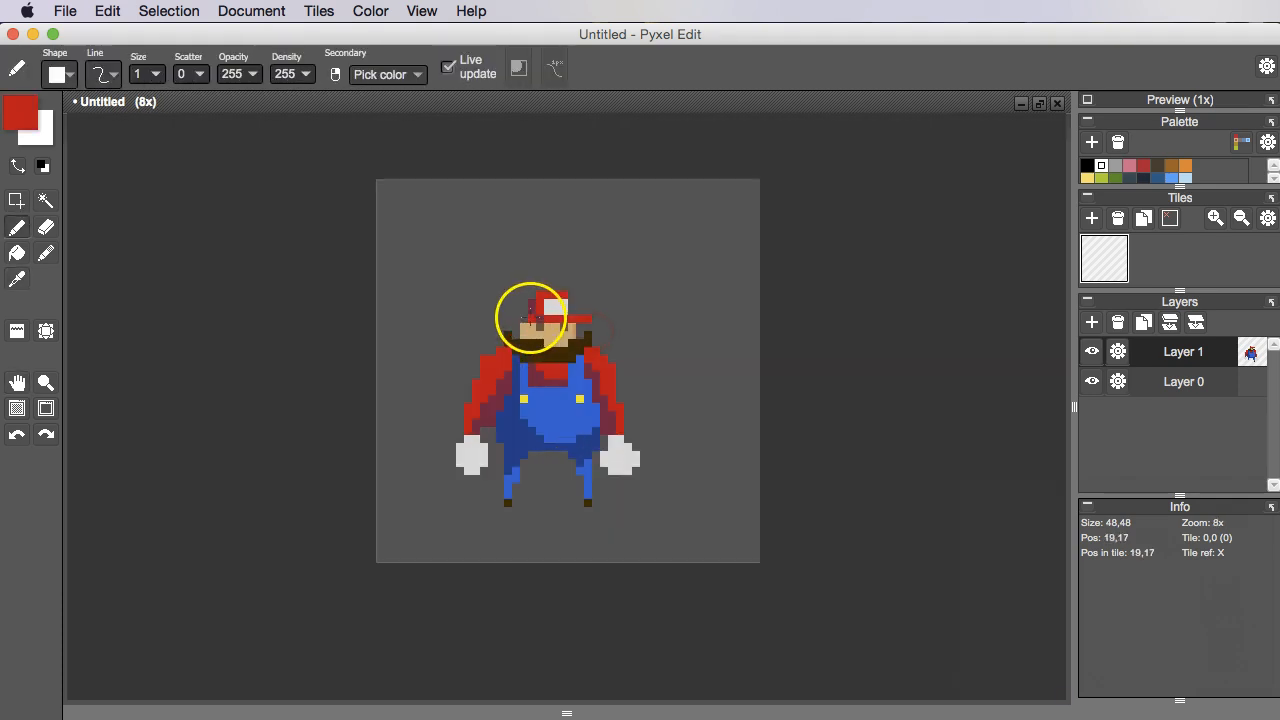
{"action": "scroll", "coordinate": [634, 354], "scroll_direction": "up", "scroll_amount": 5}
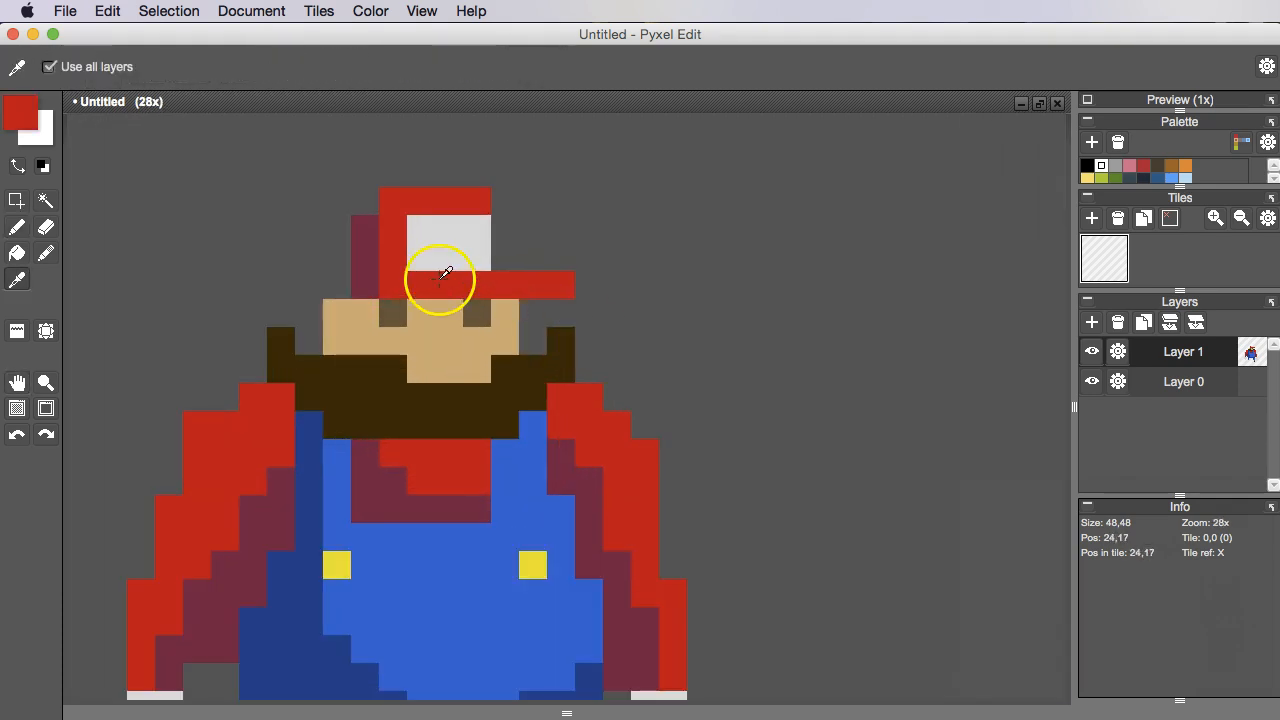
Shade the back corner pixel of the cap's top row in dark maroon.
{"action": "right_click", "coordinate": [365, 240]}
{"action": "right_click", "coordinate": [391, 206]}
{"action": "scroll", "coordinate": [563, 303], "scroll_direction": "down", "scroll_amount": 5}
{"action": "scroll", "coordinate": [594, 346], "scroll_direction": "up", "scroll_amount": 4}
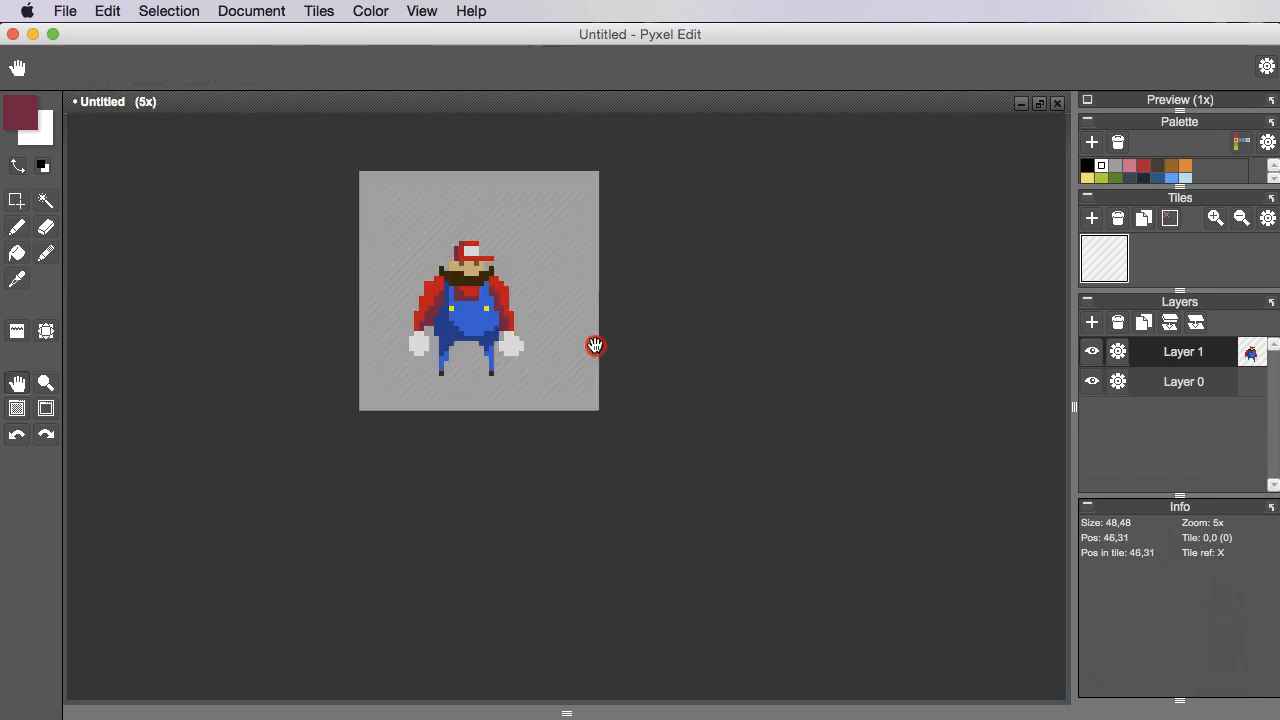
{"action": "scroll", "coordinate": [540, 350], "scroll_direction": "up", "scroll_amount": 4}
{"action": "scroll", "coordinate": [600, 380], "scroll_direction": "down", "scroll_amount": 4}
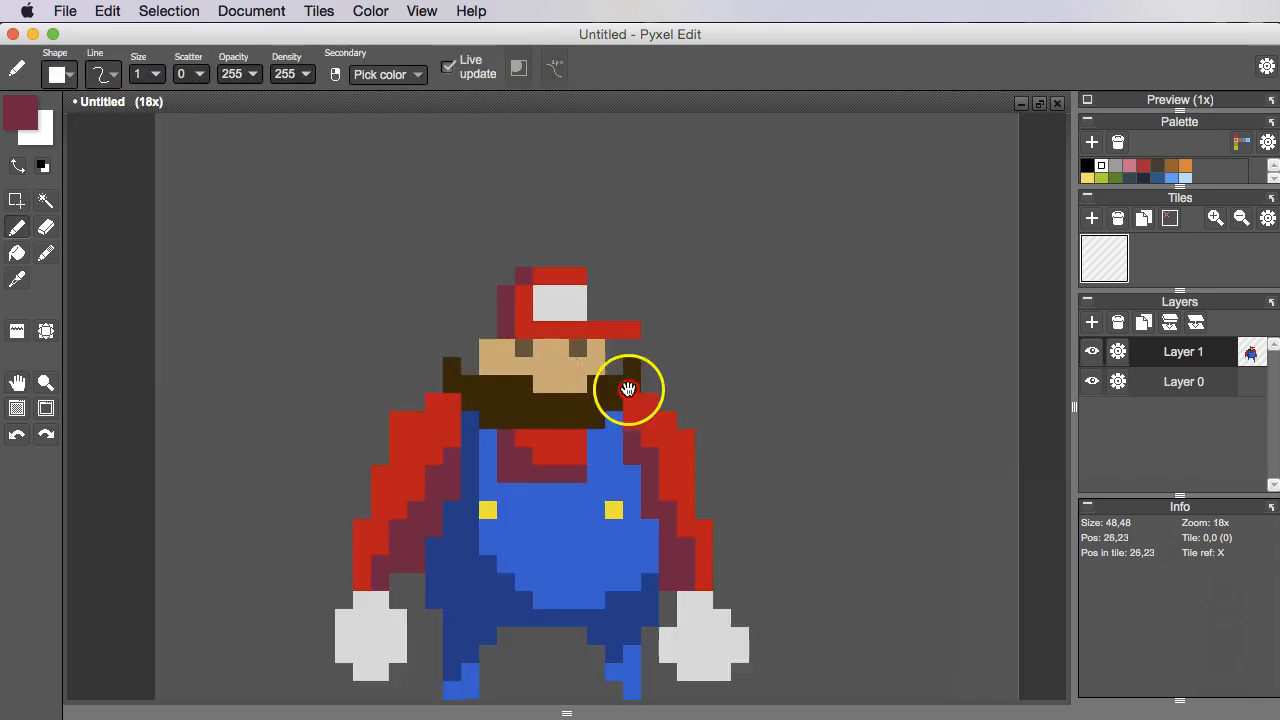
Recolor the overall button on the lit side with the lightest shade of its yellow.
{"action": "scroll", "coordinate": [640, 420], "scroll_direction": "up", "scroll_amount": 3}
{"action": "scroll", "coordinate": [630, 430], "scroll_direction": "up", "scroll_amount": 2}
{"action": "right_click", "coordinate": [623, 403]}
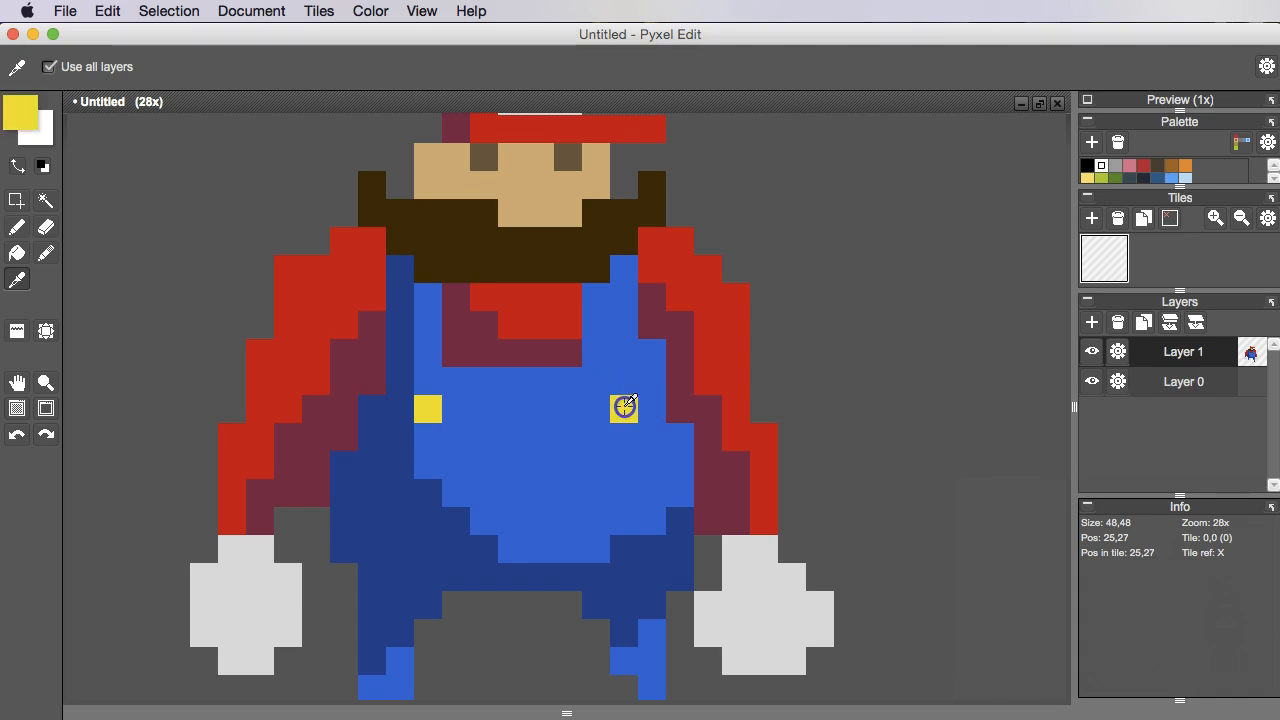
{"action": "left_click", "coordinate": [23, 111]}
{"action": "left_click", "coordinate": [687, 208]}
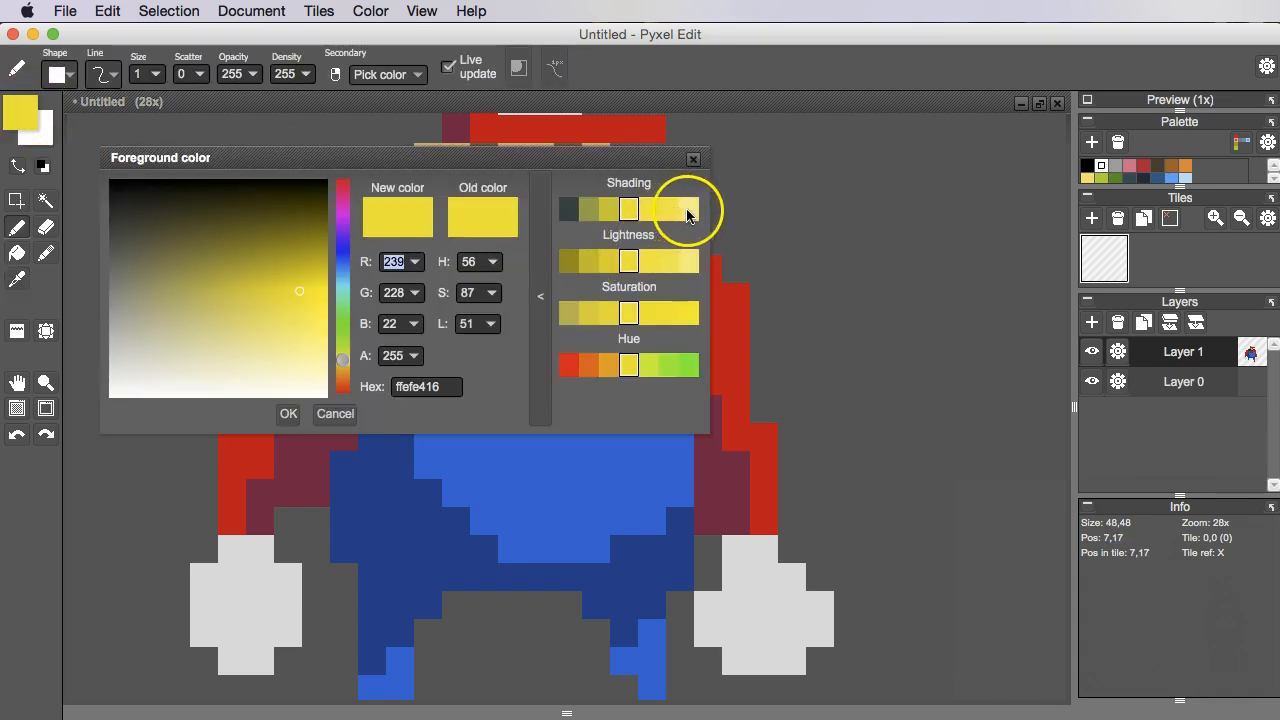
{"action": "left_click", "coordinate": [695, 158]}
{"action": "left_click", "coordinate": [651, 381]}
{"action": "scroll", "coordinate": [660, 405], "scroll_direction": "down", "scroll_amount": 4}
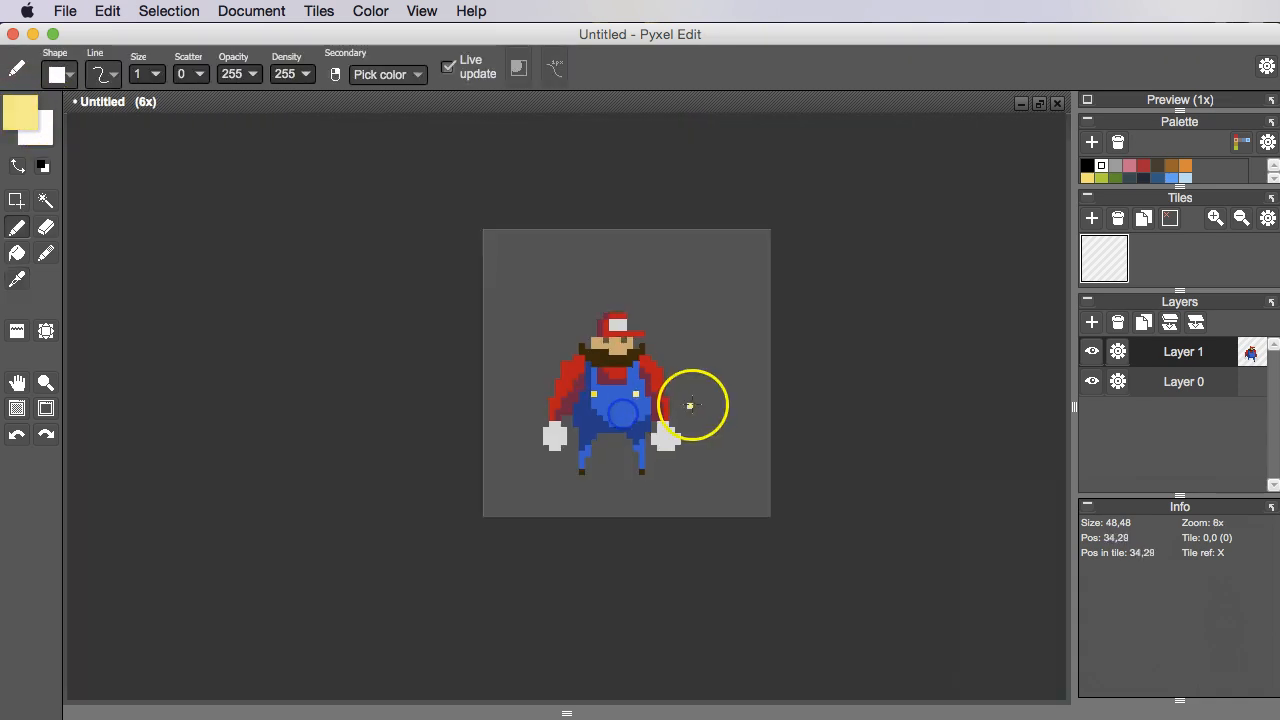
Shade the outer and lower edge of the glove on the shaded side with a slightly darker grey from the glove color's shading ramp.
{"action": "scroll", "coordinate": [680, 440], "scroll_direction": "up", "scroll_amount": 1}
{"action": "scroll", "coordinate": [658, 462], "scroll_direction": "up", "scroll_amount": 5}
{"action": "scroll", "coordinate": [614, 391], "scroll_direction": "down", "scroll_amount": 3}
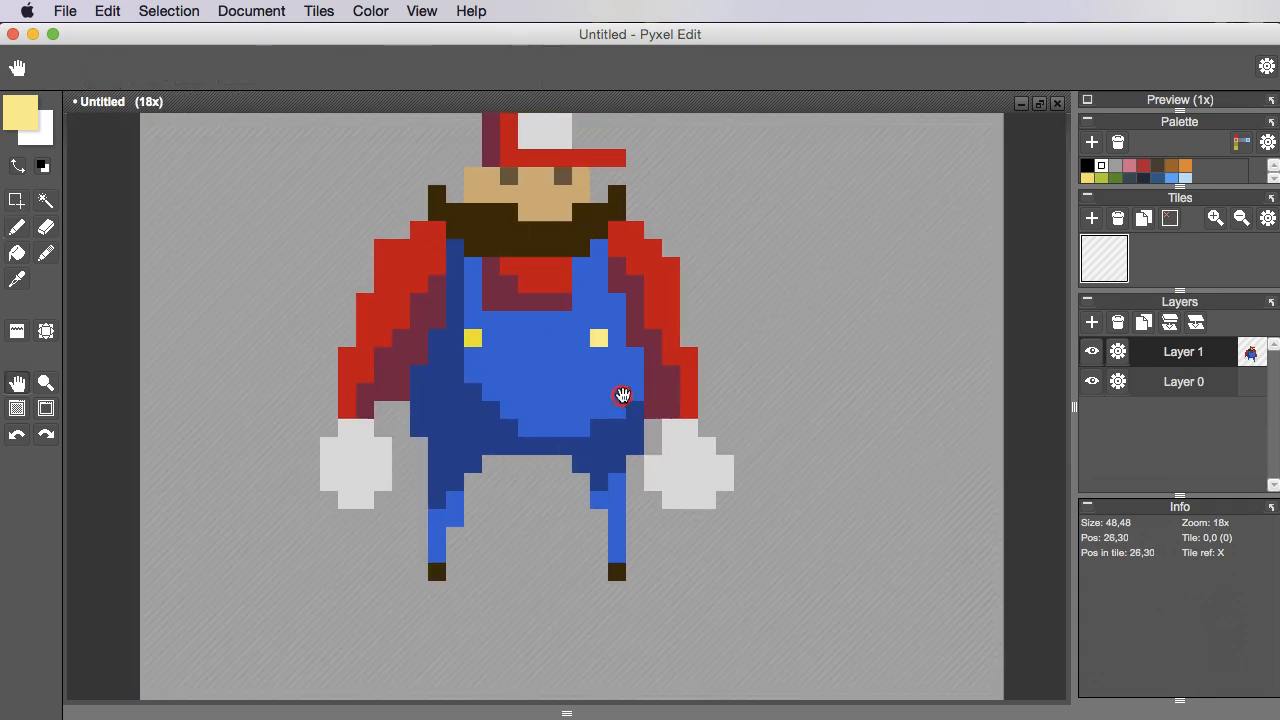
{"action": "left_click", "coordinate": [694, 457], "text": "alt"}
{"action": "left_click", "coordinate": [20, 112]}
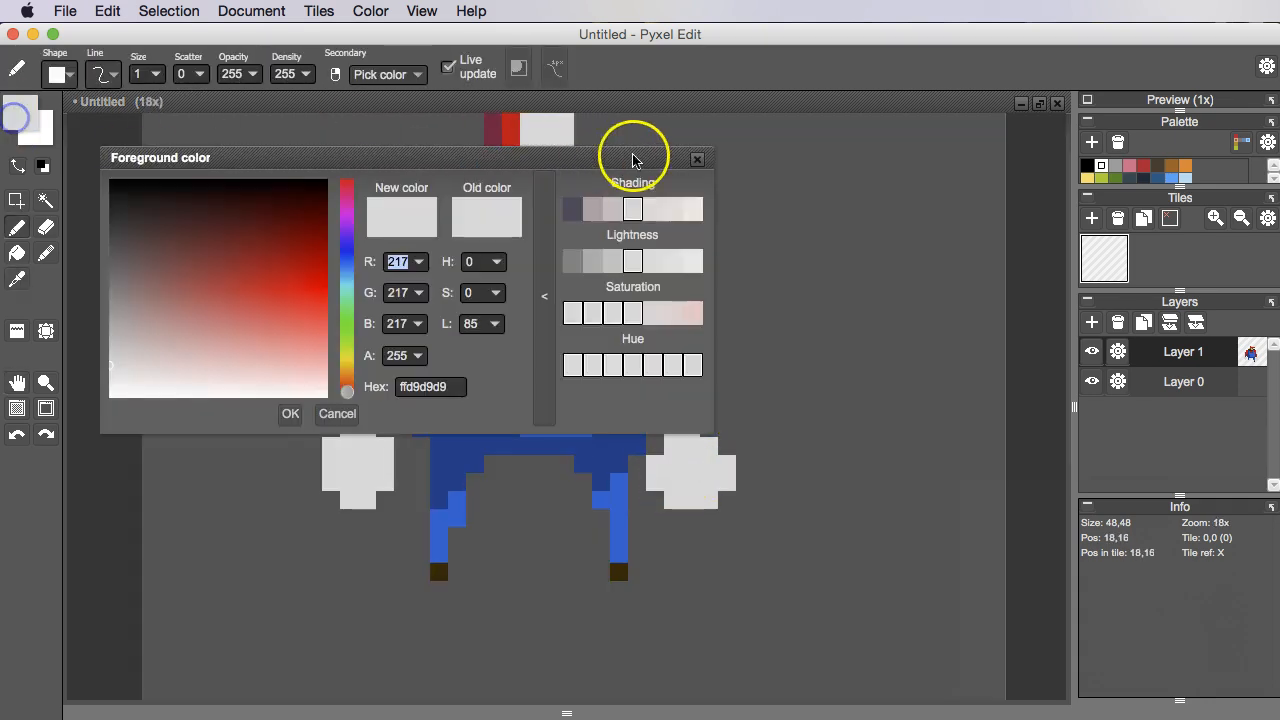
{"action": "left_click", "coordinate": [611, 208]}
{"action": "left_click", "coordinate": [696, 159]}
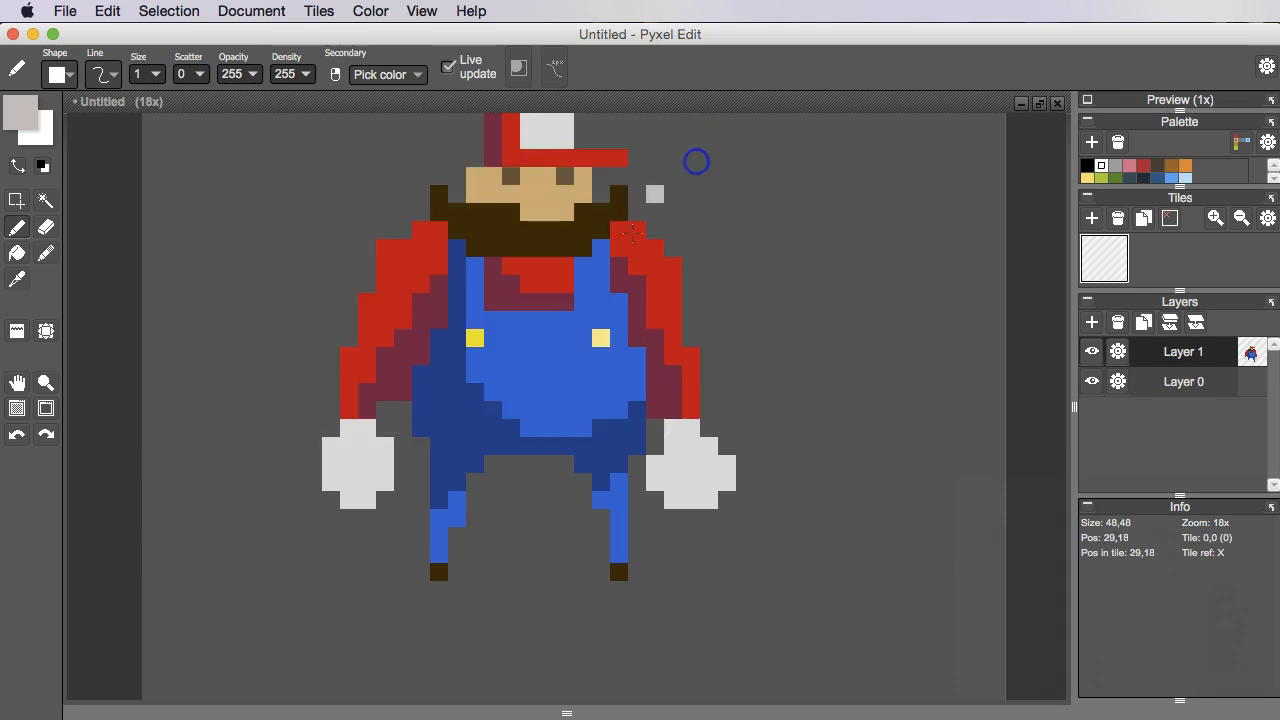
{"action": "scroll", "coordinate": [430, 440], "scroll_direction": "up", "scroll_amount": 1}
{"action": "left_click_drag", "start_coordinate": [281, 451], "coordinate": [282, 488]}
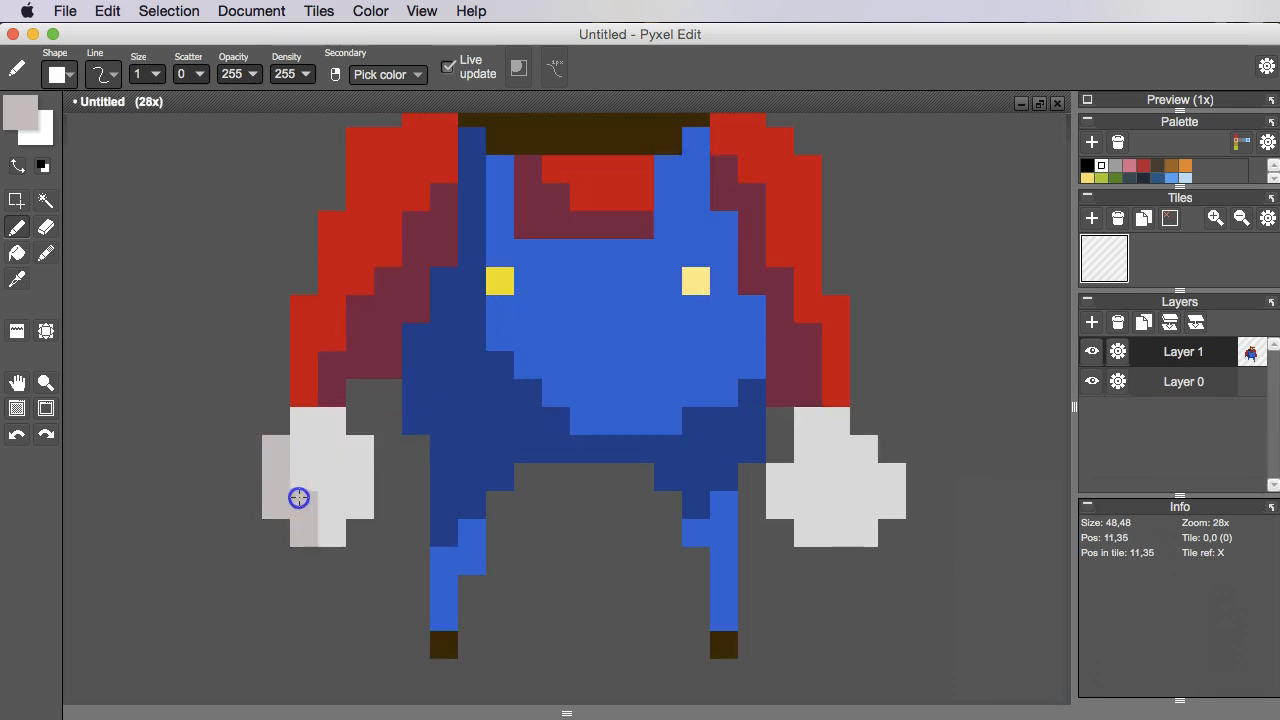
{"action": "scroll", "coordinate": [328, 524], "scroll_direction": "down", "scroll_amount": 4}
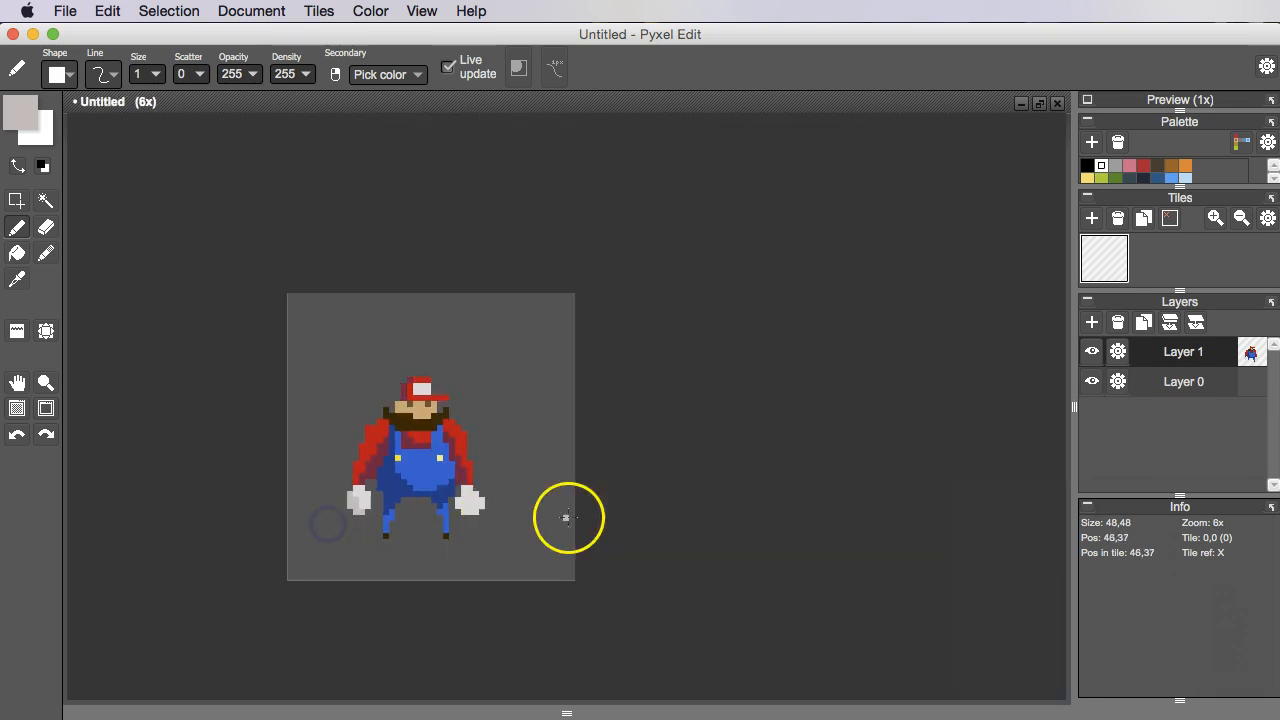
Shade the inner and bottom edges of the other glove with the same darker grey.
{"action": "scroll", "coordinate": [451, 486], "scroll_direction": "up", "scroll_amount": 3}
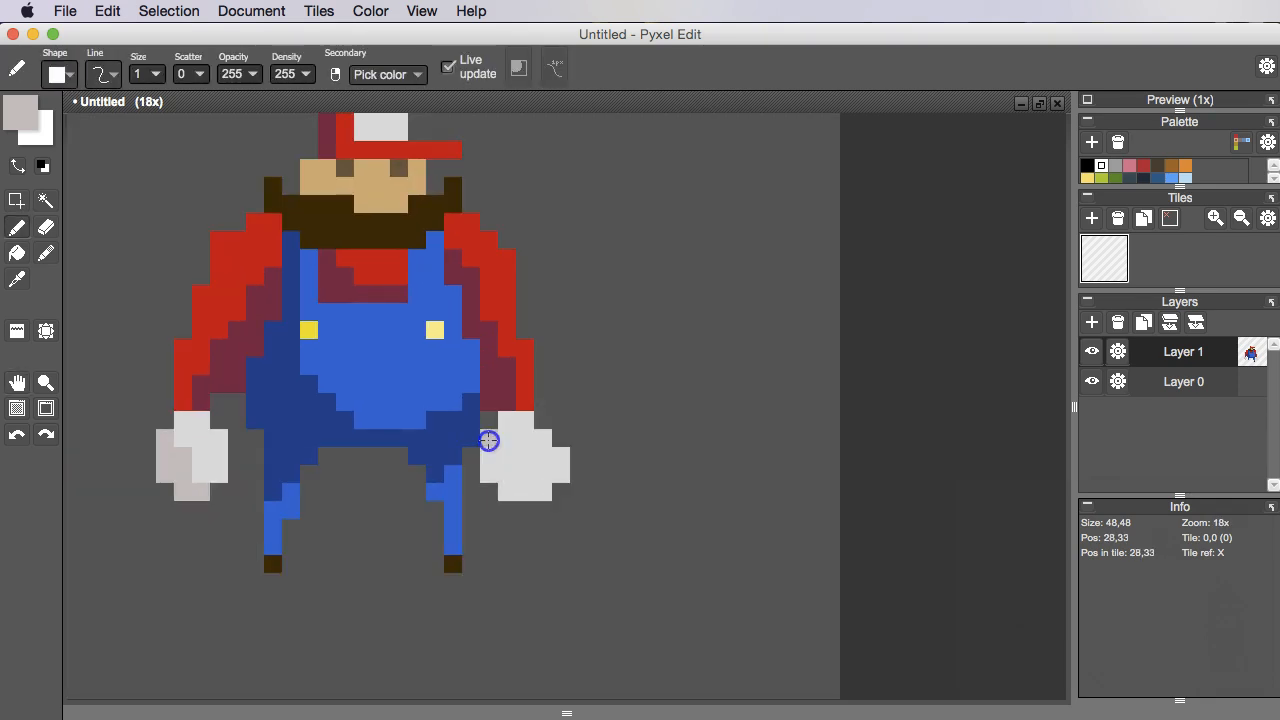
{"action": "key", "text": "super+z"}
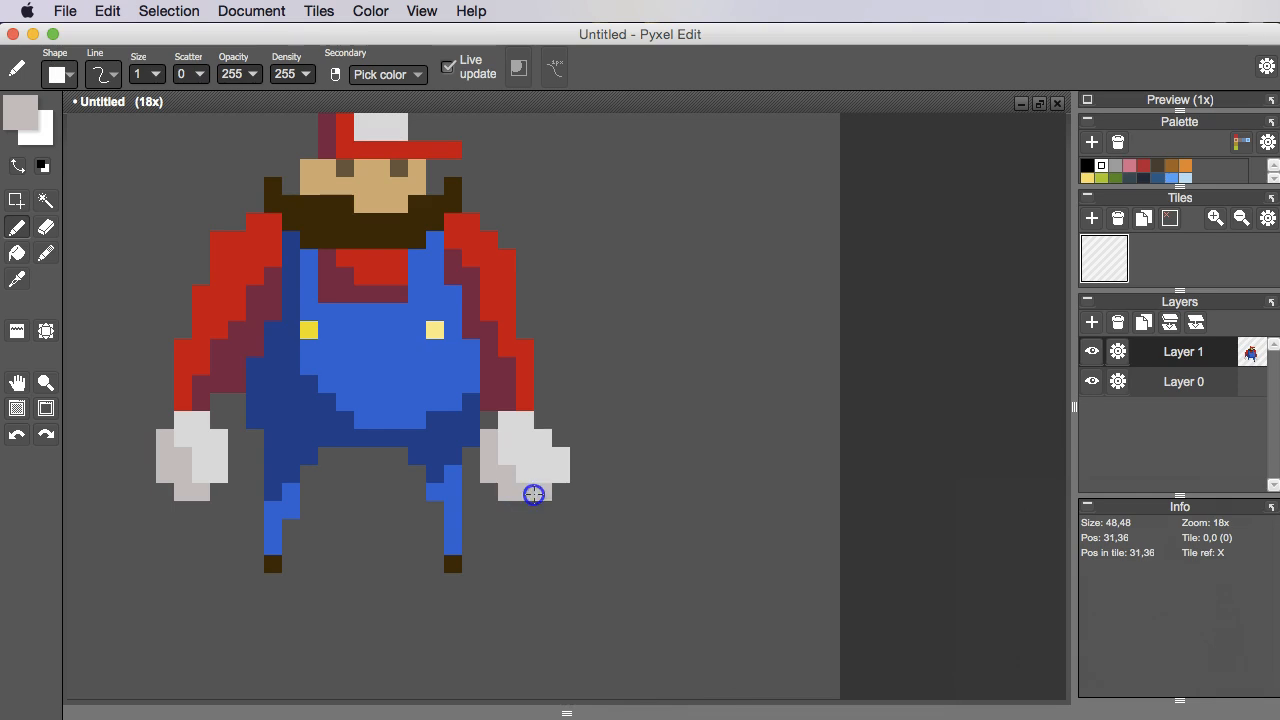
{"action": "scroll", "coordinate": [535, 495], "scroll_direction": "down", "scroll_amount": 3}
{"action": "scroll", "coordinate": [580, 510], "scroll_direction": "up", "scroll_amount": 3}
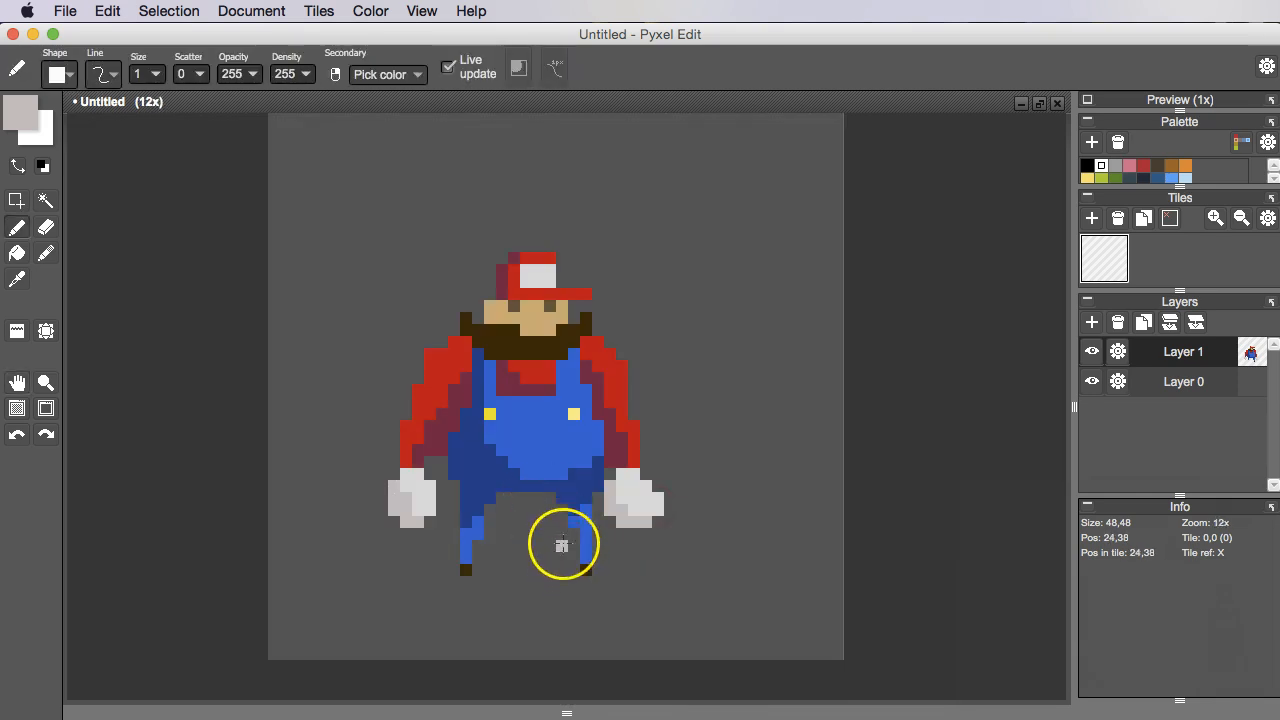
Paint a dark brown column of hair down the back edge of the face, using the beard color.
{"action": "scroll", "coordinate": [573, 343], "scroll_direction": "up", "scroll_amount": 2}
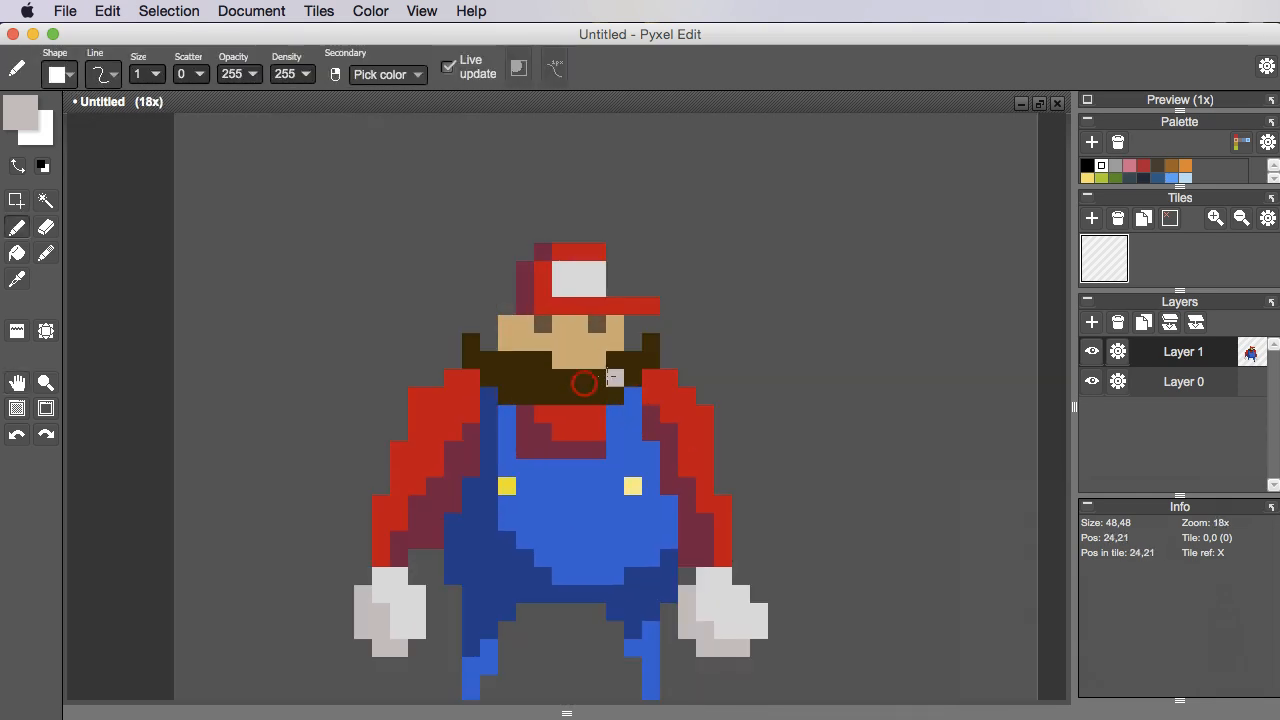
{"action": "key", "text": "alt"}
{"action": "left_click_drag", "start_coordinate": [523, 312], "coordinate": [520, 343]}
{"action": "left_click", "coordinate": [577, 411]}
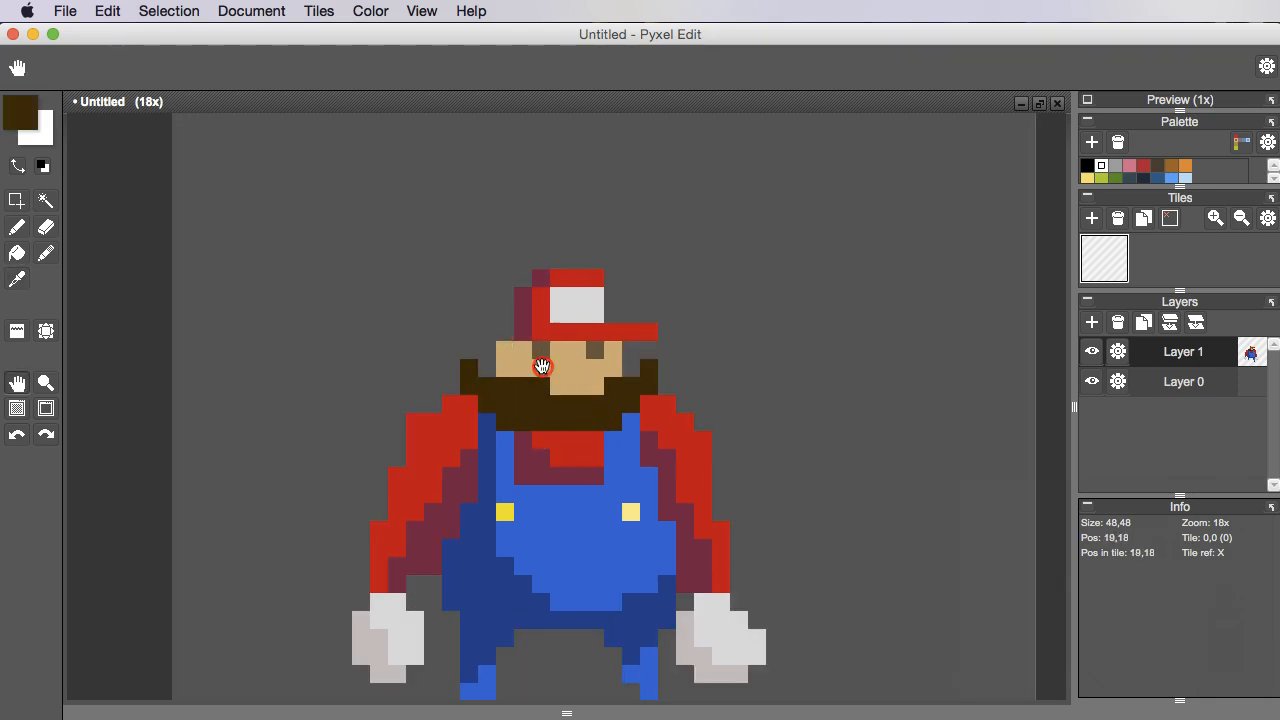
{"action": "left_click_drag", "start_coordinate": [586, 424], "coordinate": [588, 434]}
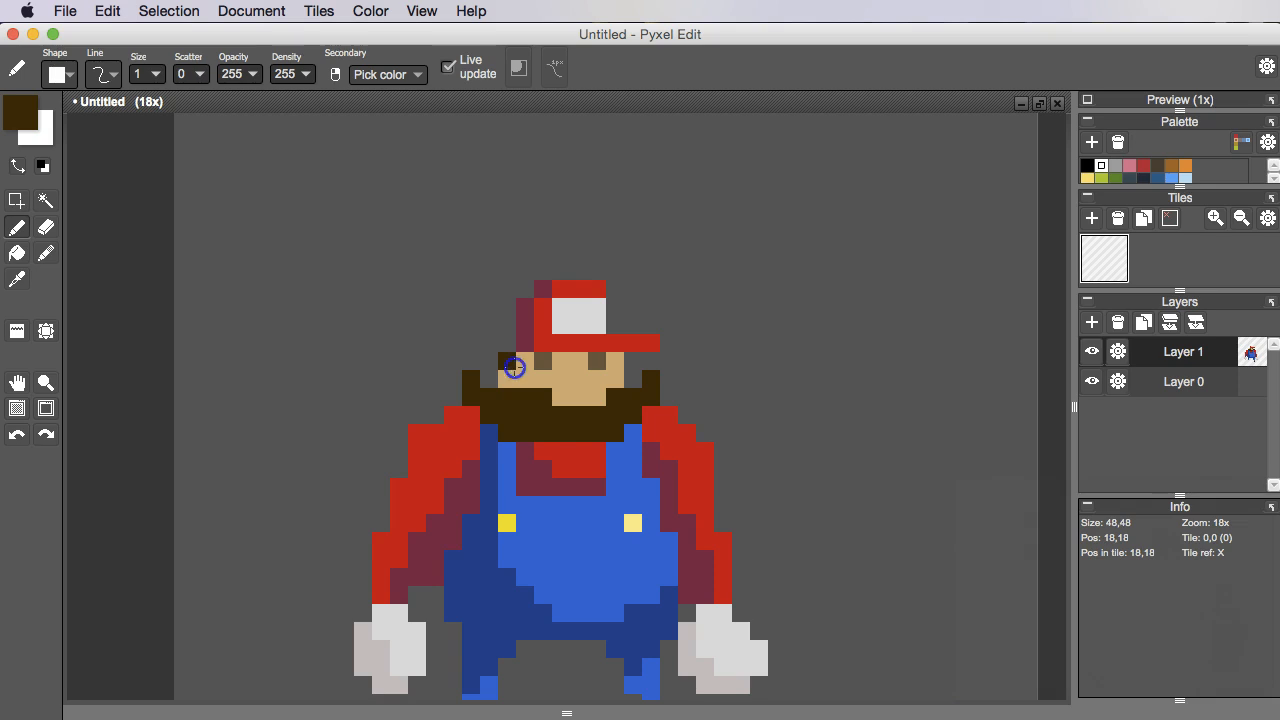
Extend the back of the cap by one column and its top row by one pixel in dark maroon.
{"action": "right_click", "coordinate": [523, 338]}
{"action": "left_click", "coordinate": [508, 314]}
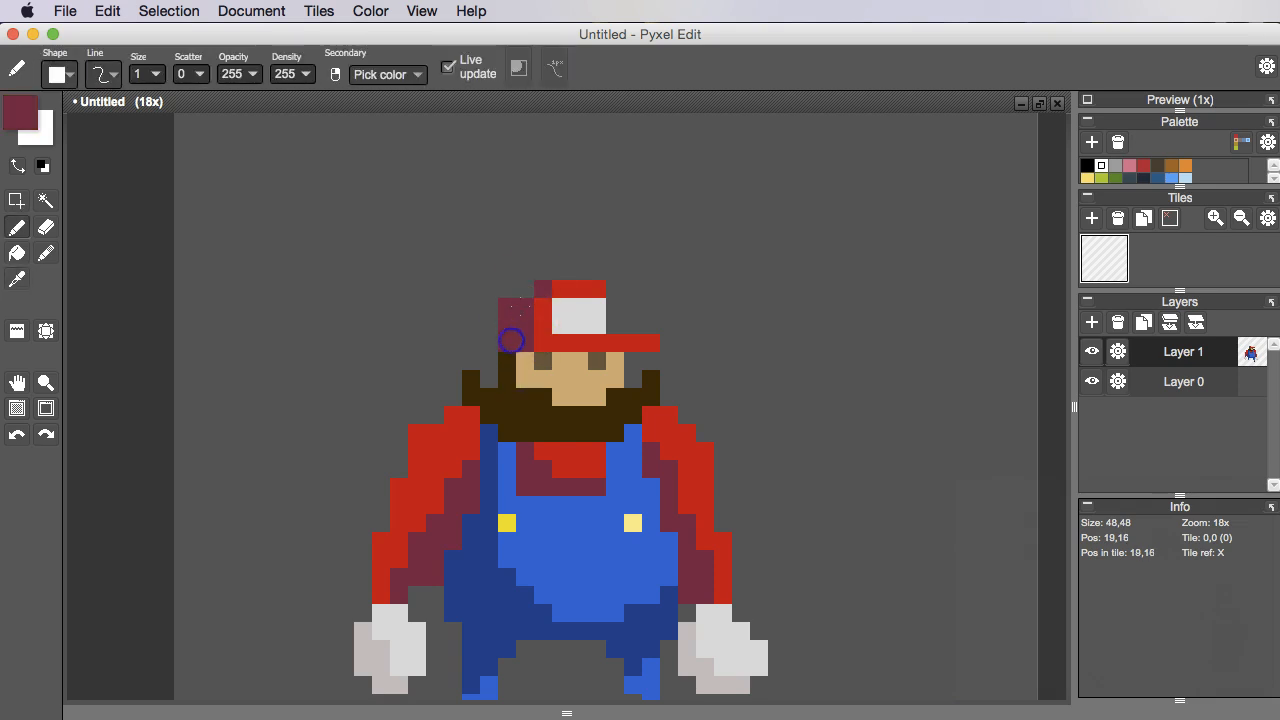
{"action": "scroll", "coordinate": [578, 319], "scroll_direction": "down", "scroll_amount": 6}
{"action": "left_click_drag", "start_coordinate": [666, 365], "coordinate": [668, 373]}
{"action": "scroll", "coordinate": [597, 360], "scroll_direction": "up", "scroll_amount": 6}
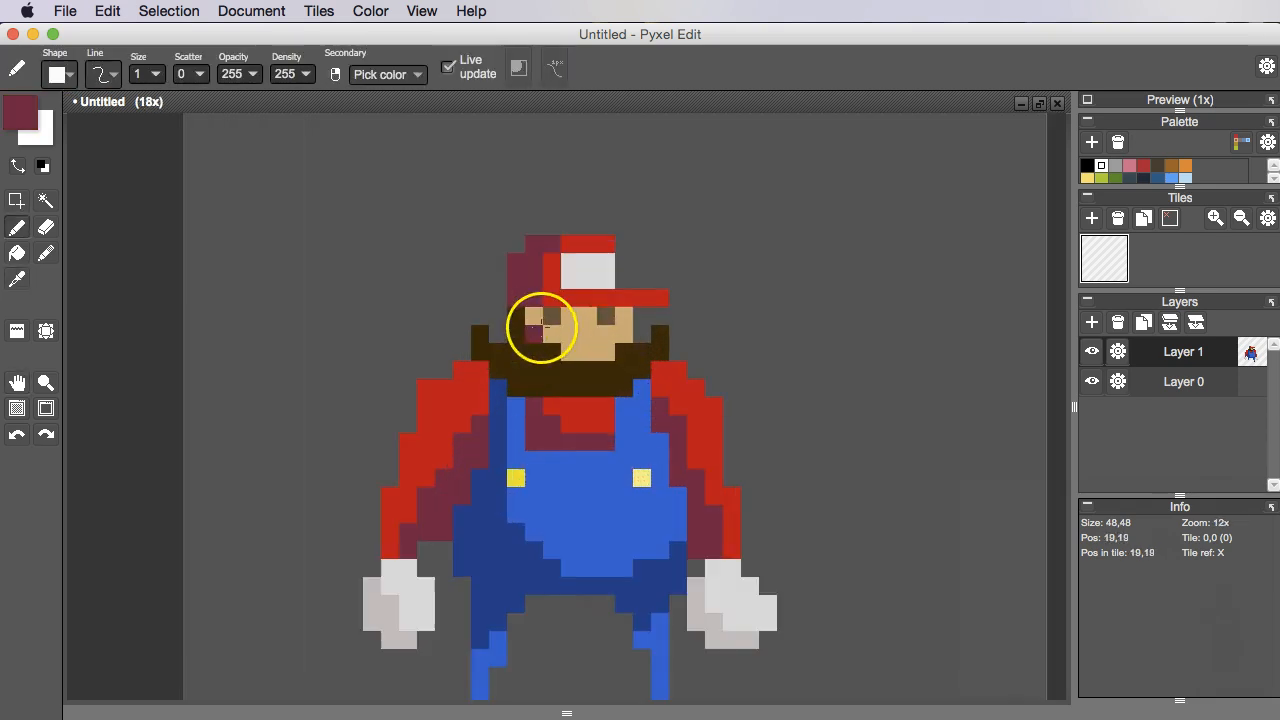
Paint over the dark brown hair column at the back of the face with the skin tone.
{"action": "left_click_drag", "start_coordinate": [543, 331], "coordinate": [547, 349]}
{"action": "key", "text": "alt"}
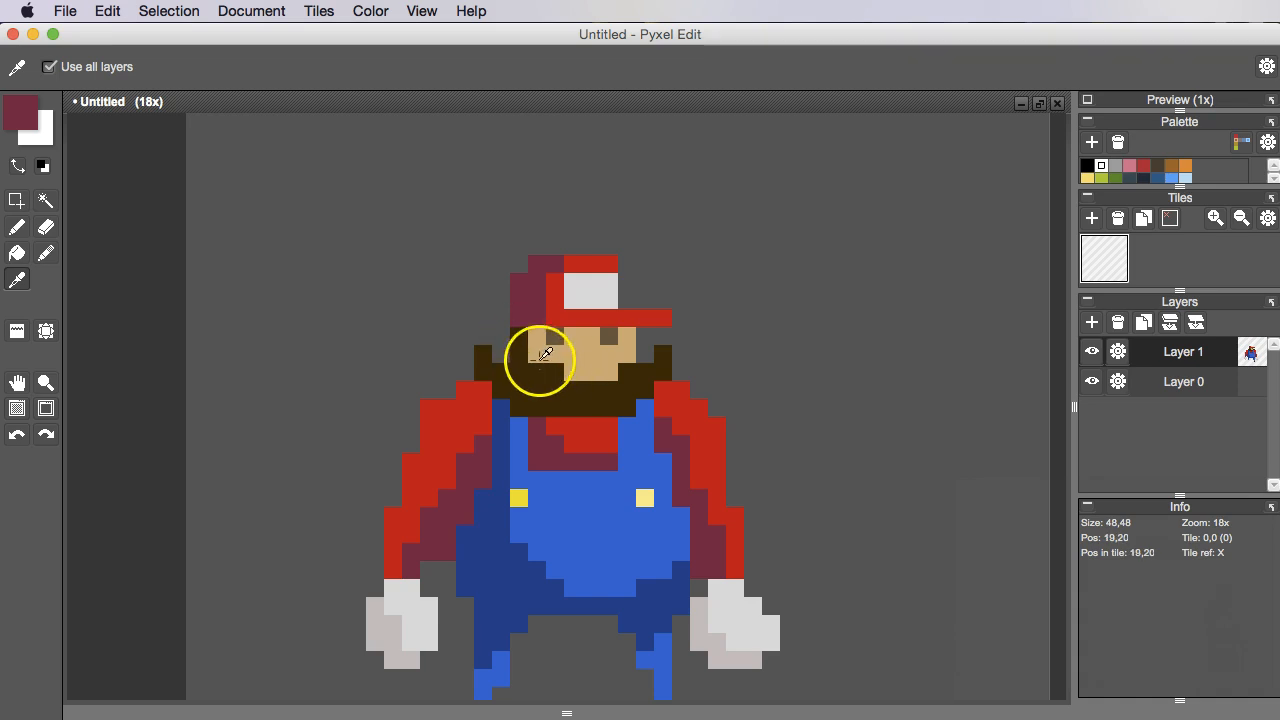
{"action": "left_click", "coordinate": [545, 354], "text": "alt"}
{"action": "scroll", "coordinate": [545, 354], "scroll_direction": "down", "scroll_amount": 5}
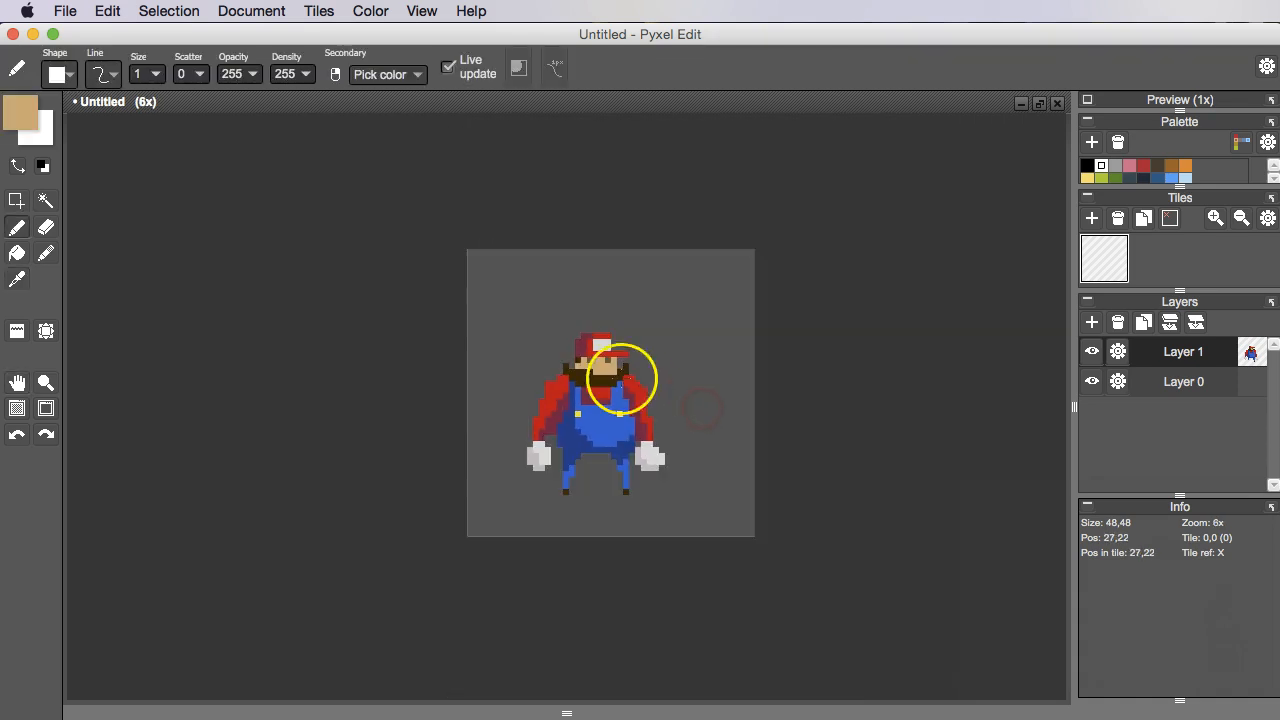
{"action": "scroll", "coordinate": [621, 378], "scroll_direction": "up", "scroll_amount": 3}
{"action": "scroll", "coordinate": [709, 397], "scroll_direction": "down", "scroll_amount": 4}
{"action": "scroll", "coordinate": [660, 391], "scroll_direction": "up", "scroll_amount": 6}
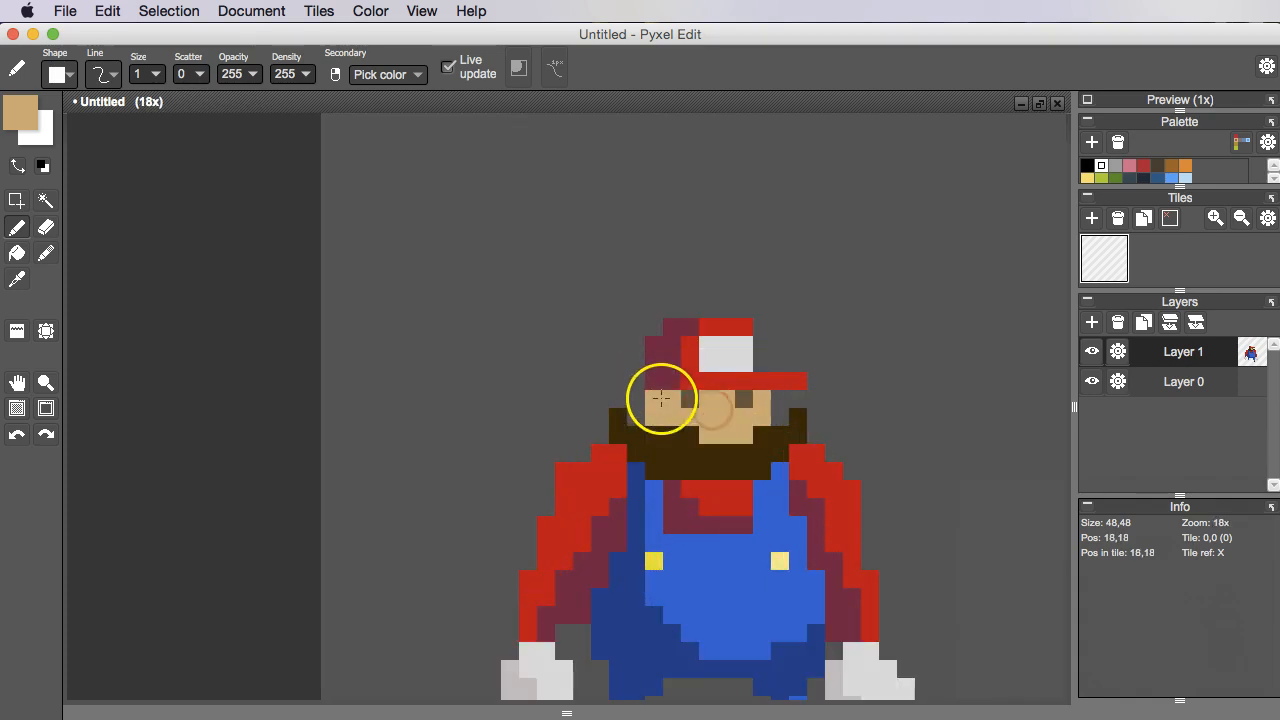
Shade the back column of the face below the cap with a darker tan from the skin color's shading ramp.
{"action": "left_click", "coordinate": [660, 396], "text": "alt"}
{"action": "left_click", "coordinate": [20, 110]}
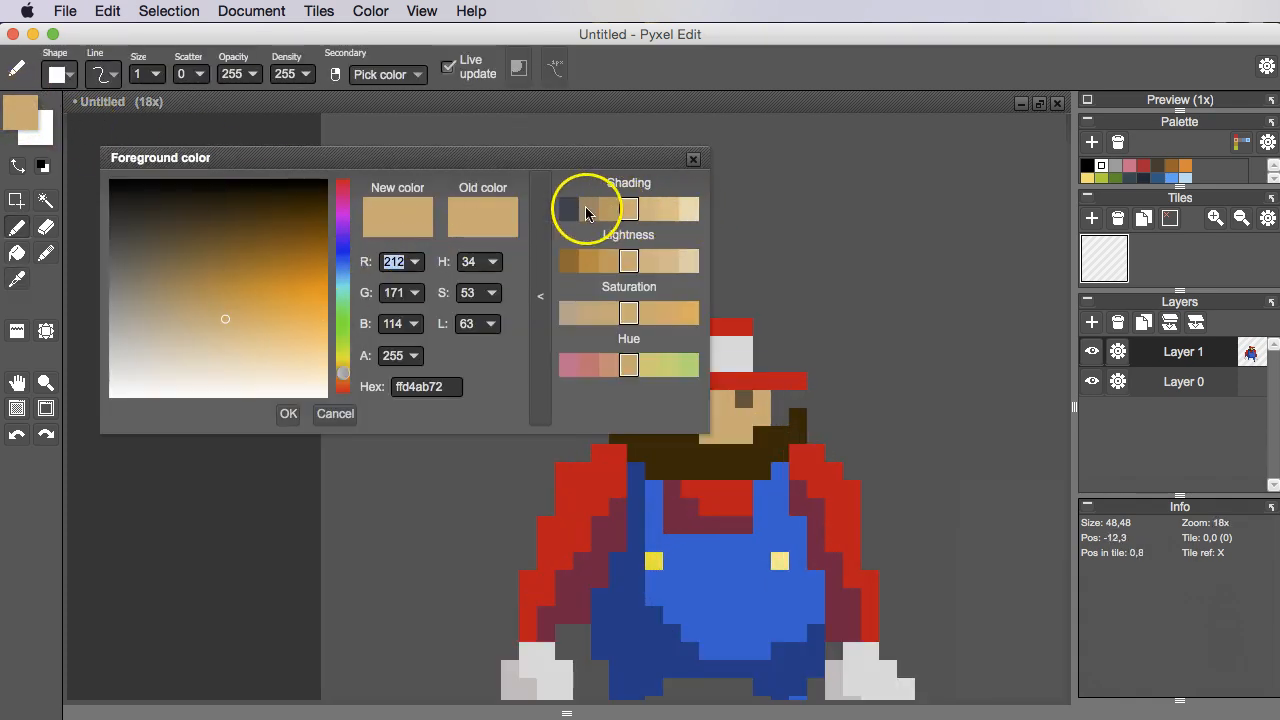
{"action": "left_click", "coordinate": [588, 213]}
{"action": "left_click", "coordinate": [693, 159]}
{"action": "scroll", "coordinate": [800, 430], "scroll_direction": "left", "scroll_amount": 3}
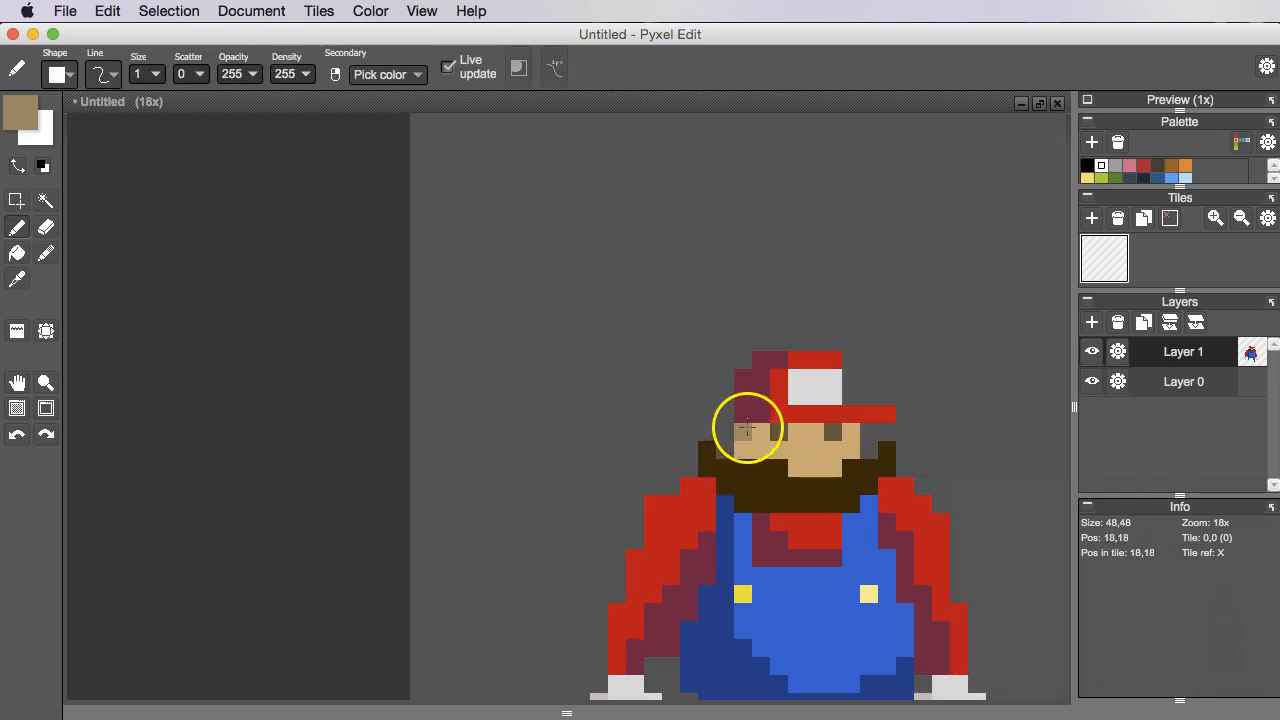
{"action": "scroll", "coordinate": [760, 446], "scroll_direction": "down", "scroll_amount": 3}
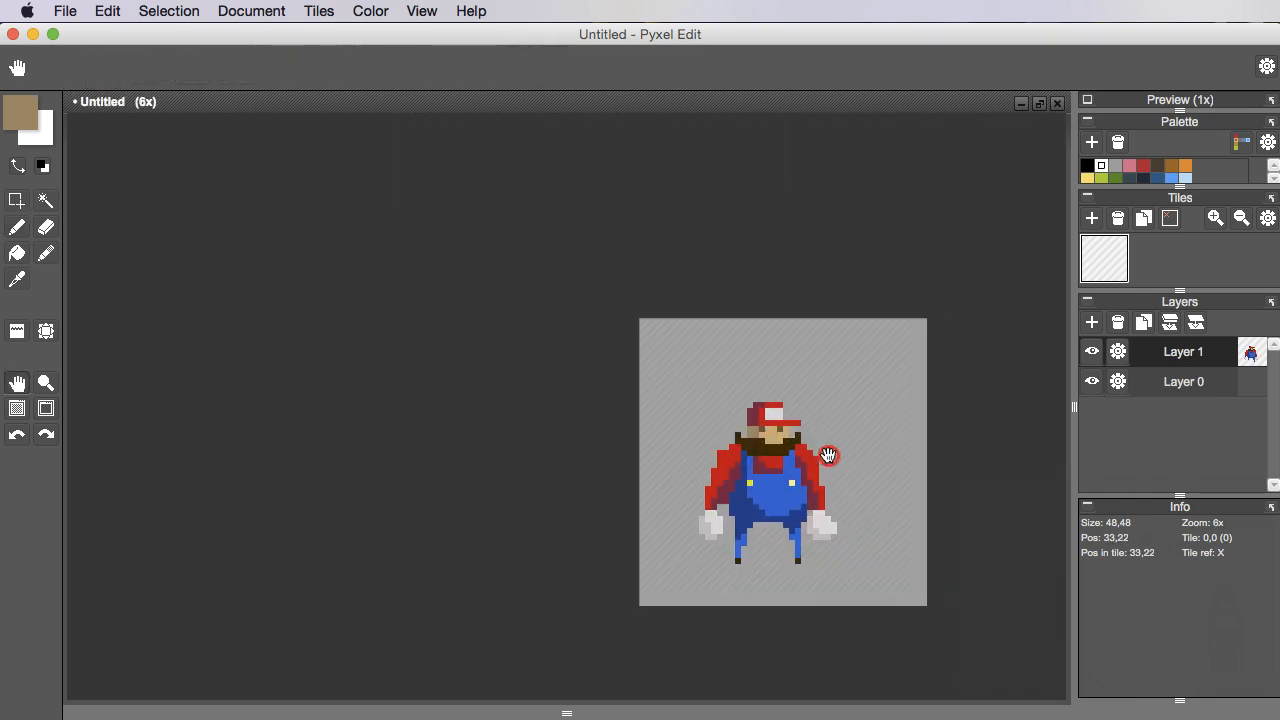
{"action": "scroll", "coordinate": [717, 434], "scroll_direction": "up", "scroll_amount": 3}
{"action": "left_click", "coordinate": [667, 427], "text": "alt"}
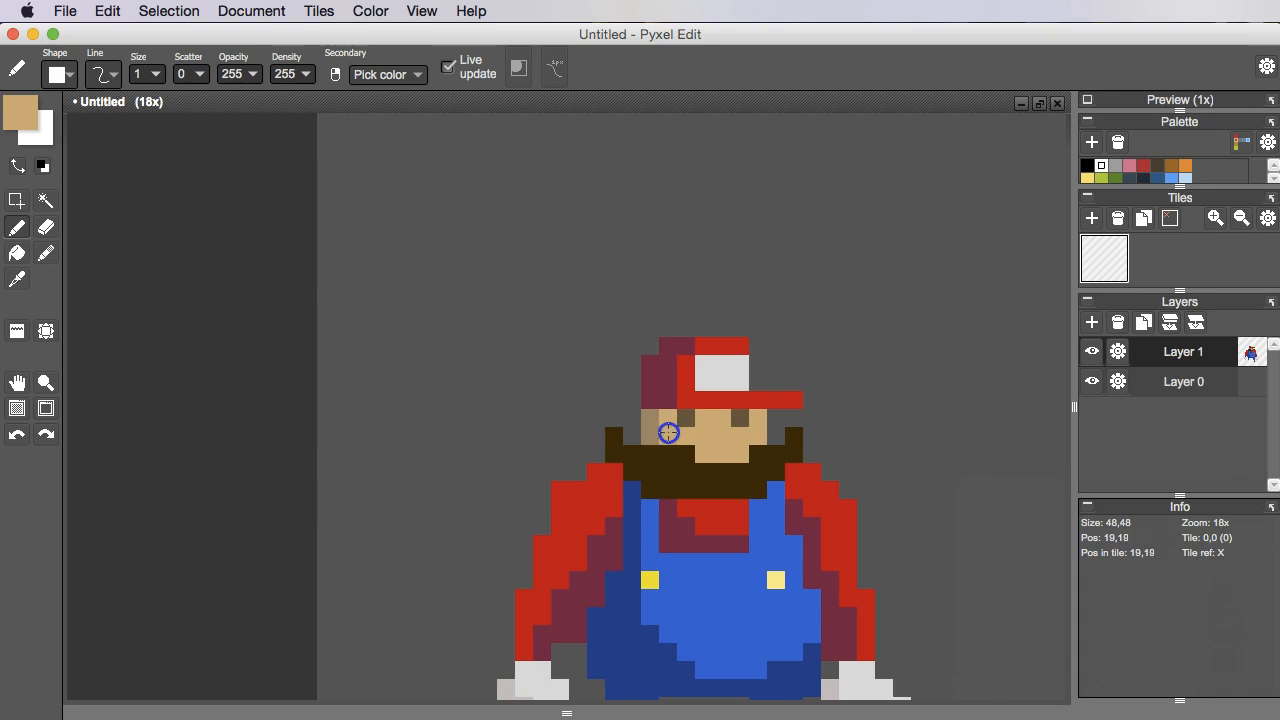
{"action": "scroll", "coordinate": [668, 432], "scroll_direction": "down", "scroll_amount": 3}
Try trimming the nose's lower corners with dark brown beard pixels, and undo the last stroke.
{"action": "scroll", "coordinate": [757, 451], "scroll_direction": "up", "scroll_amount": 3}
{"action": "right_click", "coordinate": [623, 409]}
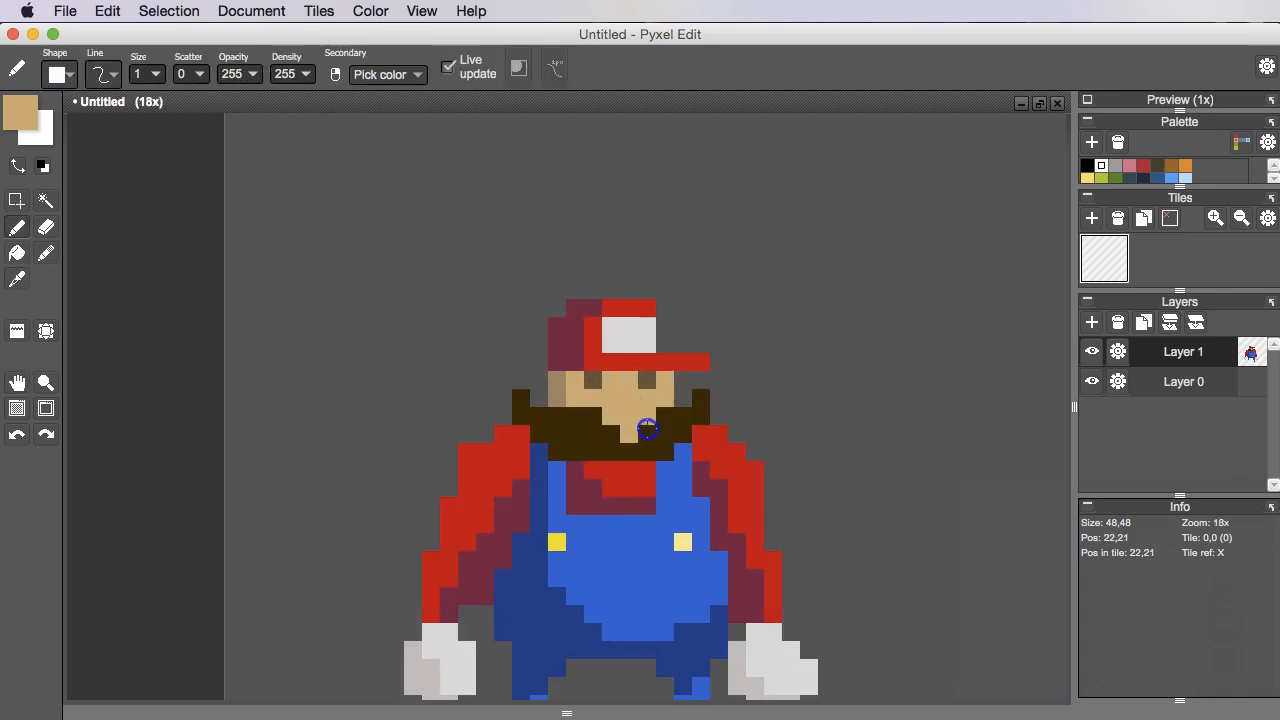
{"action": "key", "text": "super+z"}
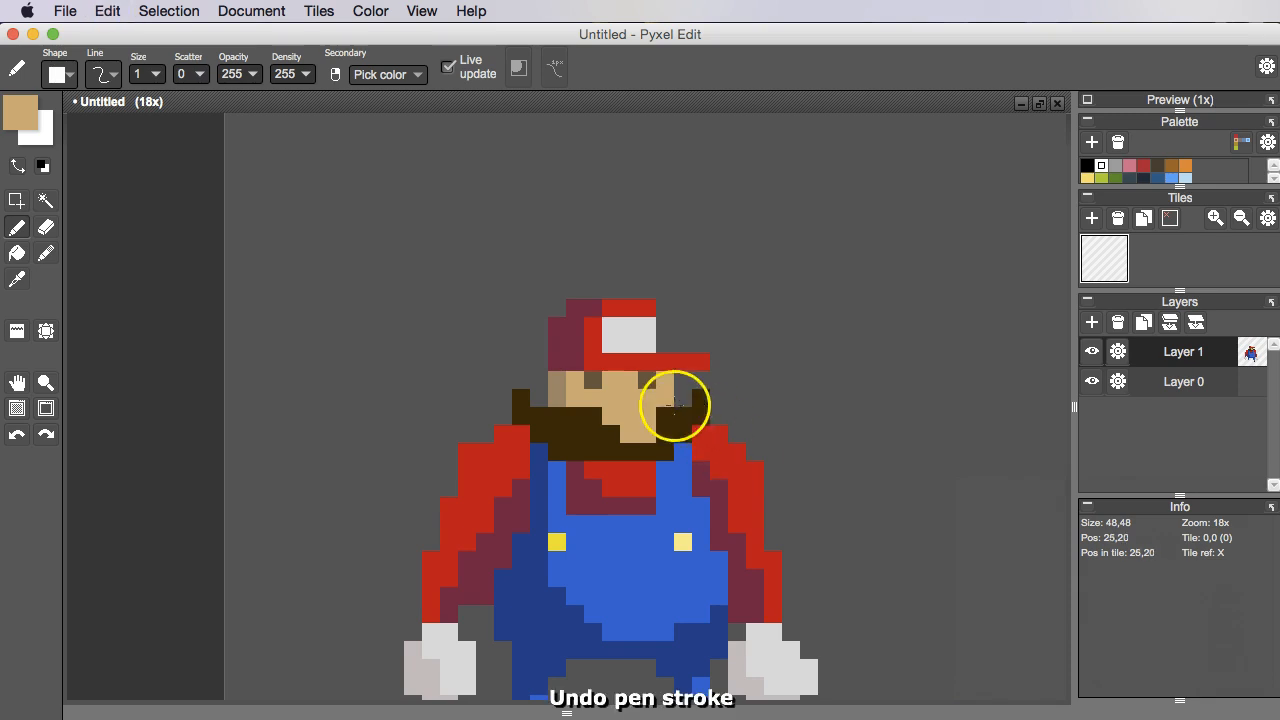
{"action": "scroll", "coordinate": [664, 427], "scroll_direction": "down", "scroll_amount": 3}
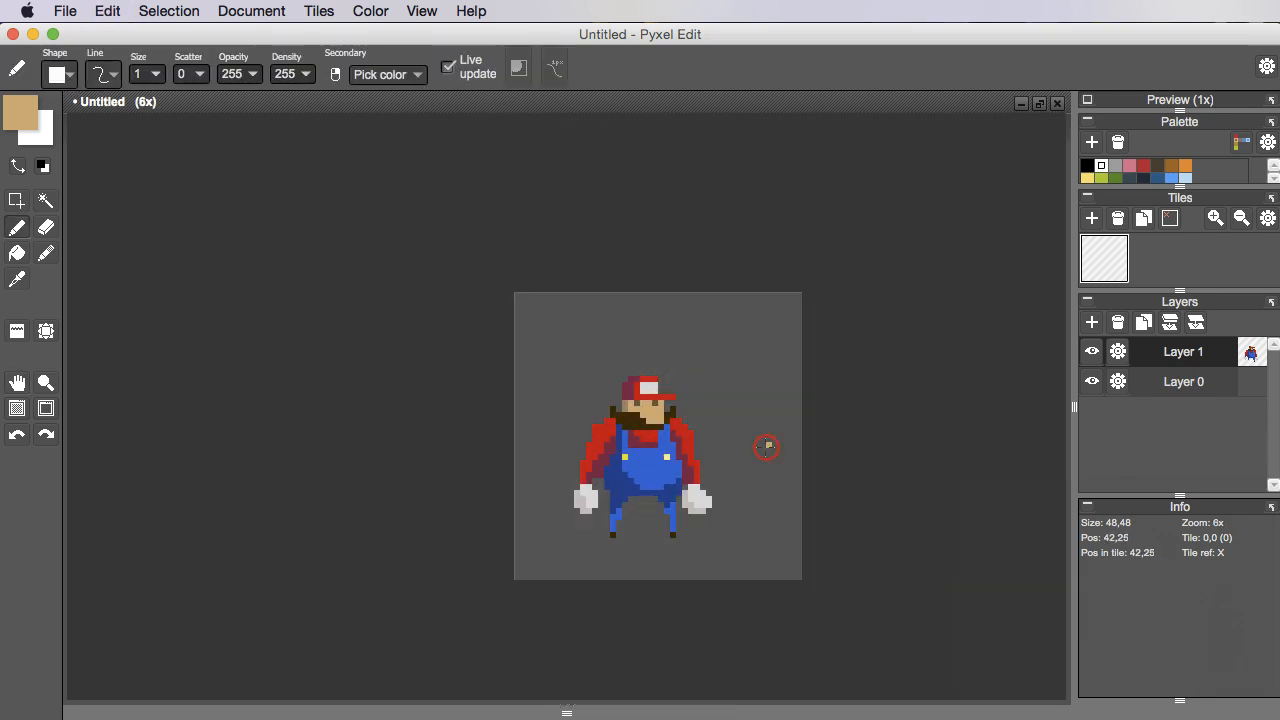
Shade the lower cheek and the nose's lower back corner with the darker tan, and undo the last stroke.
{"action": "scroll", "coordinate": [634, 391], "scroll_direction": "up", "scroll_amount": 4}
{"action": "right_click", "coordinate": [551, 343]}
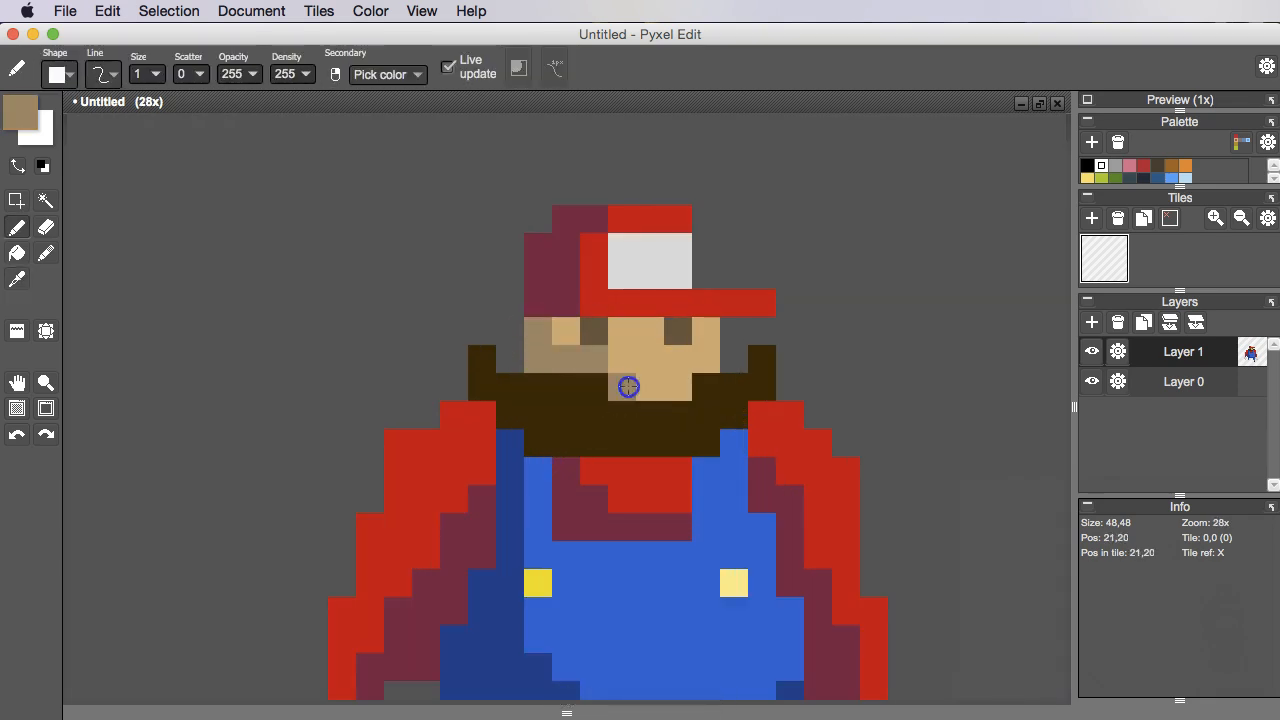
{"action": "scroll", "coordinate": [771, 409], "scroll_direction": "down", "scroll_amount": 4}
{"action": "scroll", "coordinate": [591, 377], "scroll_direction": "up", "scroll_amount": 3}
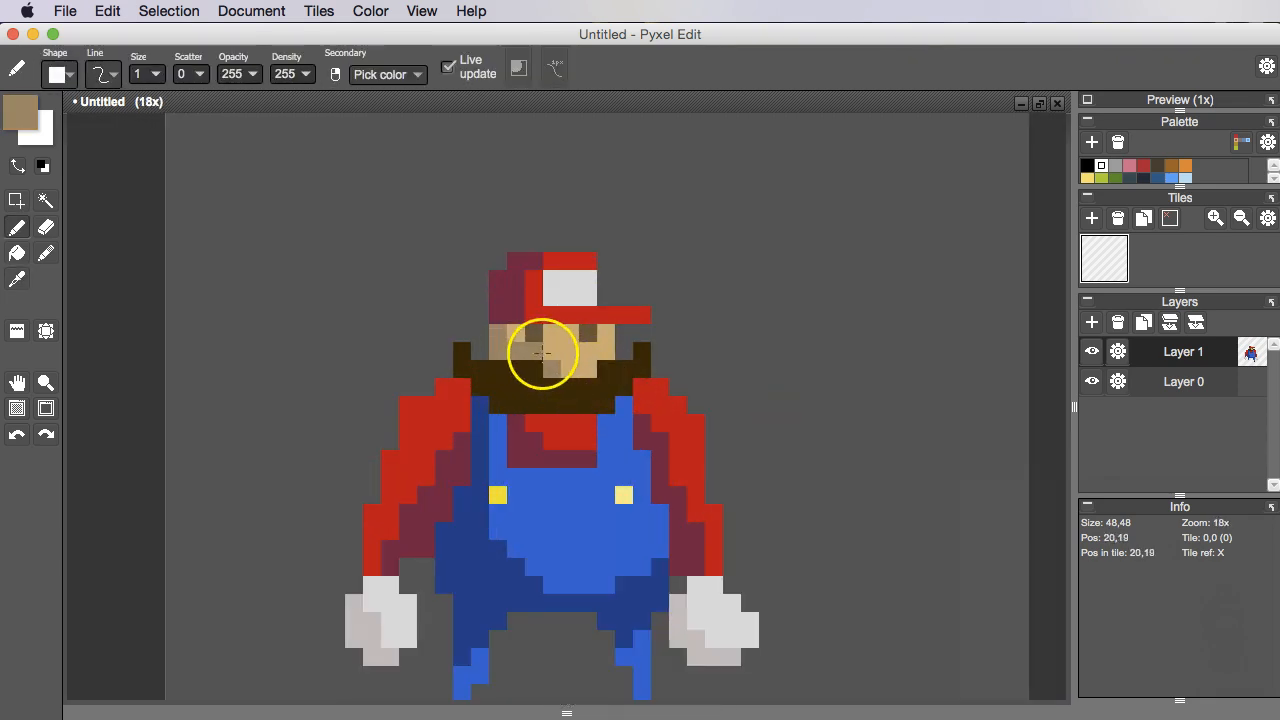
{"action": "scroll", "coordinate": [589, 357], "scroll_direction": "down", "scroll_amount": 3}
{"action": "scroll", "coordinate": [677, 394], "scroll_direction": "up", "scroll_amount": 2}
{"action": "key", "text": "super+z"}
{"action": "scroll", "coordinate": [713, 410], "scroll_direction": "down", "scroll_amount": 2}
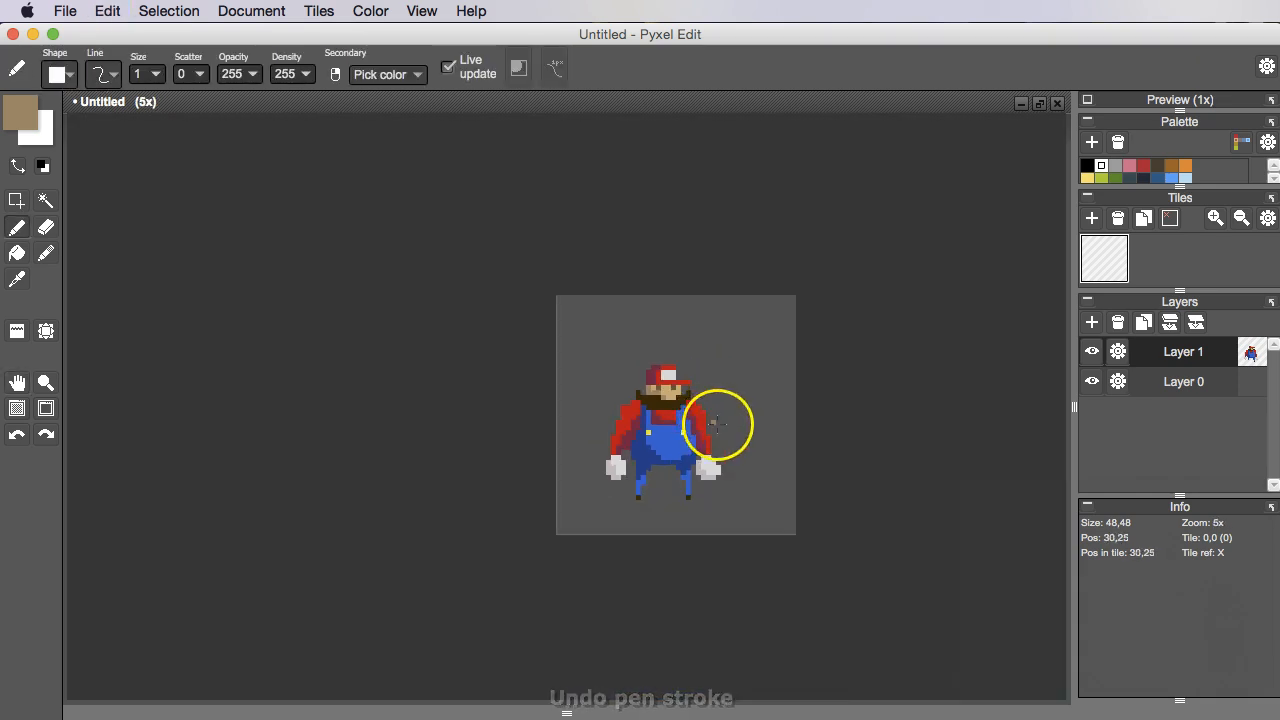
Repaint the cheek between the shaded back column and the nose with the sampled skin tone.
{"action": "scroll", "coordinate": [723, 449], "scroll_direction": "up", "scroll_amount": 3}
{"action": "right_click", "coordinate": [596, 384]}
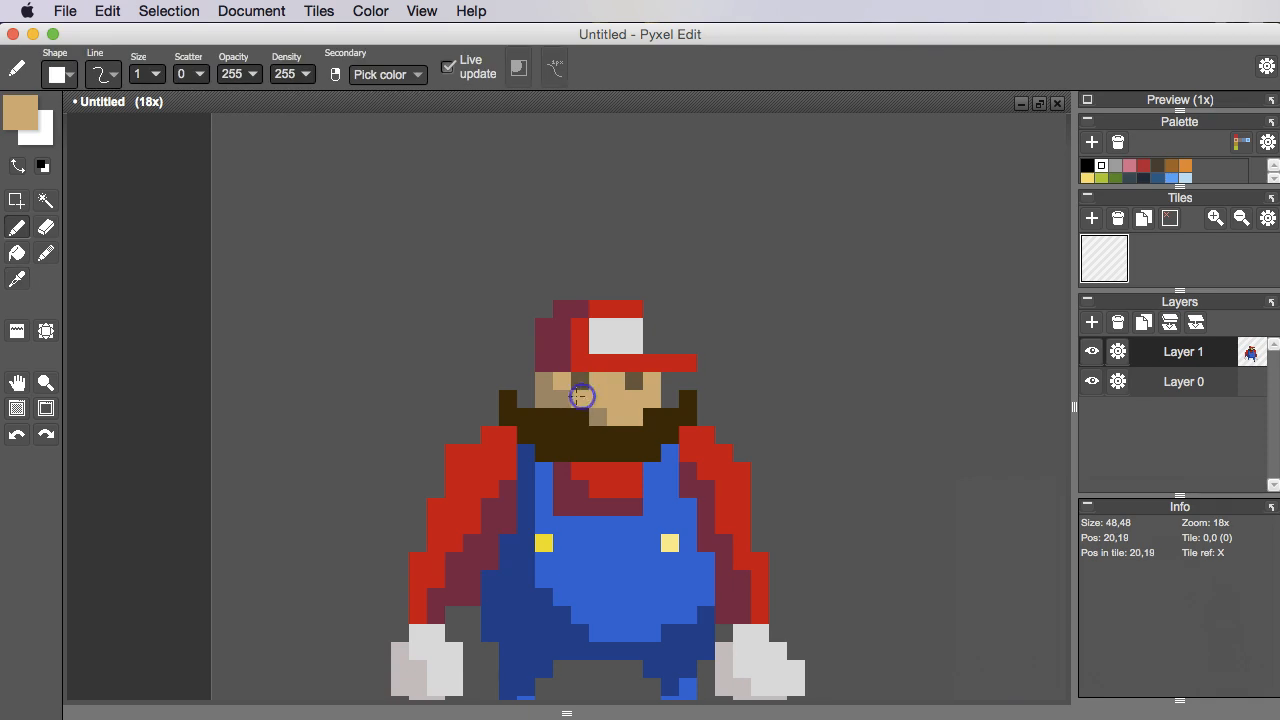
{"action": "scroll", "coordinate": [714, 417], "scroll_direction": "down", "scroll_amount": 3}
{"action": "scroll", "coordinate": [720, 430], "scroll_direction": "down", "scroll_amount": 1}
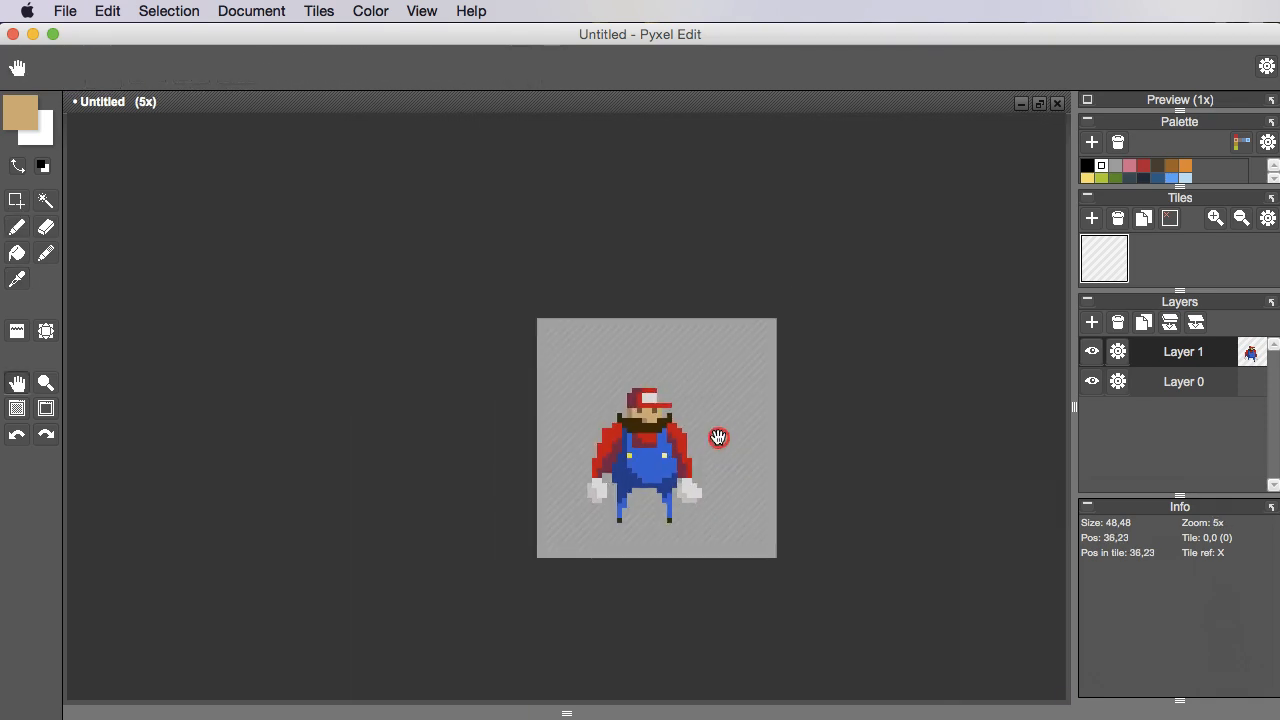
Highlight the cap's top front pixel and brim tip with the next lighter red from the shirt red's shading ramp.
{"action": "scroll", "coordinate": [669, 449], "scroll_direction": "up", "scroll_amount": 4}
{"action": "right_click", "coordinate": [691, 380]}
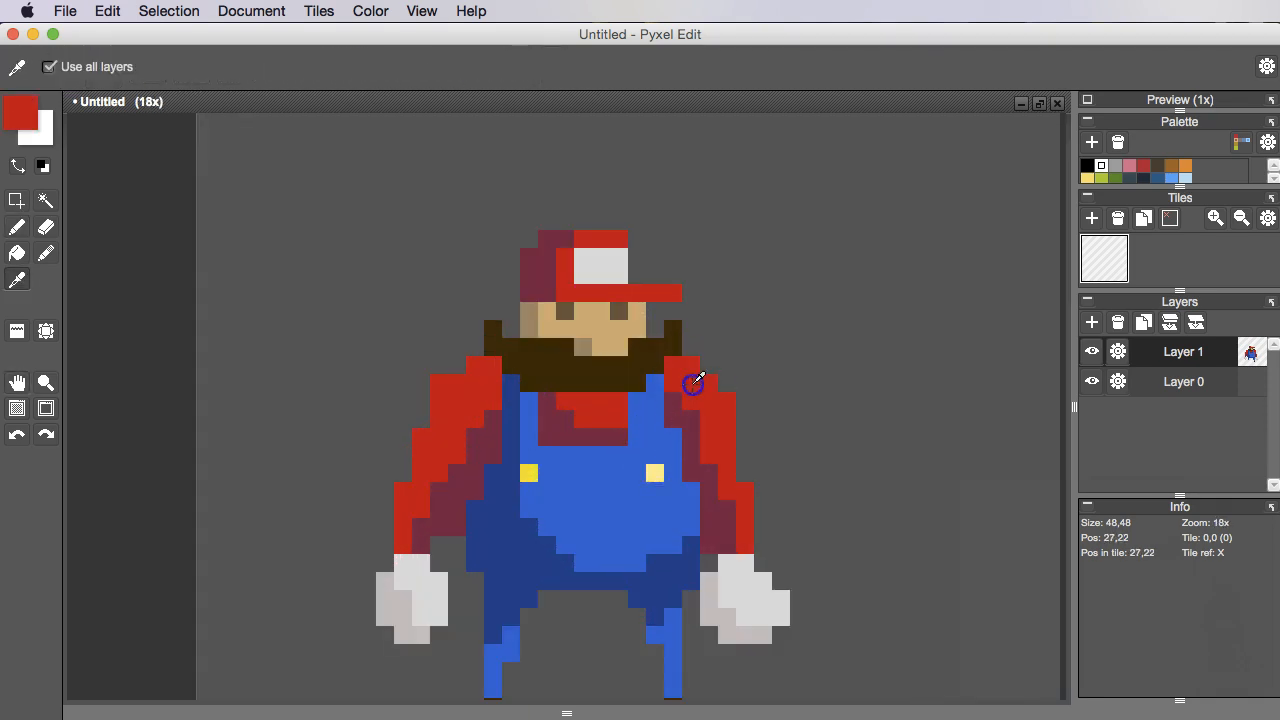
{"action": "left_click", "coordinate": [20, 112]}
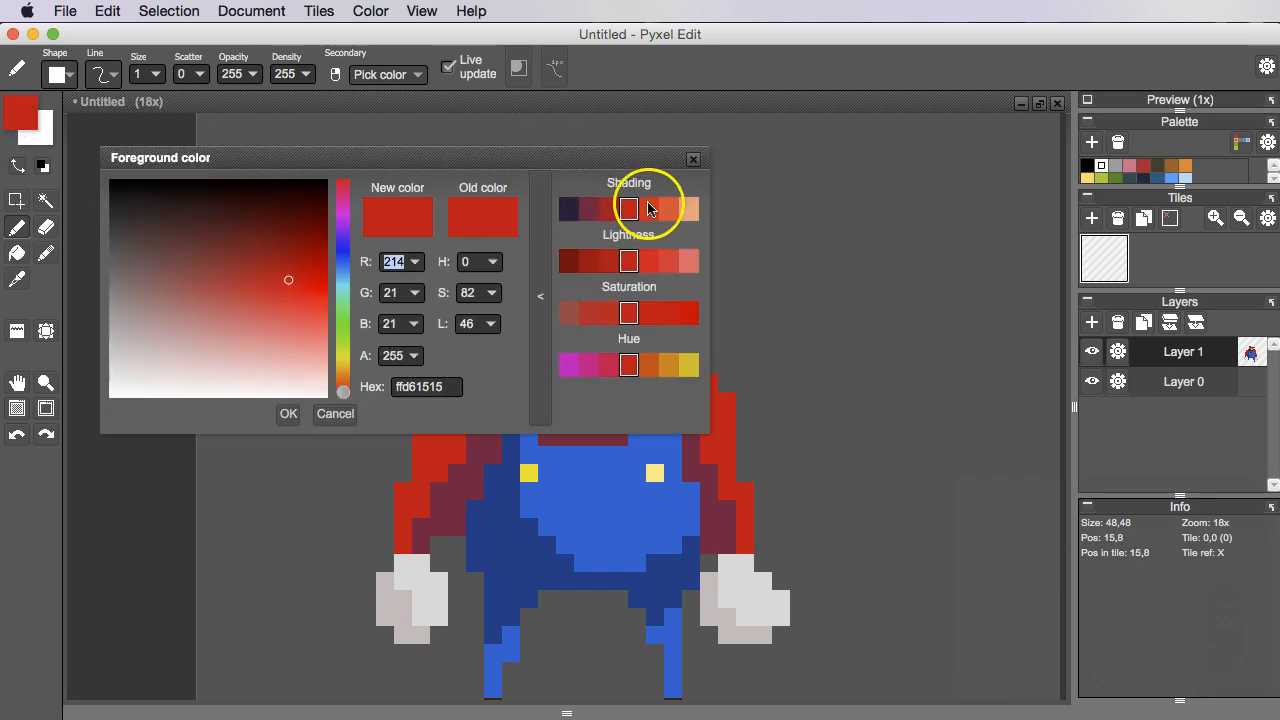
{"action": "left_click", "coordinate": [648, 207]}
{"action": "left_click", "coordinate": [693, 159]}
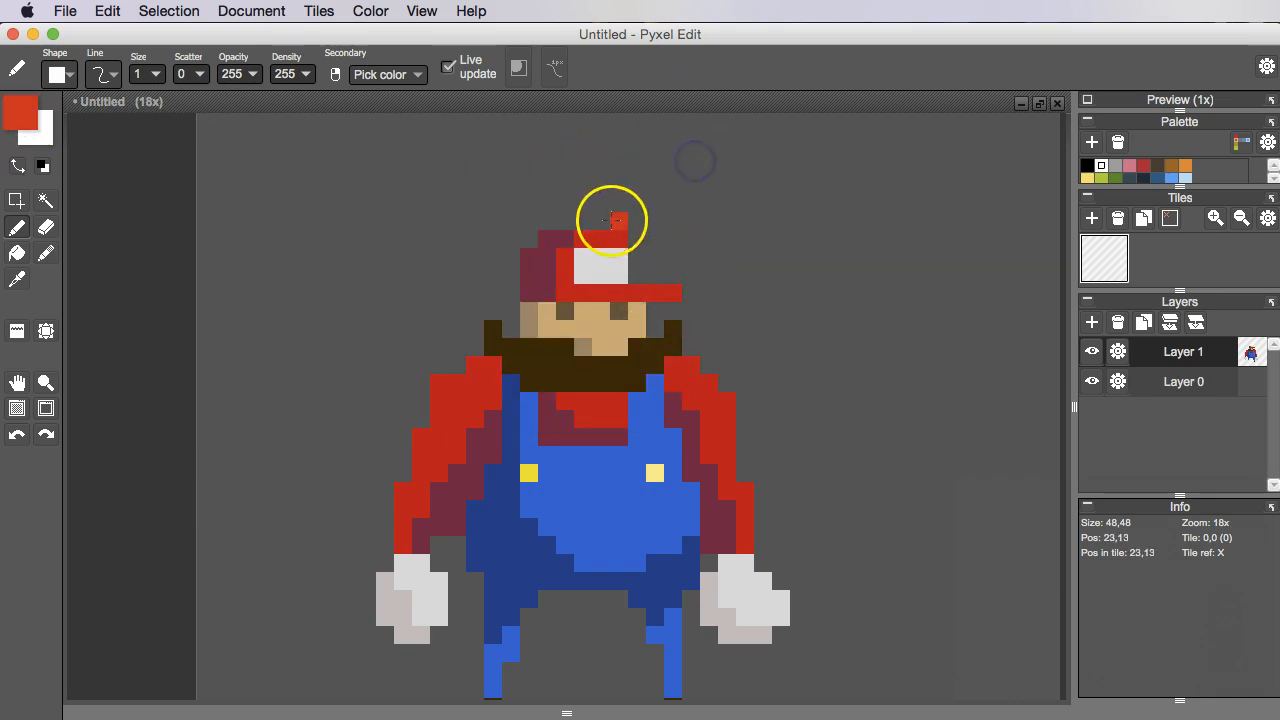
{"action": "left_click", "coordinate": [647, 297]}
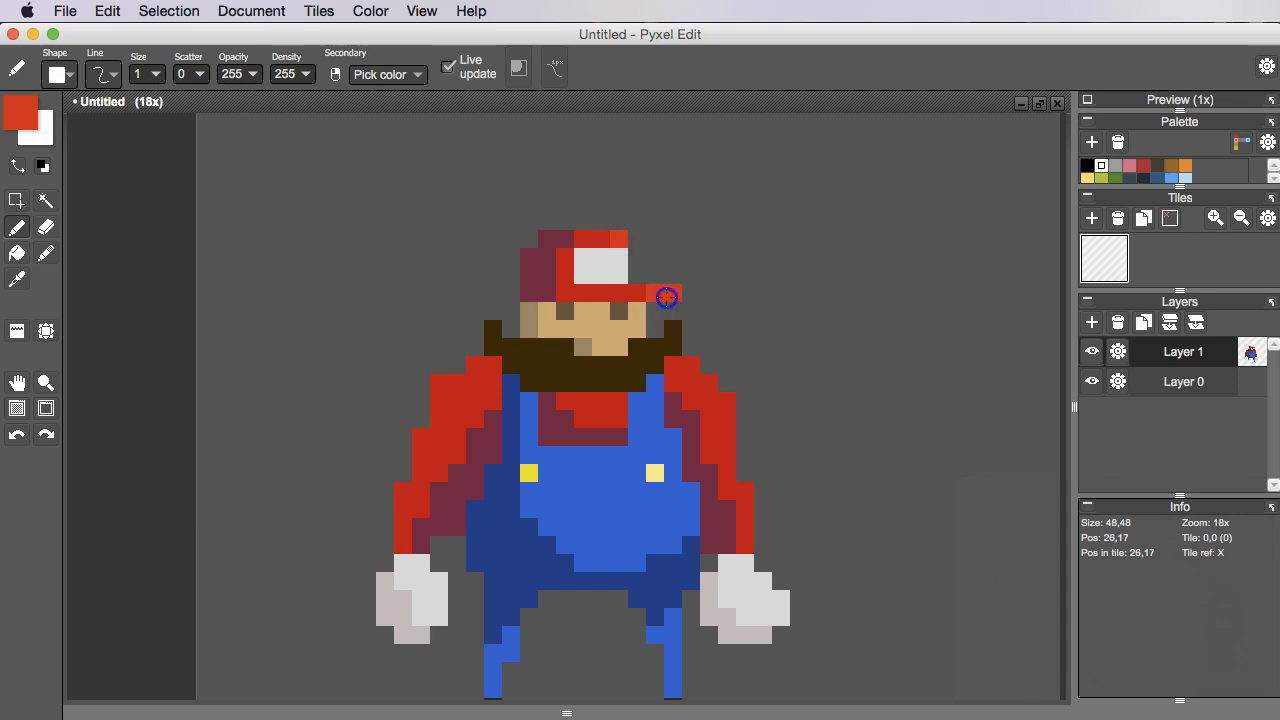
Highlight the shoulders and outer upper sleeves of both arms with the lighter orange-red.
{"action": "left_click_drag", "start_coordinate": [683, 379], "coordinate": [682, 366]}
{"action": "key", "text": "super+z"}
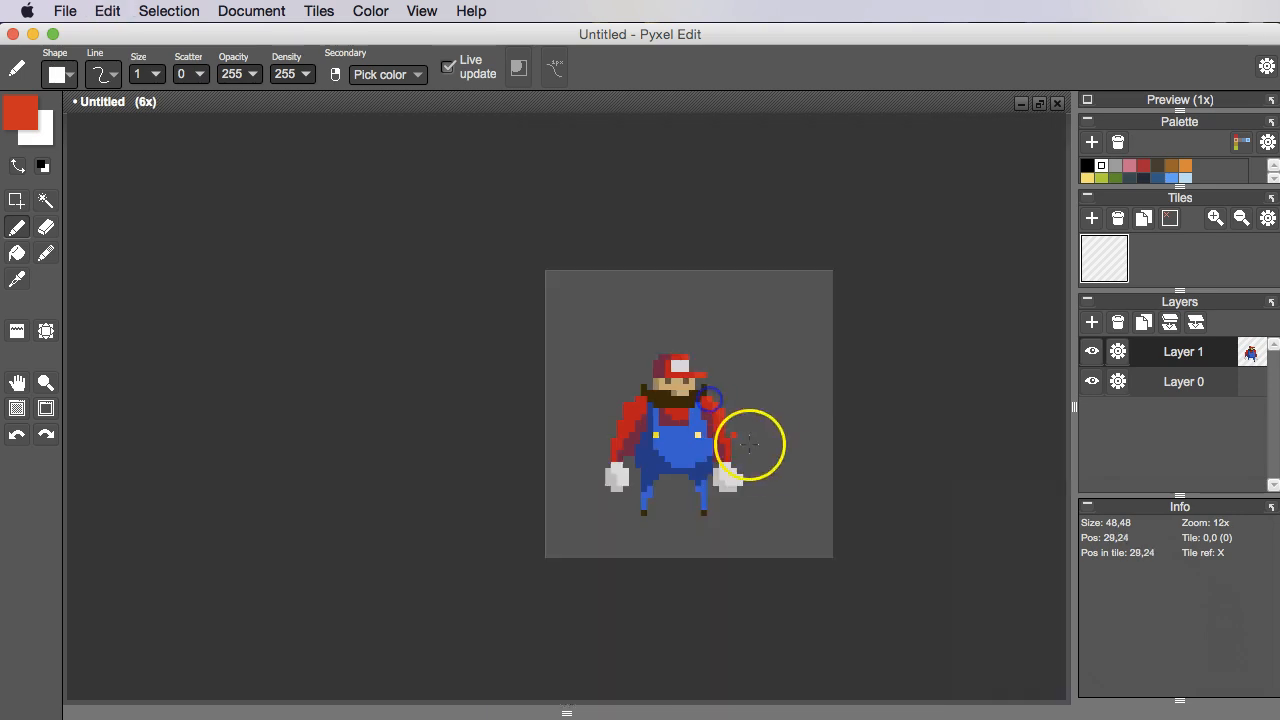
{"action": "scroll", "coordinate": [749, 443], "scroll_direction": "down", "scroll_amount": 3}
{"action": "scroll", "coordinate": [692, 444], "scroll_direction": "up", "scroll_amount": 3}
{"action": "left_click_drag", "start_coordinate": [537, 357], "coordinate": [525, 357]}
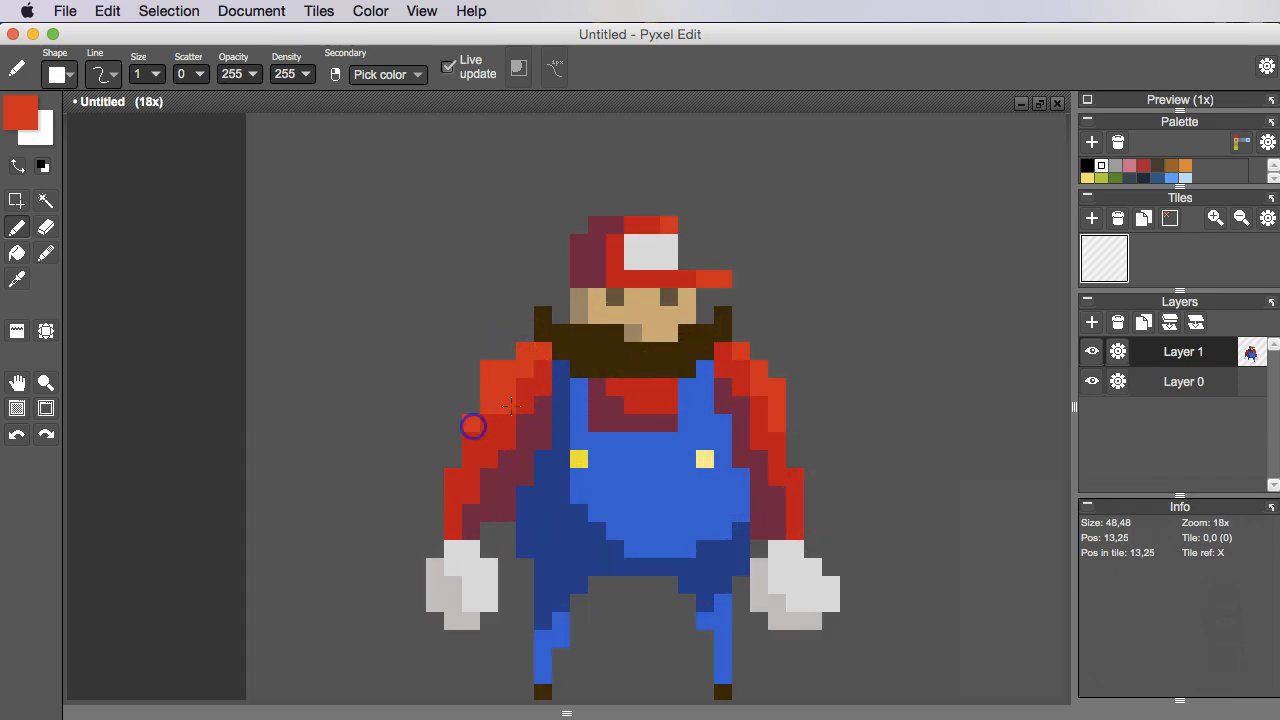
{"action": "scroll", "coordinate": [473, 426], "scroll_direction": "down", "scroll_amount": 3}
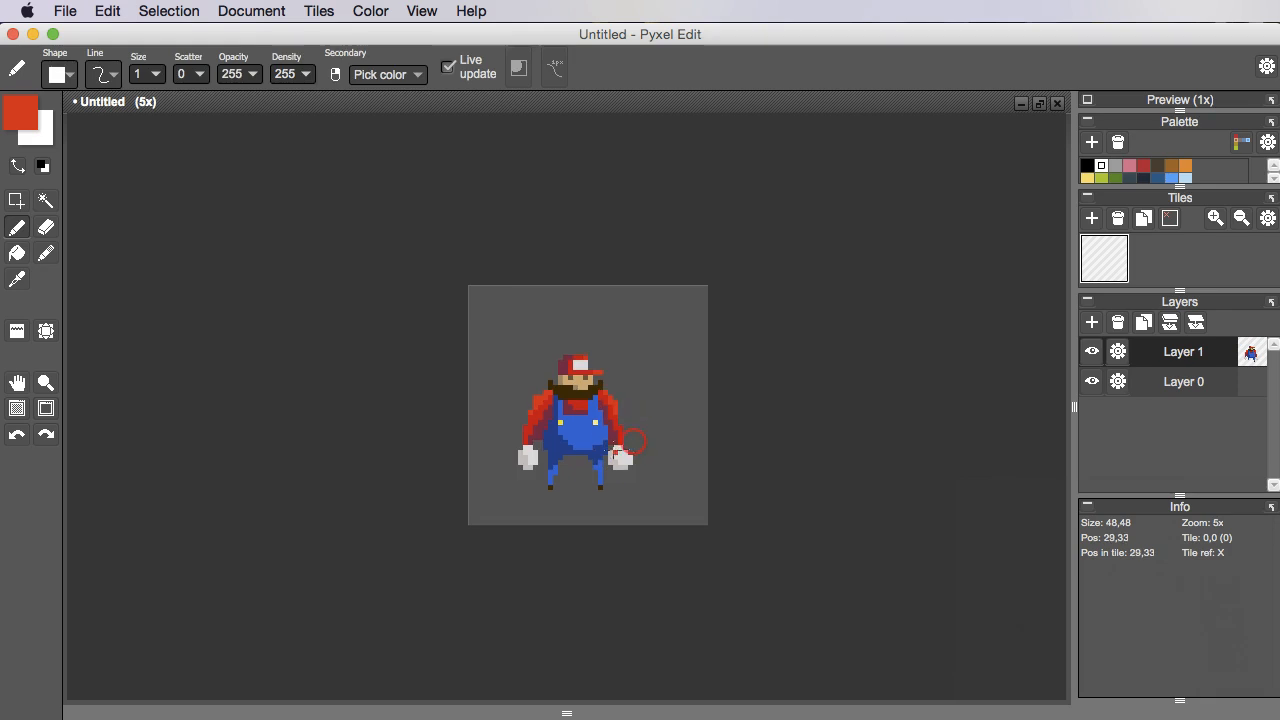
Highlight the overalls' front strap and the bib edge below it with a light blue from the overall color's shading ramp.
{"action": "scroll", "coordinate": [633, 441], "scroll_direction": "up", "scroll_amount": 3}
{"action": "key", "text": "alt"}
{"action": "left_click", "coordinate": [20, 112]}
{"action": "left_click", "coordinate": [669, 208]}
{"action": "left_click", "coordinate": [694, 159]}
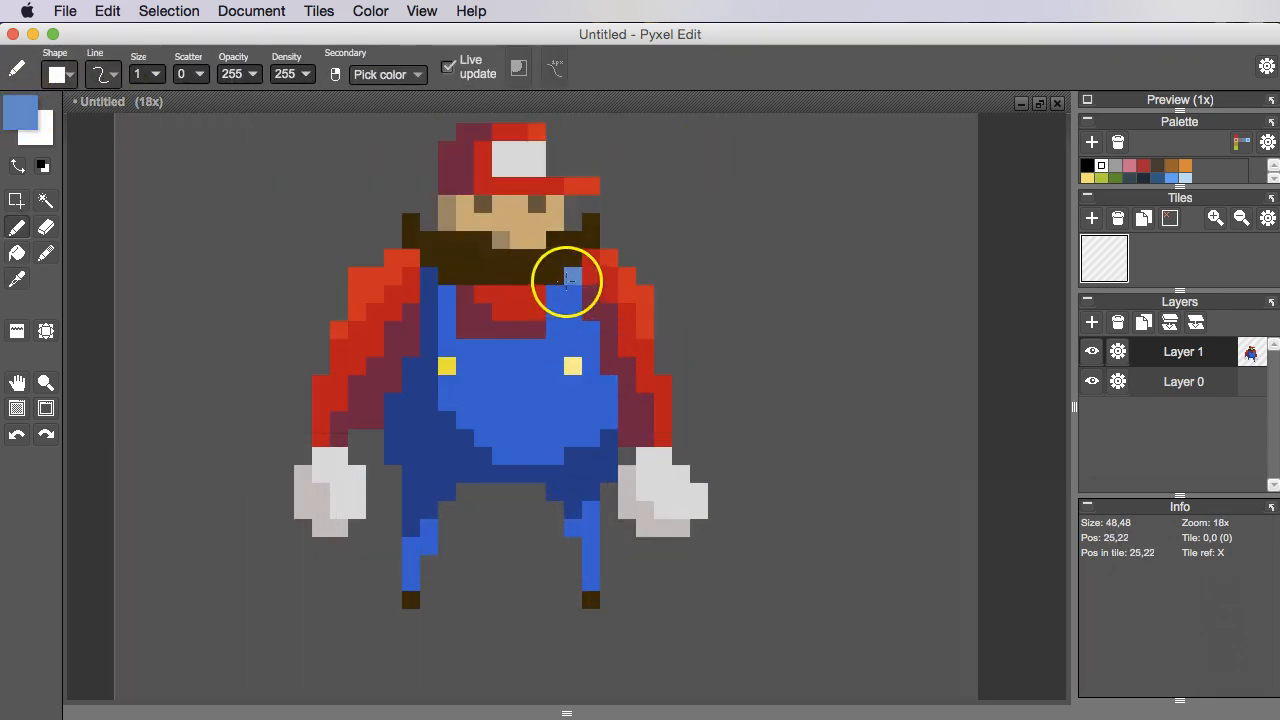
{"action": "left_click_drag", "start_coordinate": [570, 276], "coordinate": [572, 318]}
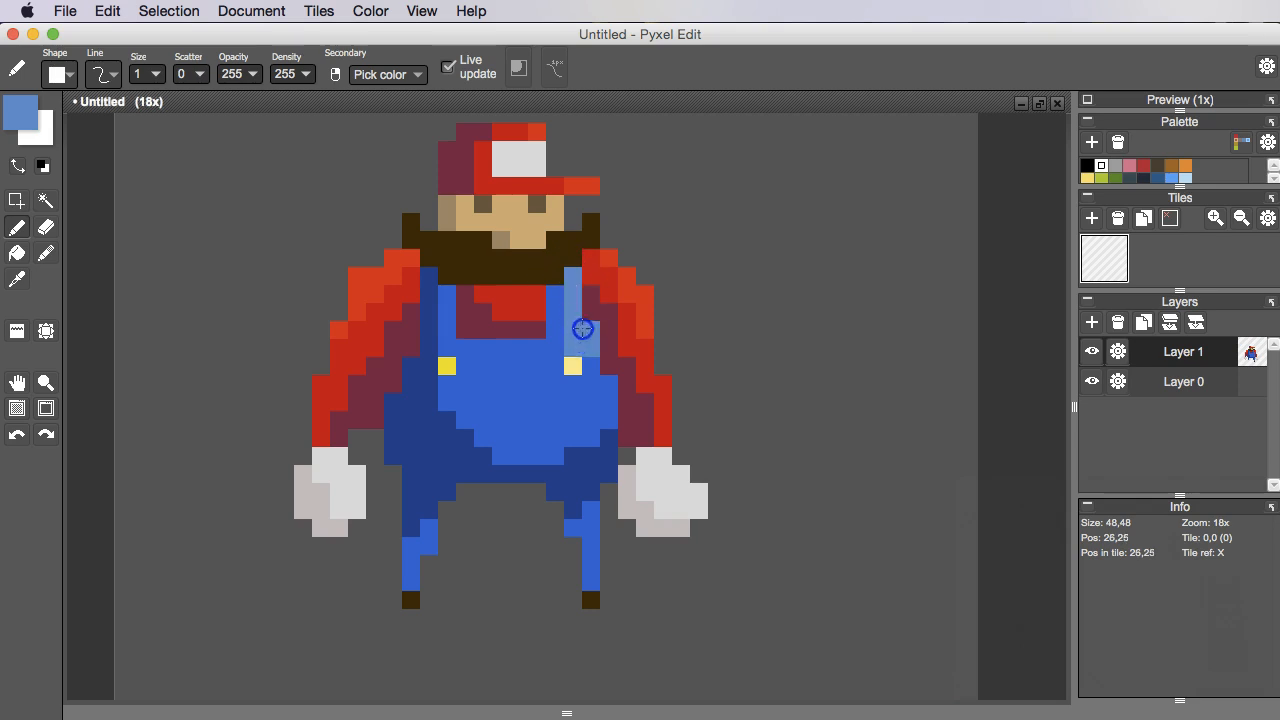
Paint a light blue highlight over the front side of the belly around the pale button.
{"action": "left_click", "coordinate": [551, 434]}
{"action": "key", "text": "super+z"}
{"action": "left_click_drag", "start_coordinate": [537, 437], "coordinate": [602, 399]}
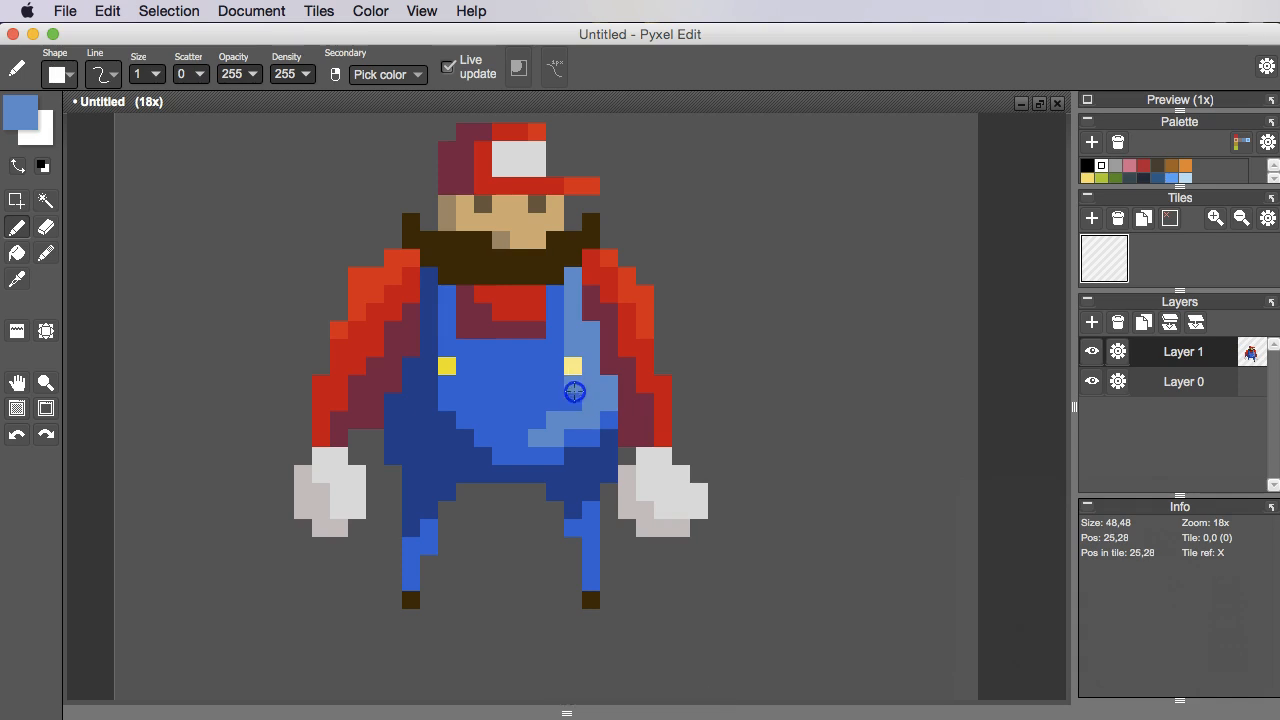
{"action": "left_click_drag", "start_coordinate": [554, 355], "coordinate": [548, 369]}
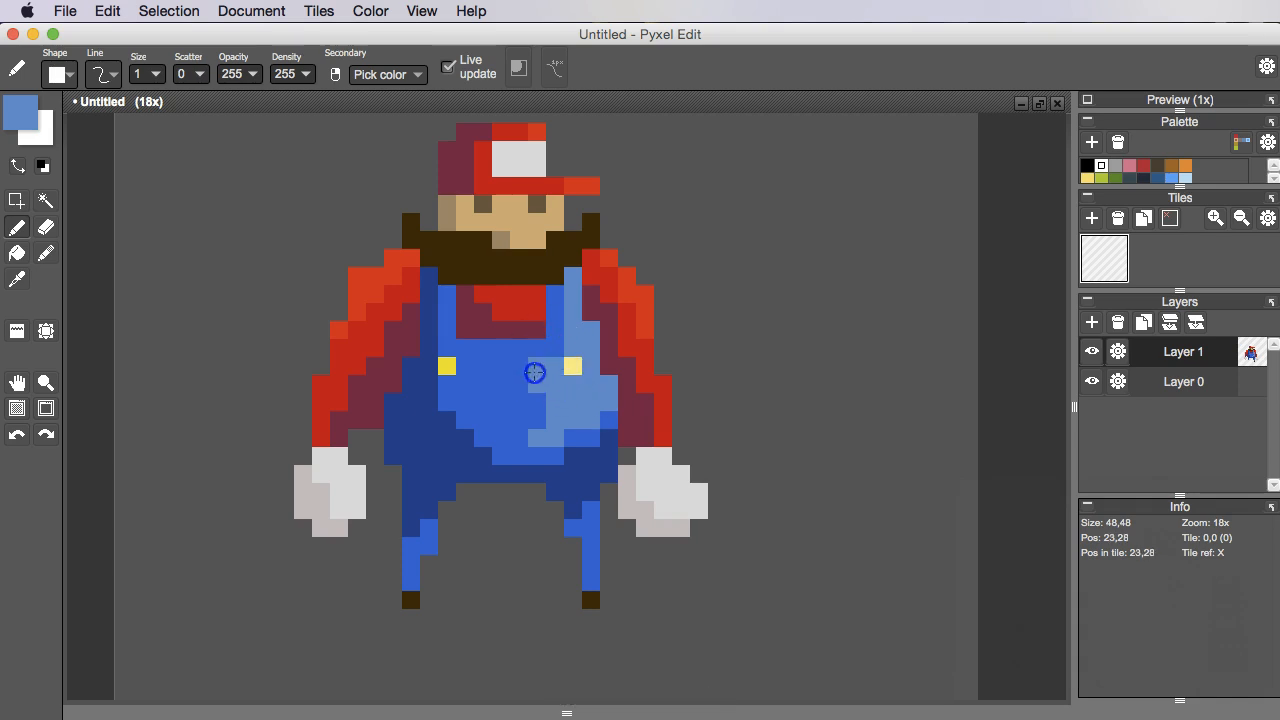
{"action": "scroll", "coordinate": [552, 348], "scroll_direction": "down", "scroll_amount": 3}
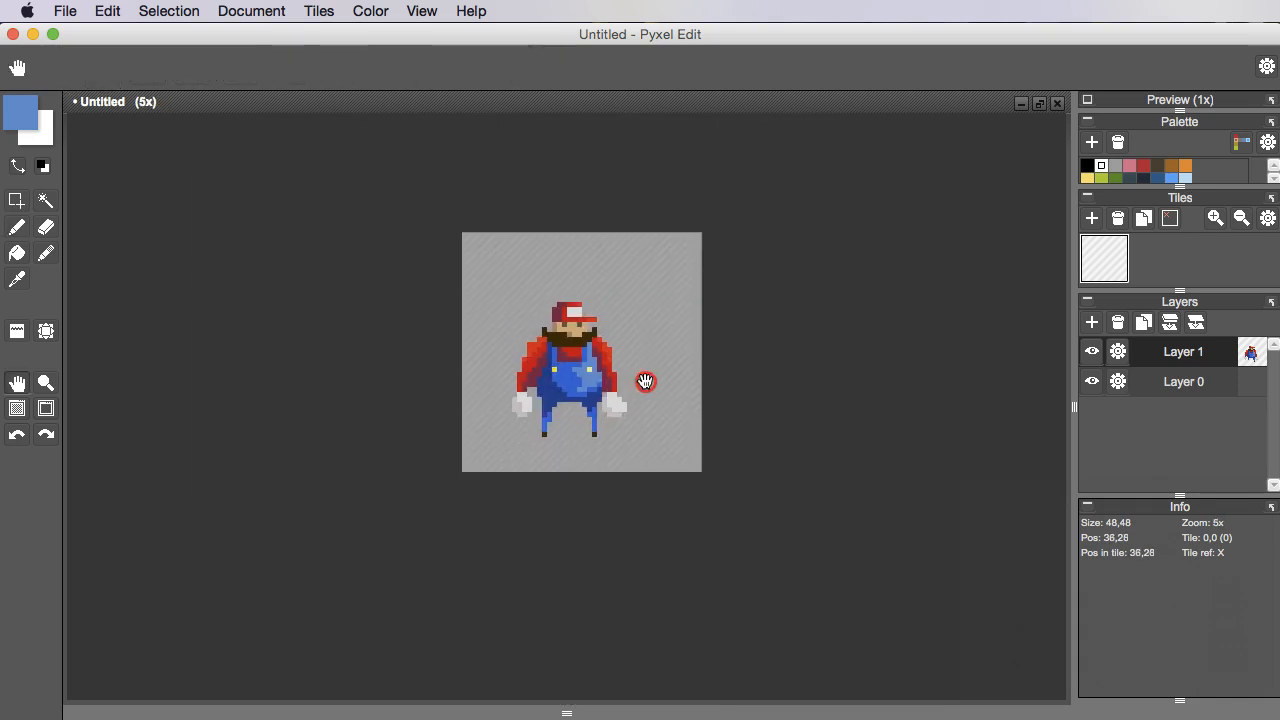
{"action": "scroll", "coordinate": [599, 405], "scroll_direction": "up", "scroll_amount": 3}
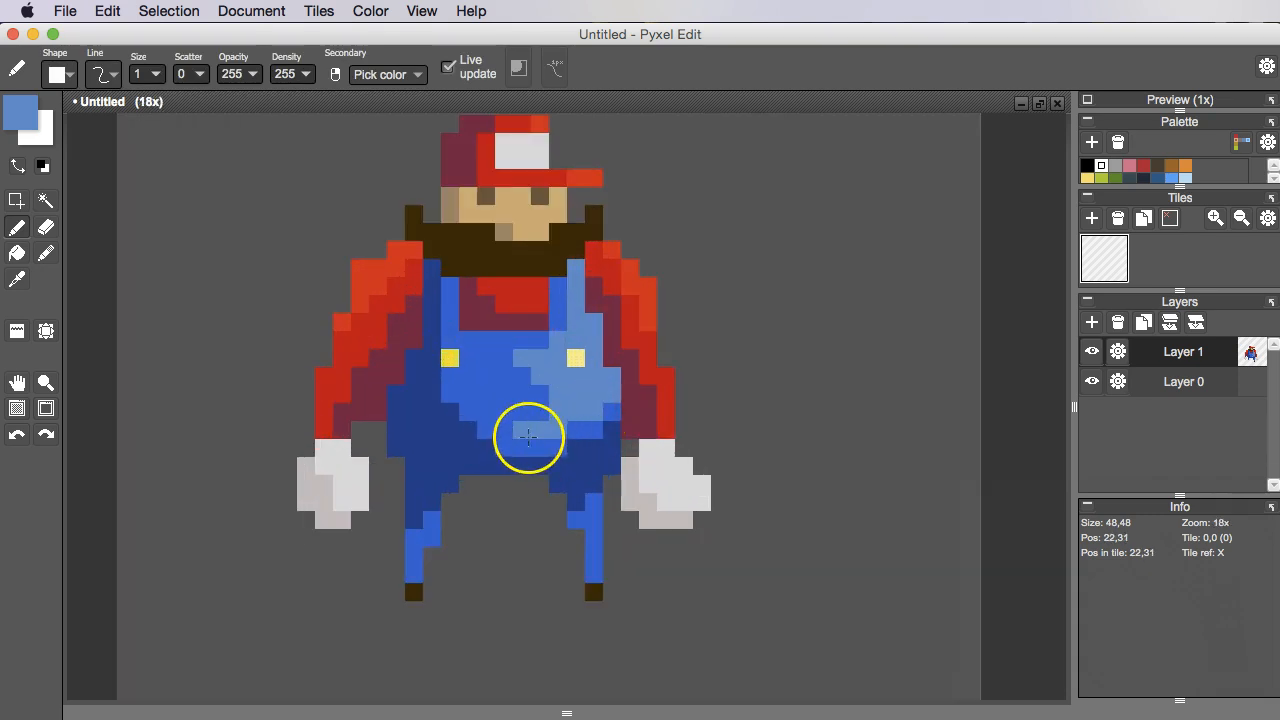
Highlight the lower part of the front leg, just above the shoe, in light blue.
{"action": "left_click_drag", "start_coordinate": [597, 578], "coordinate": [595, 553]}
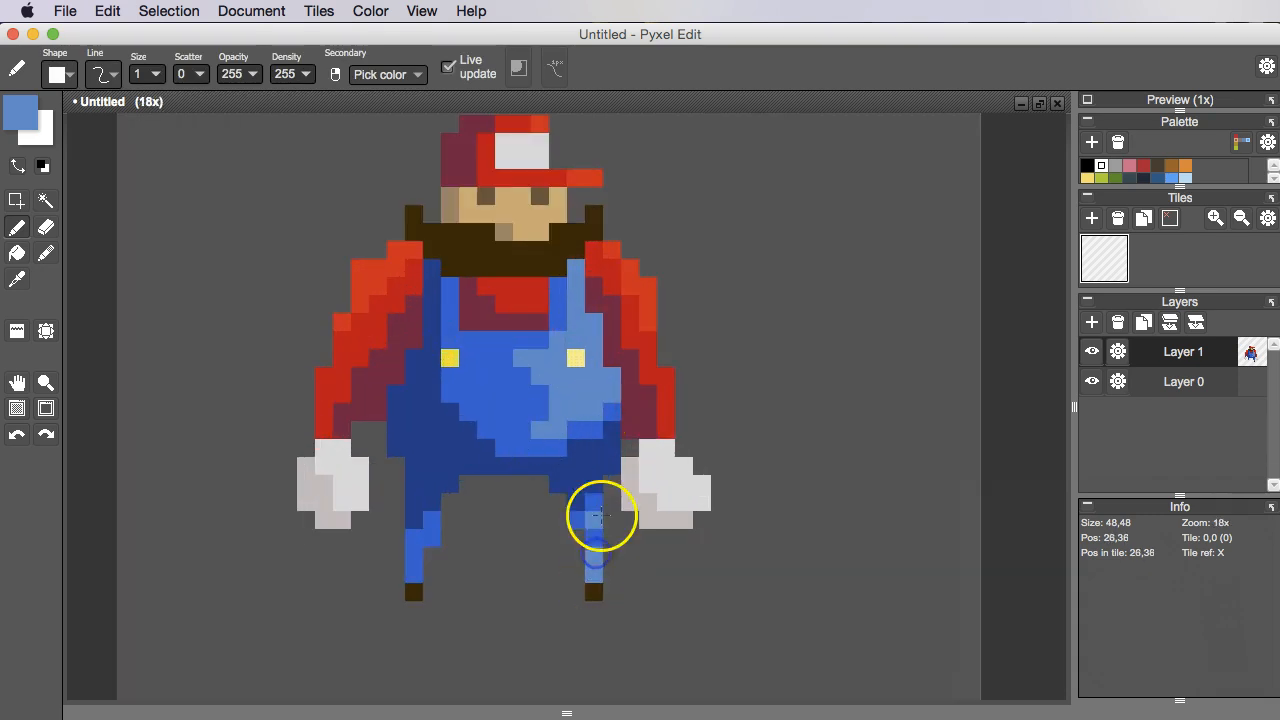
{"action": "scroll", "coordinate": [599, 516], "scroll_direction": "down", "scroll_amount": 5}
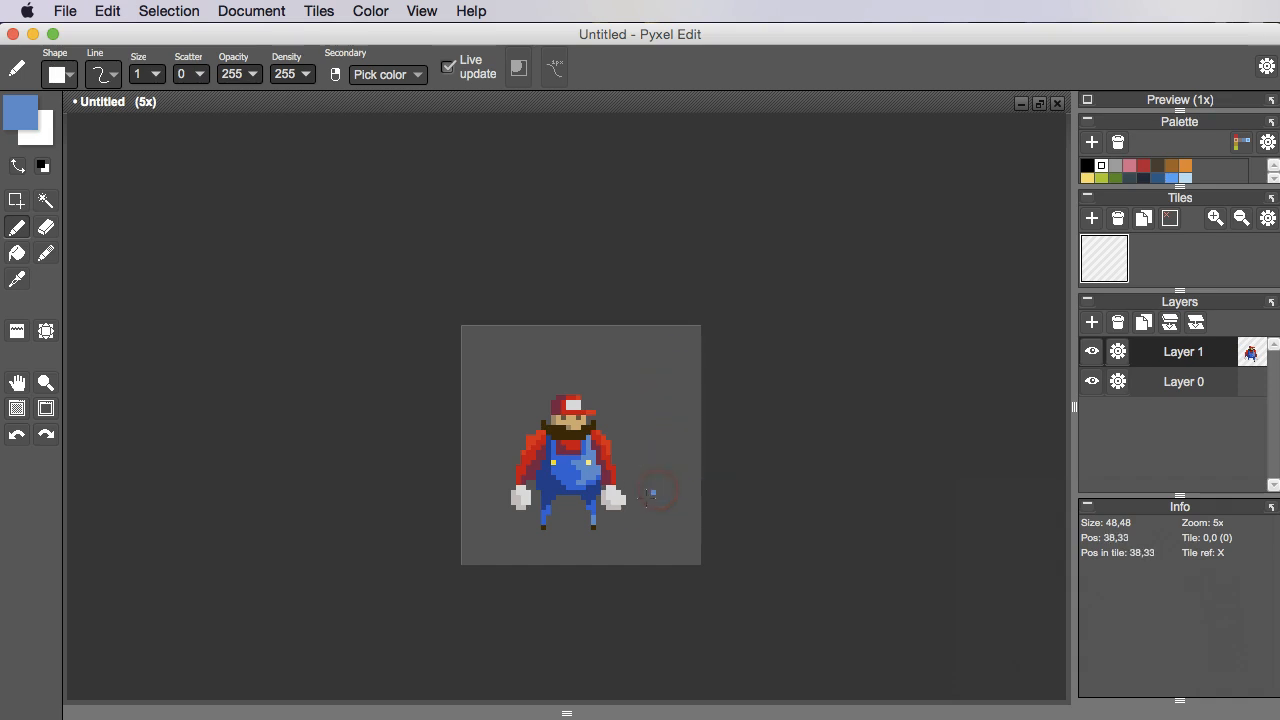
{"action": "scroll", "coordinate": [651, 492], "scroll_direction": "up", "scroll_amount": 3}
{"action": "scroll", "coordinate": [508, 422], "scroll_direction": "down", "scroll_amount": 1}
{"action": "left_click_drag", "start_coordinate": [569, 417], "coordinate": [627, 438]}
{"action": "scroll", "coordinate": [592, 460], "scroll_direction": "up", "scroll_amount": 1}
On Layer 0, paint a ground shadow around the feet in a darker gray from the background gray's lightness ramp.
{"action": "left_click", "coordinate": [1168, 351]}
{"action": "left_click", "coordinate": [1176, 381]}
{"action": "left_click", "coordinate": [526, 580], "text": "alt"}
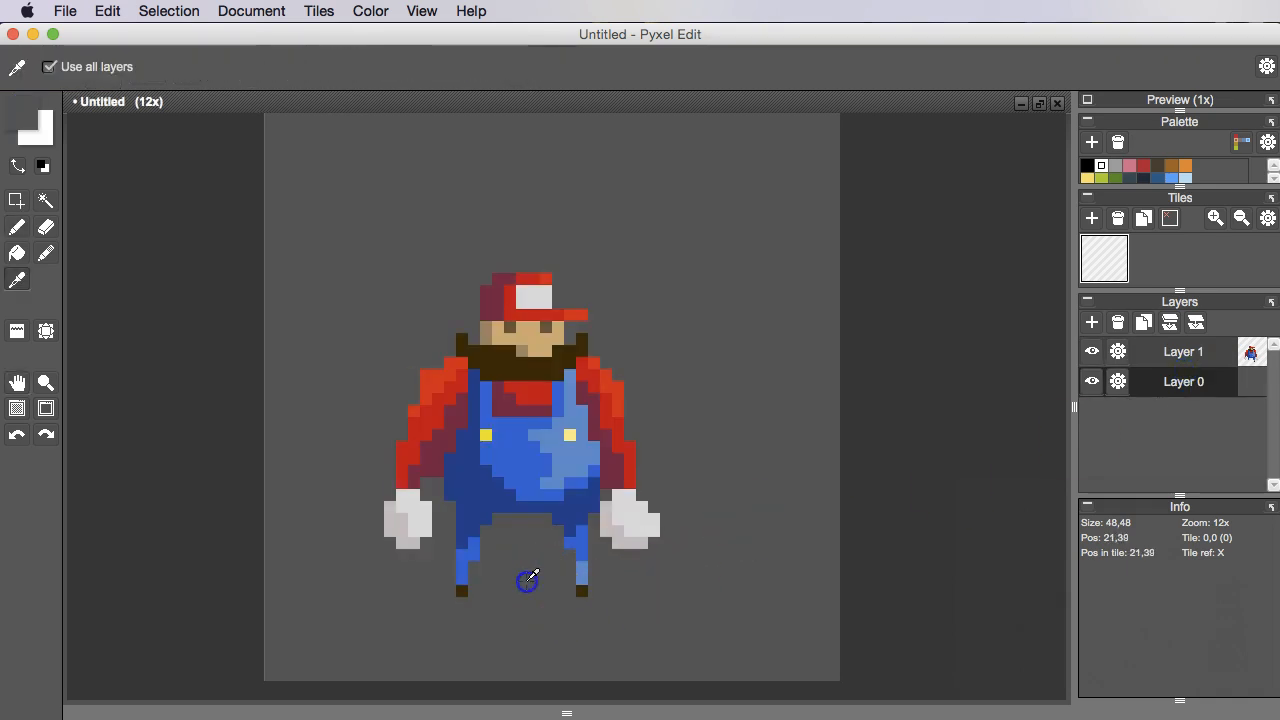
{"action": "left_click", "coordinate": [28, 122]}
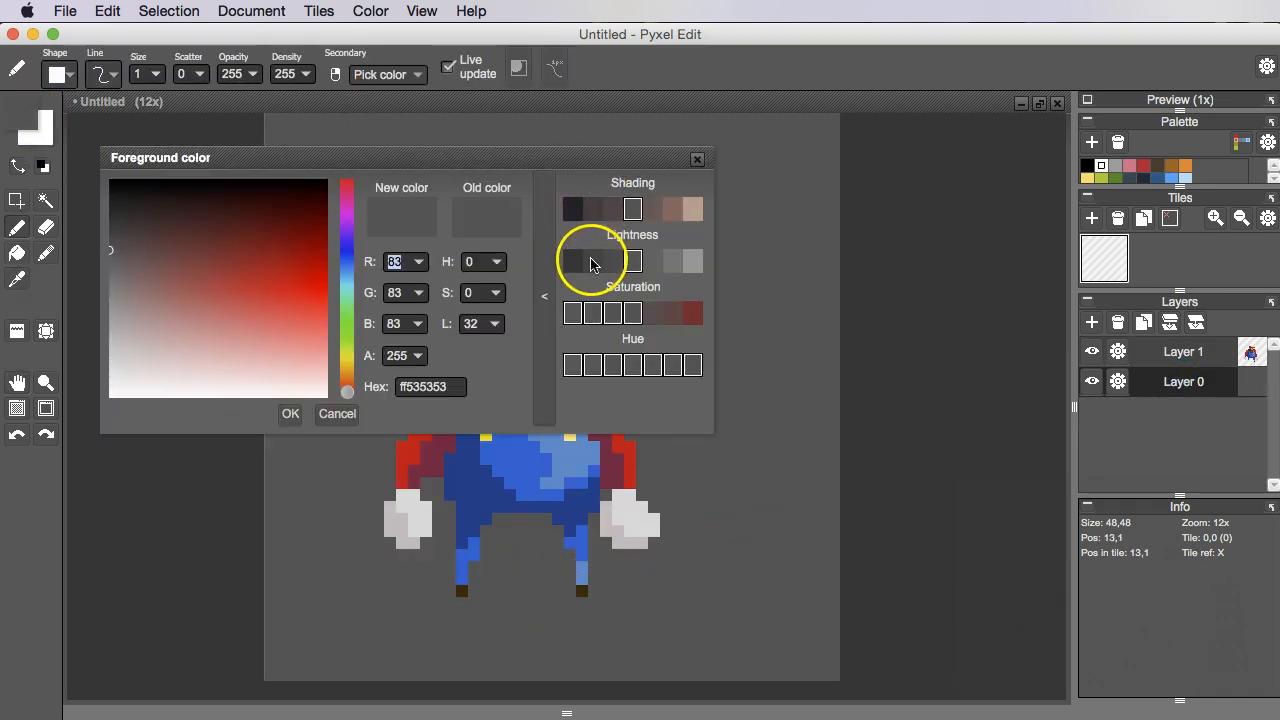
{"action": "left_click", "coordinate": [591, 262]}
{"action": "left_click", "coordinate": [697, 159]}
{"action": "mouse_move", "coordinate": [438, 591]}
{"action": "left_mouse_down"}
{"action": "mouse_move", "coordinate": [609, 590]}
{"action": "mouse_move", "coordinate": [449, 579]}
{"action": "mouse_move", "coordinate": [595, 579]}
{"action": "mouse_move", "coordinate": [440, 613]}
{"action": "mouse_move", "coordinate": [450, 601]}
{"action": "mouse_move", "coordinate": [593, 604]}
{"action": "left_mouse_up"}
{"action": "scroll", "coordinate": [620, 575], "scroll_direction": "down", "scroll_amount": 2}
{"action": "scroll", "coordinate": [586, 586], "scroll_direction": "up", "scroll_amount": 4}
Extend the ground shadow with an upper row between the legs and another row below the feet.
{"action": "mouse_move", "coordinate": [463, 518]}
{"action": "left_mouse_down"}
{"action": "mouse_move", "coordinate": [423, 514]}
{"action": "mouse_move", "coordinate": [555, 518]}
{"action": "left_mouse_up"}
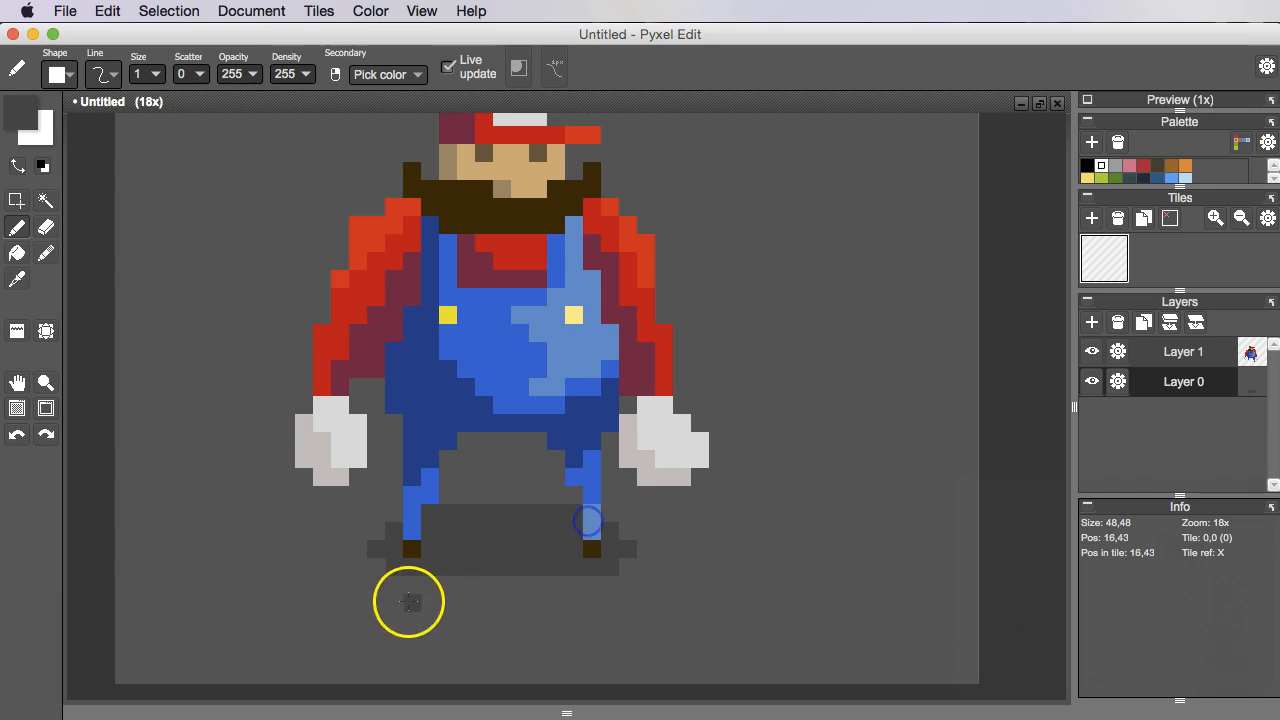
{"action": "left_click_drag", "start_coordinate": [414, 586], "coordinate": [526, 589]}
{"action": "scroll", "coordinate": [600, 575], "scroll_direction": "down", "scroll_amount": 4}
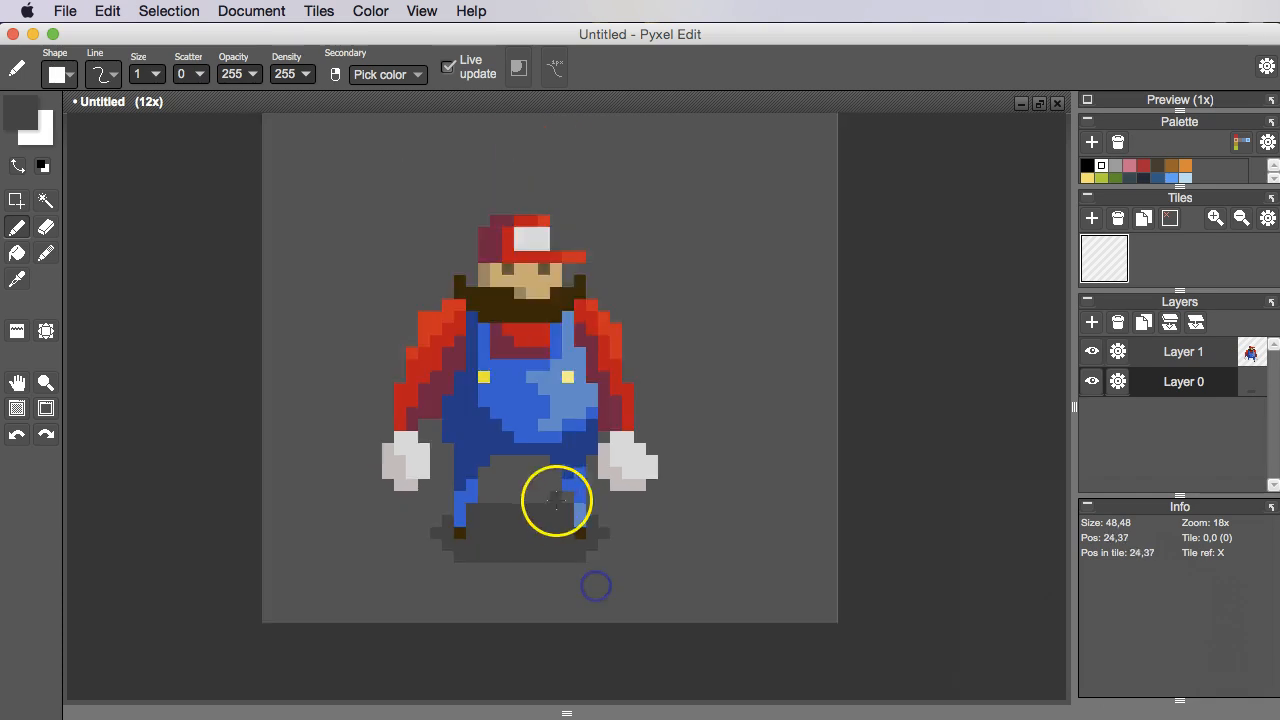
{"action": "scroll", "coordinate": [648, 525], "scroll_direction": "up", "scroll_amount": 1}
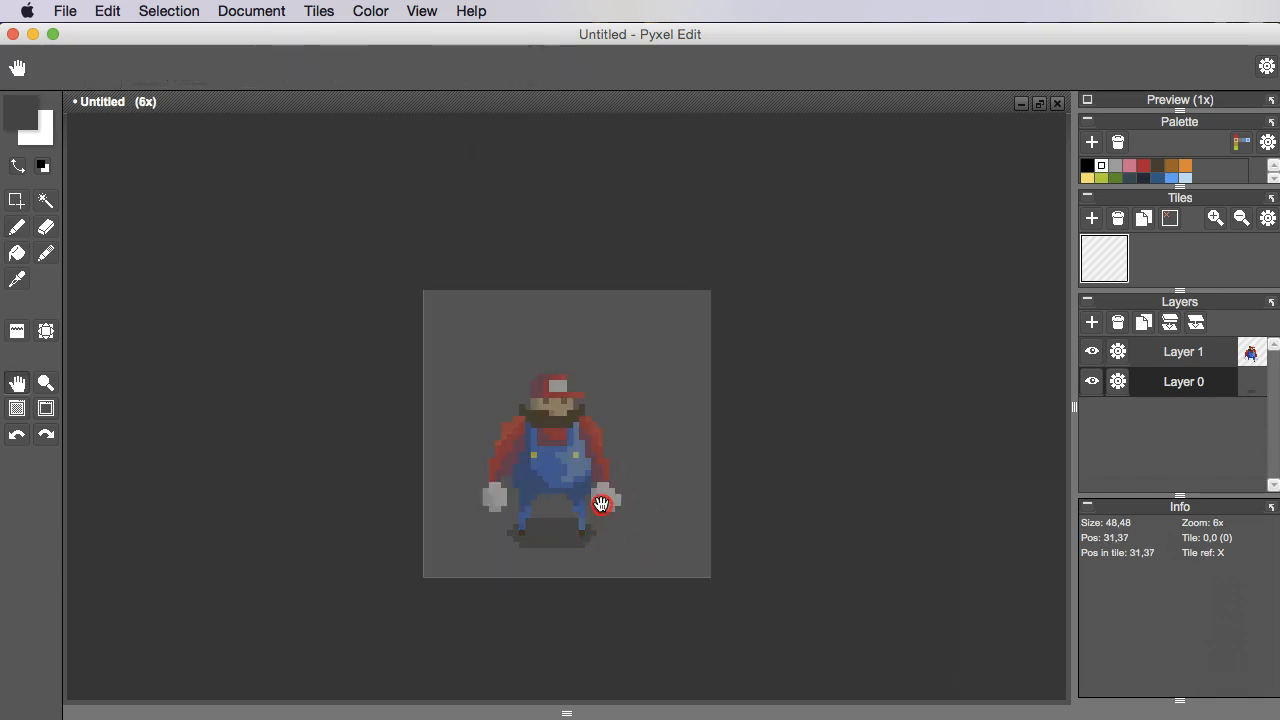
{"action": "scroll", "coordinate": [808, 397], "scroll_direction": "up", "scroll_amount": 1}
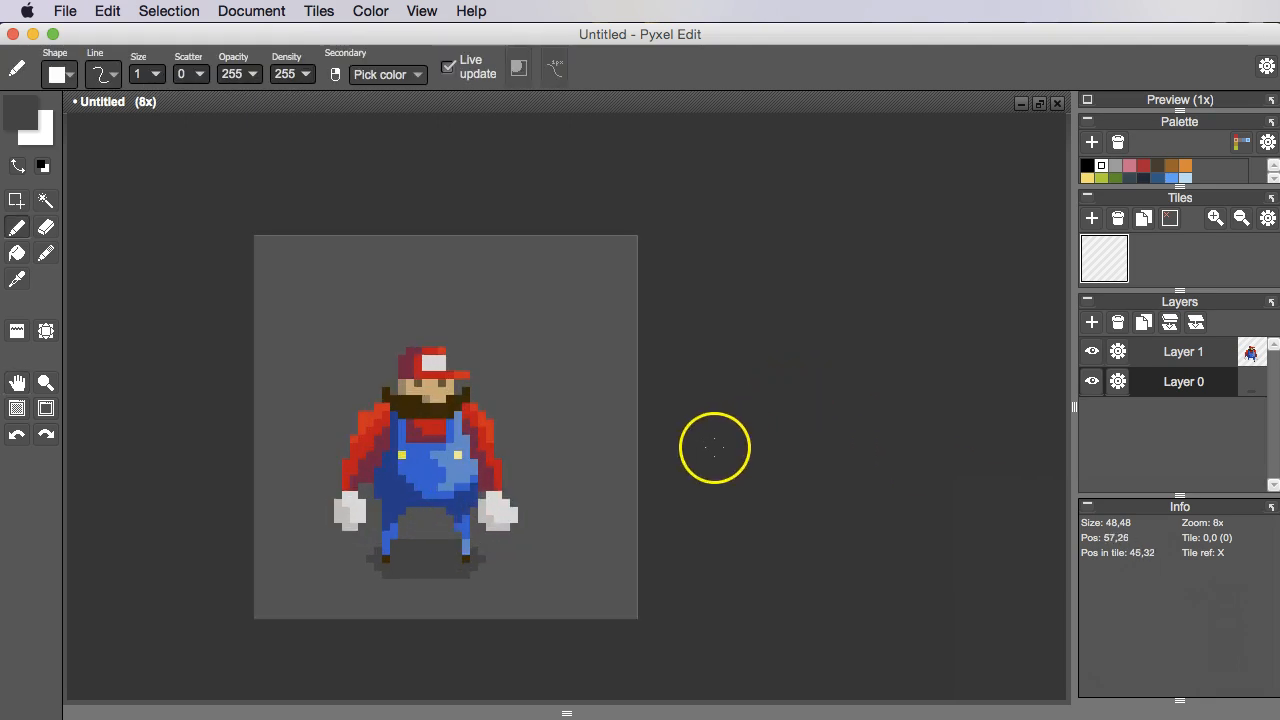
{"action": "left_click_drag", "start_coordinate": [690, 442], "coordinate": [765, 399]}
{"action": "scroll", "coordinate": [765, 388], "scroll_direction": "up", "scroll_amount": 1}
{"action": "key", "text": "space"}
{"action": "left_click_drag", "start_coordinate": [749, 448], "coordinate": [772, 483]}
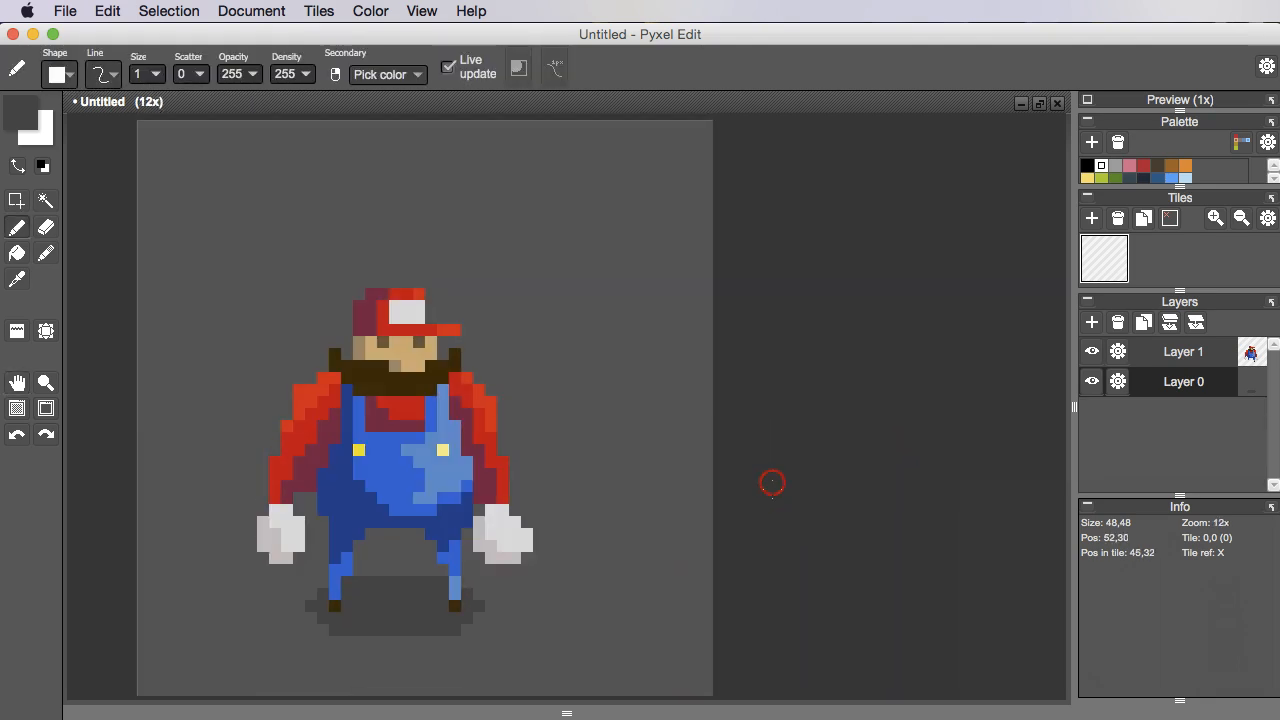